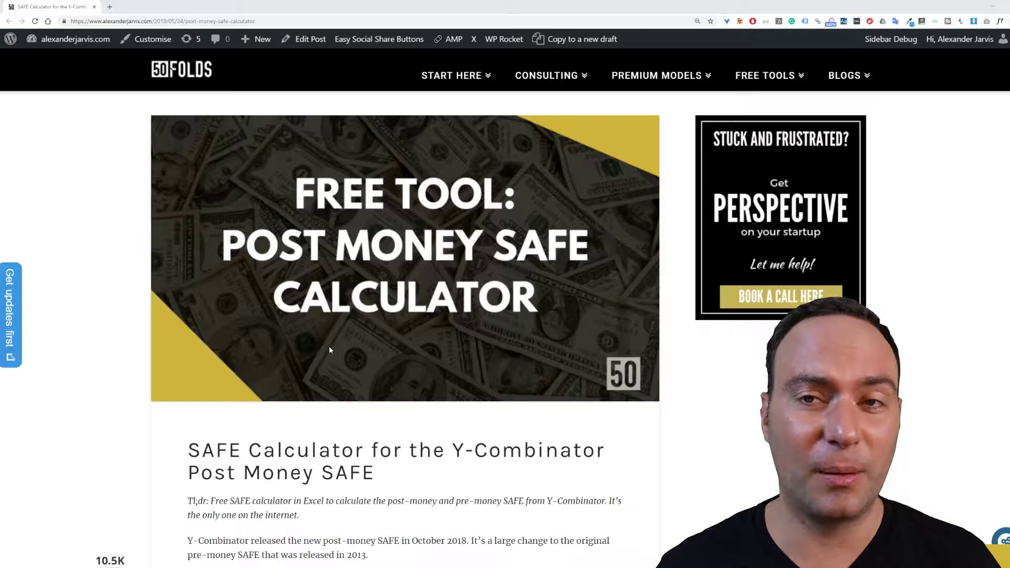
Step: Skim the post-money SAFE calculator article, including its worked examples, sensitivity table and download form
scroll(328, 347, down, 20)
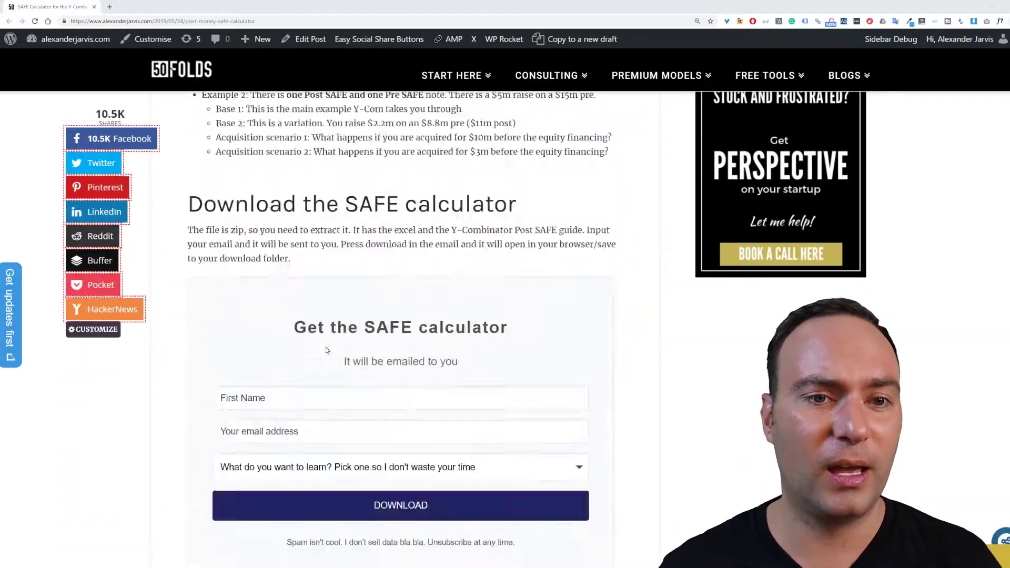
scroll(327, 350, down, 20)
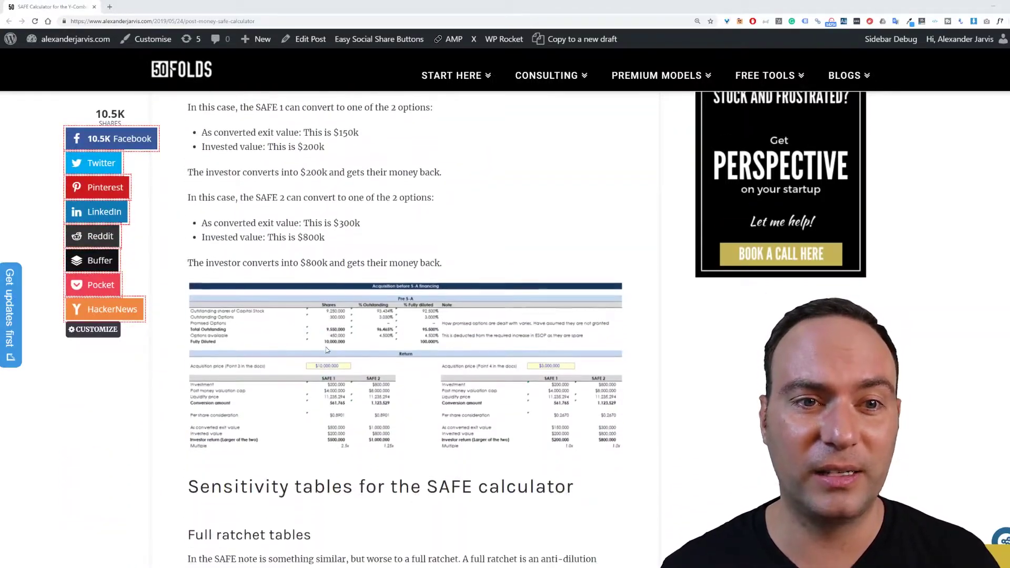
scroll(326, 349, up, 15)
scroll(327, 350, down, 8)
scroll(327, 350, up, 5)
scroll(326, 350, down, 12)
scroll(327, 350, up, 15)
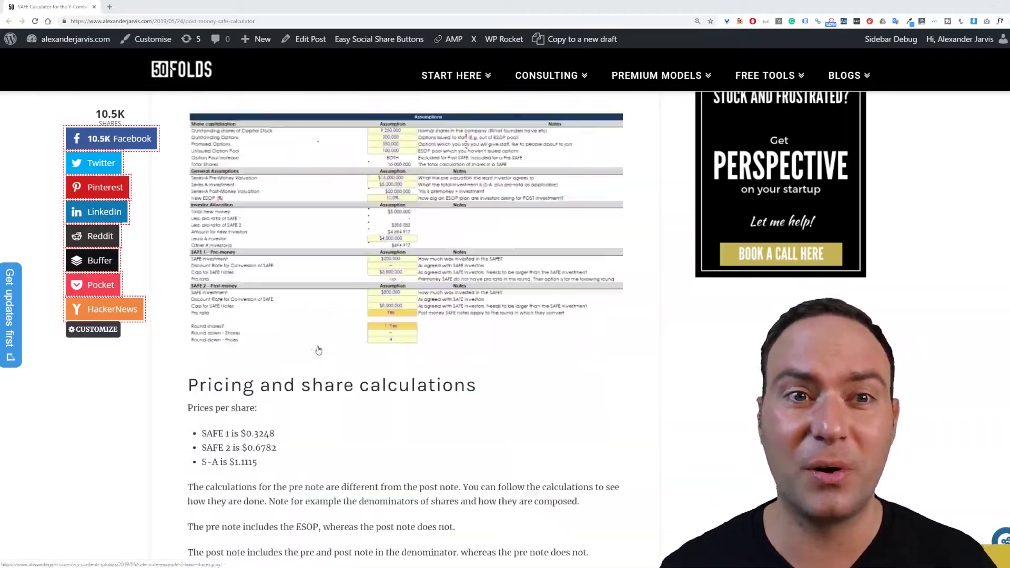
scroll(324, 349, down, 20)
scroll(323, 349, up, 20)
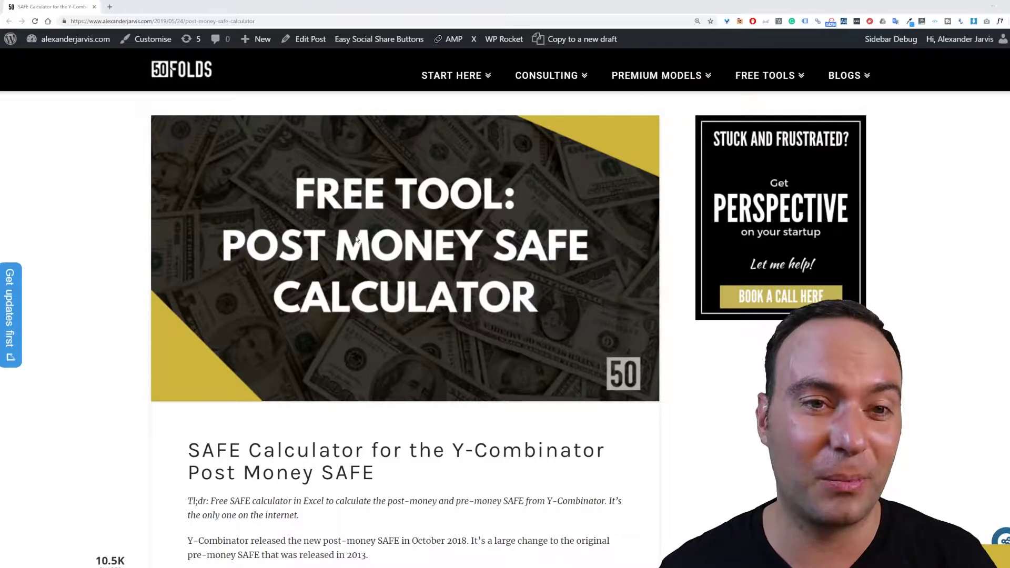
scroll(354, 240, down, 20)
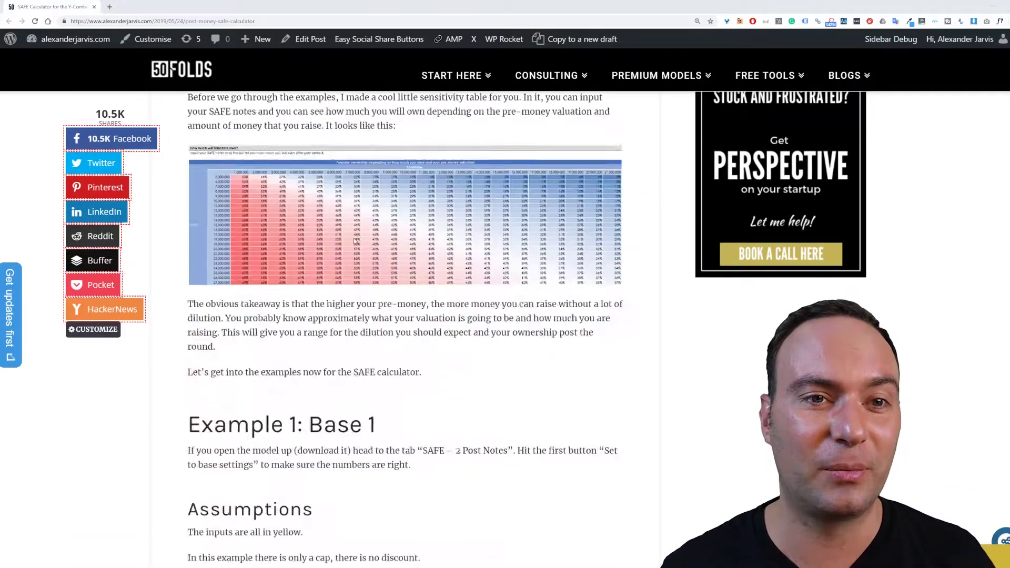
scroll(354, 238, up, 8)
scroll(344, 230, up, 2)
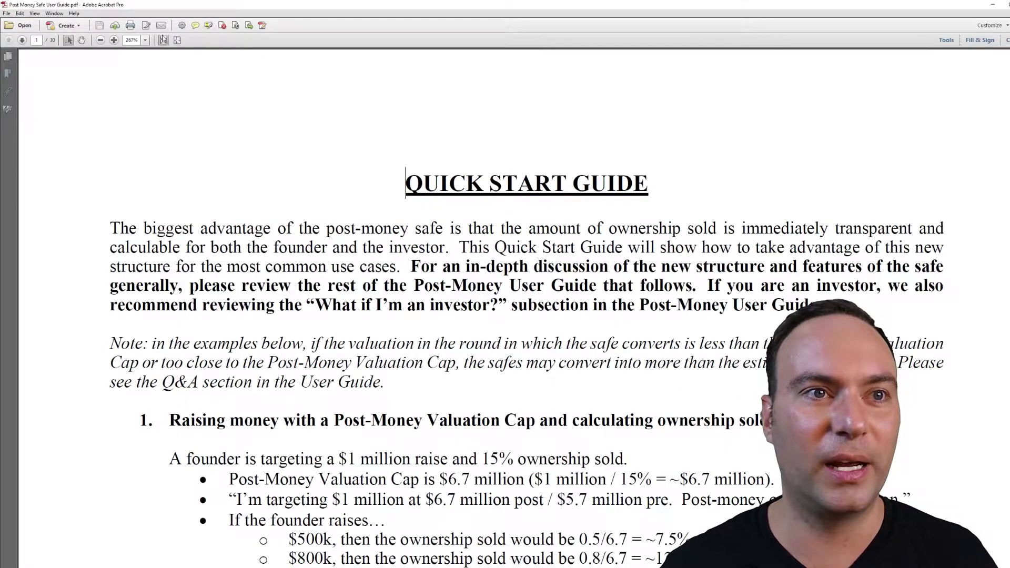
Step: Switch to the Post Money Safe User Guide PDF, fit one full page in view and go to page 18
click(177, 40)
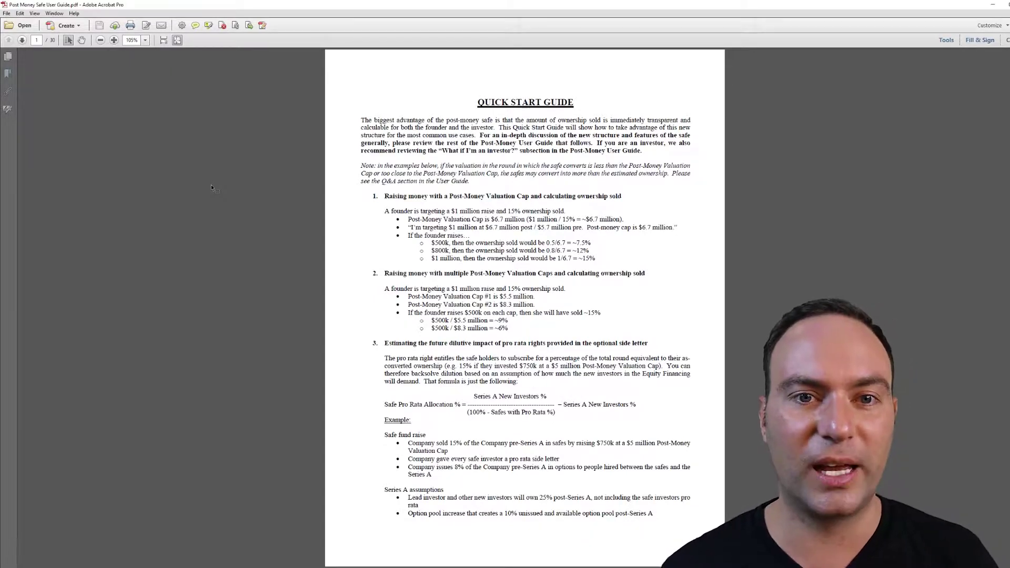
scroll(211, 188, down, 6)
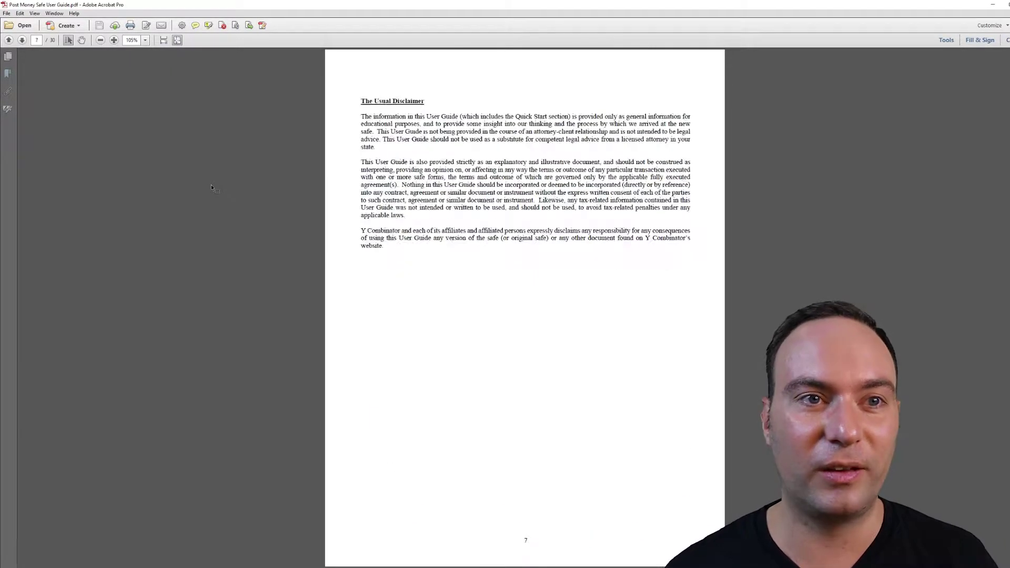
click(35, 41)
text(18)
key(Return)
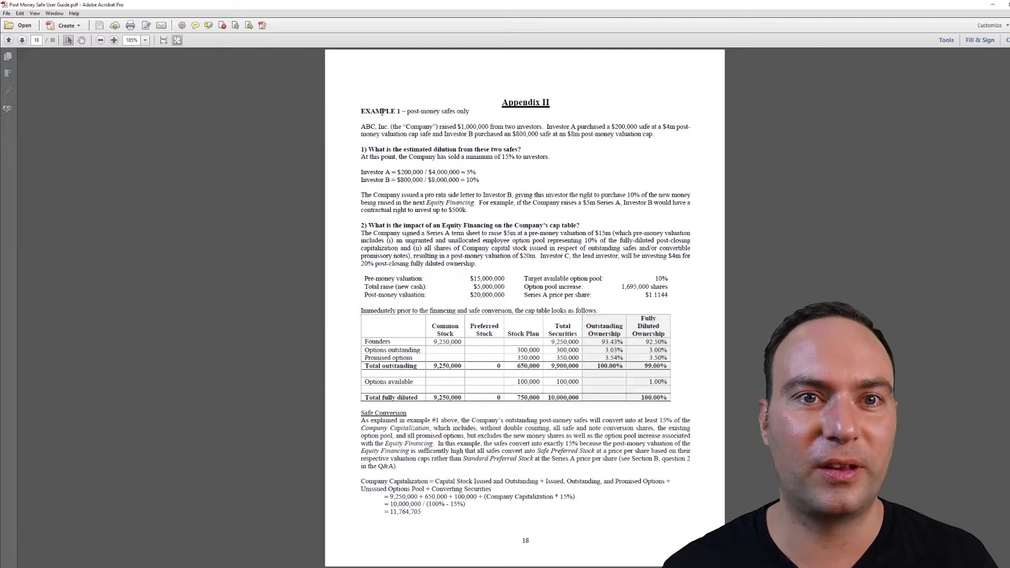
Step: Page through the guide's Appendix II conversion examples and Appendix III, and return to the option pool tables on page 11
scroll(382, 112, down, 9)
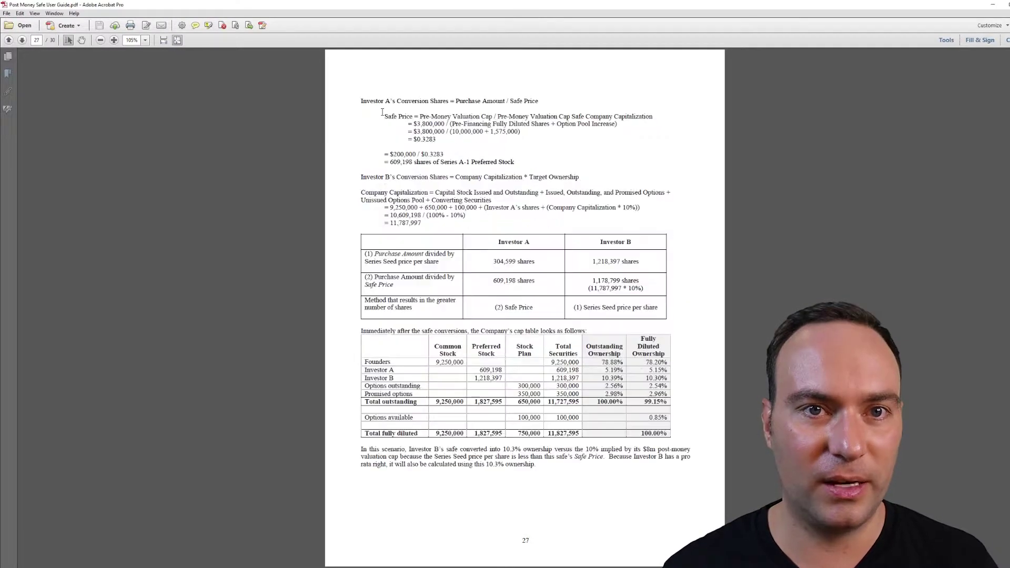
scroll(382, 111, down, 2)
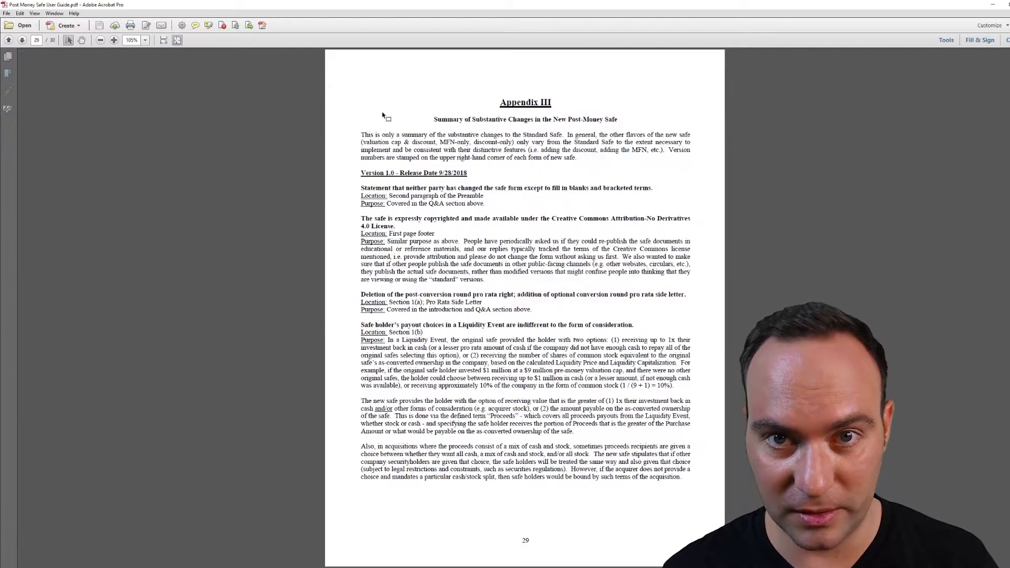
scroll(382, 115, up, 10)
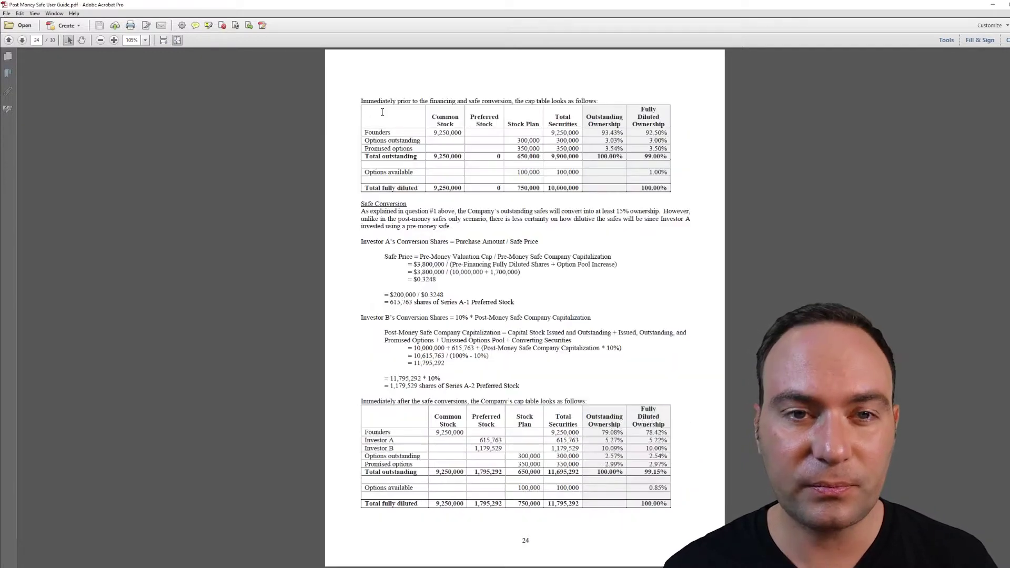
scroll(382, 111, up, 3)
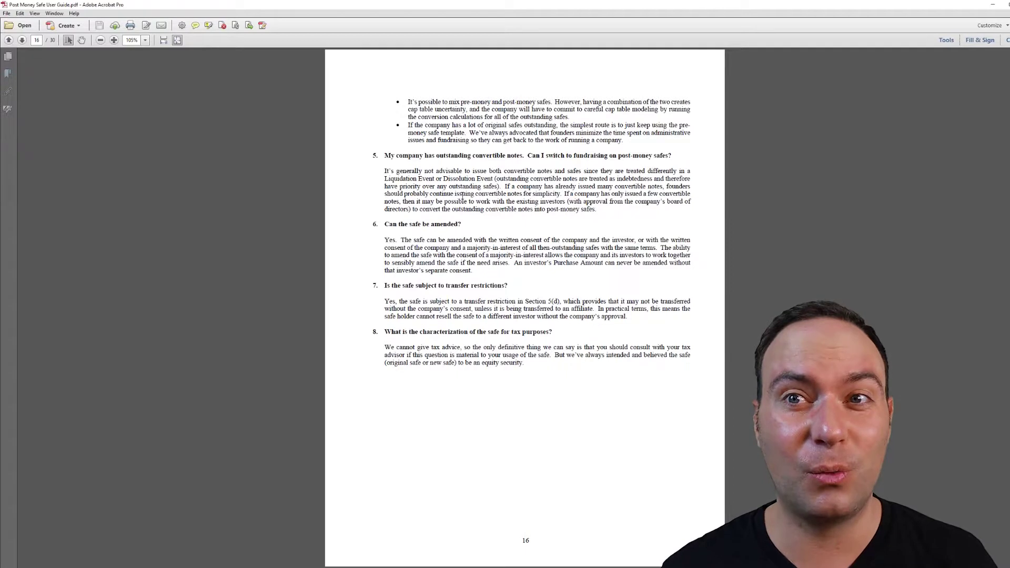
scroll(461, 195, up, 5)
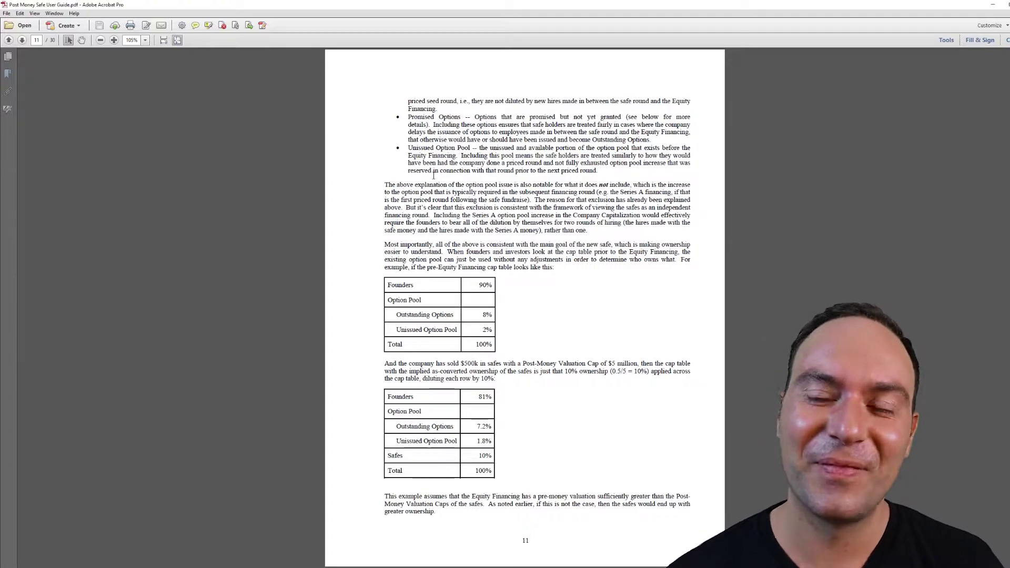
Step: Switch to the SAFE Calculator workbook in Excel and read the Instructions sheet down to the highlighted formula settings
click(992, 4)
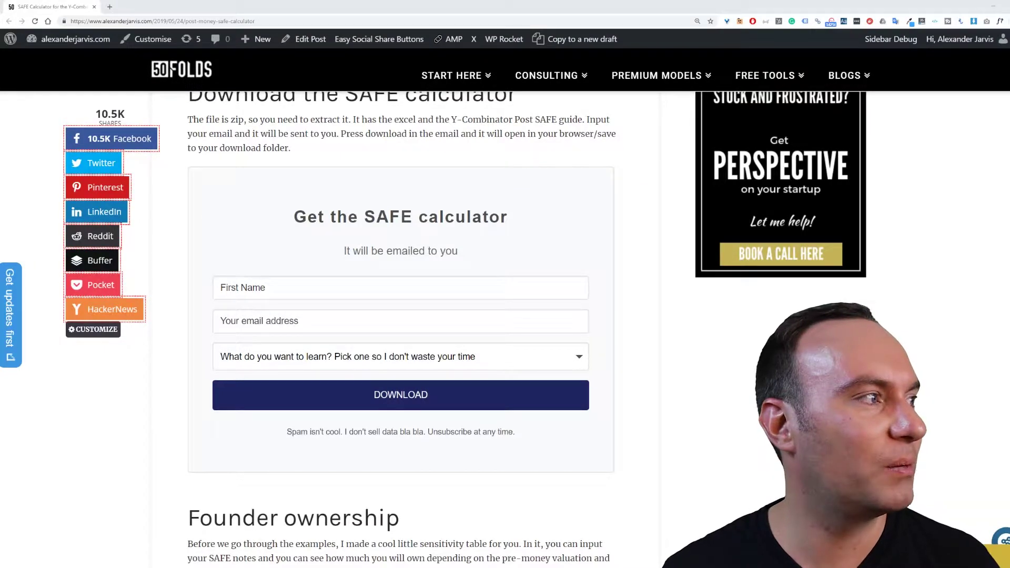
drag(0, 158, 208, 1)
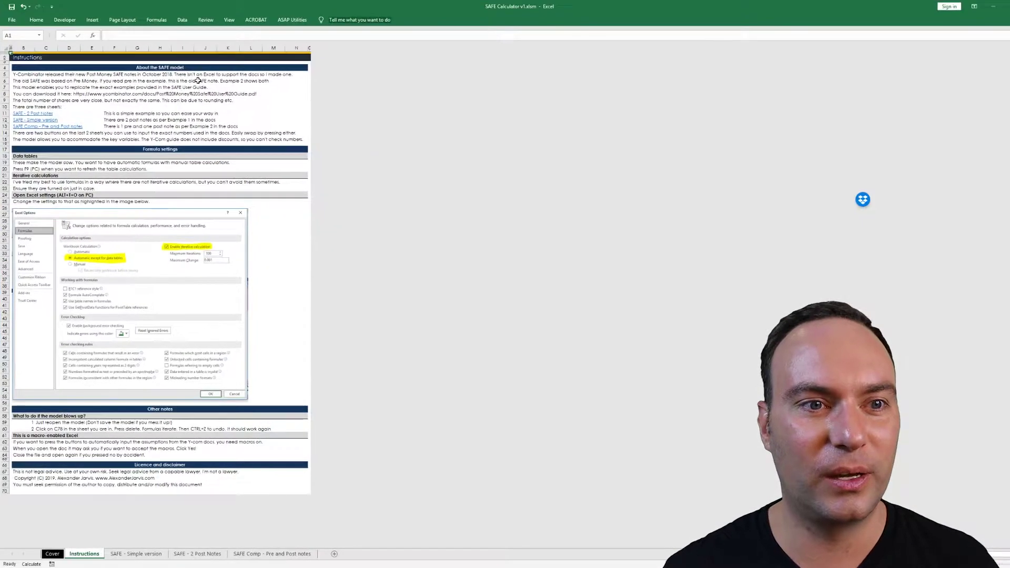
click(187, 128)
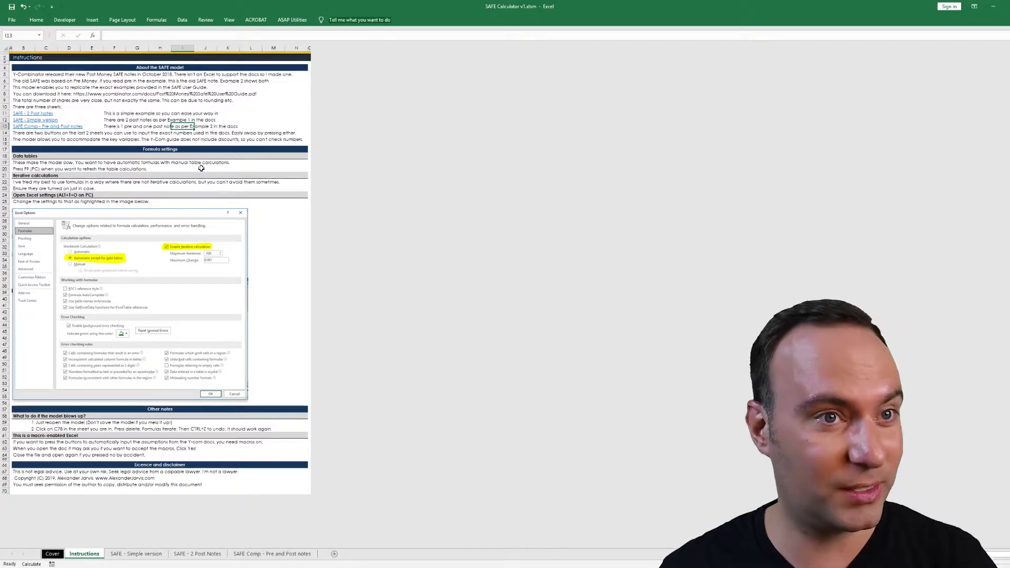
click(158, 155)
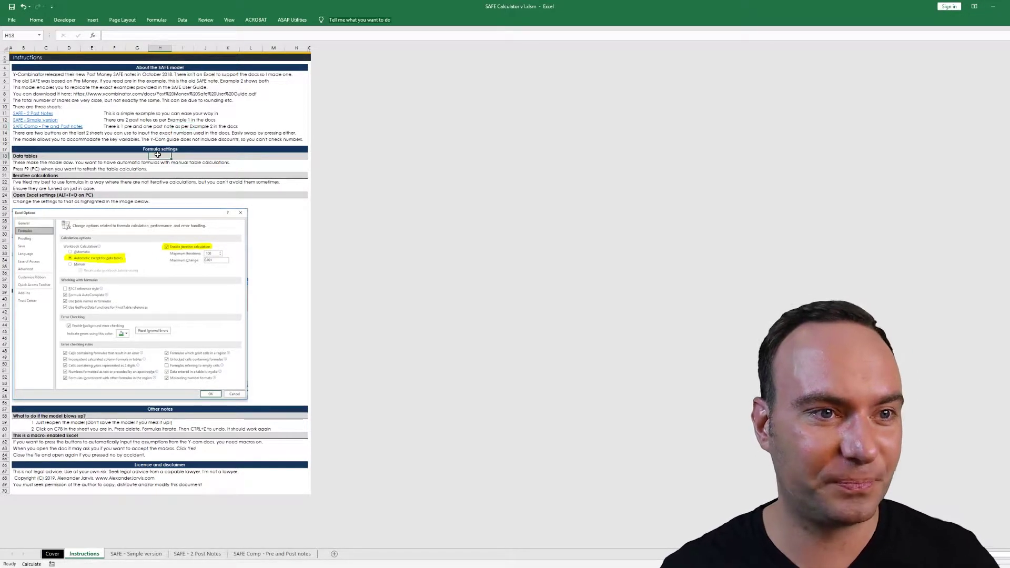
ctrl+scroll(157, 154, up, 4)
ctrl+scroll(158, 155, up, 1)
scroll(158, 155, up, 6)
scroll(158, 155, down, 6)
scroll(158, 155, down, 1)
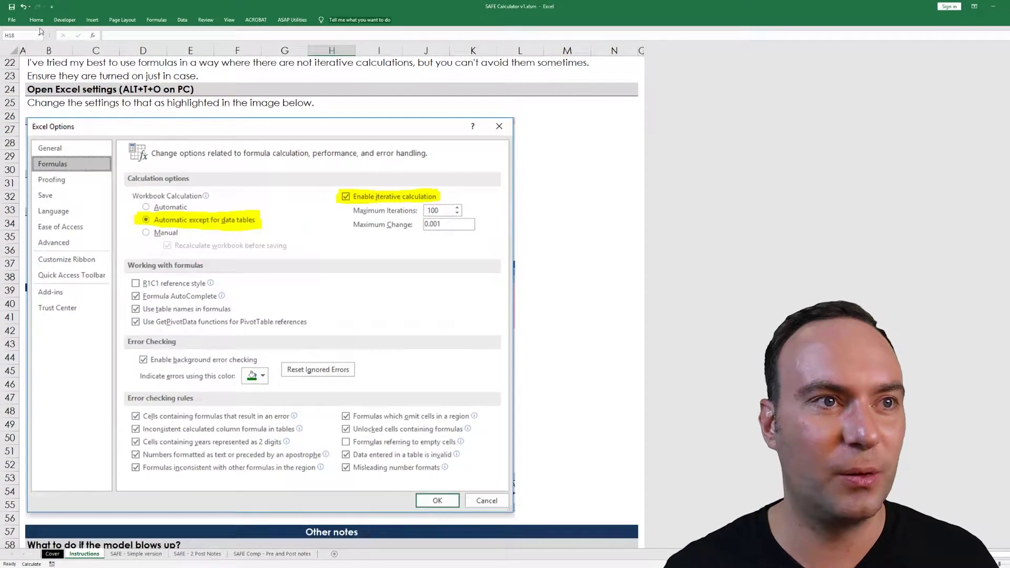
Step: Check the workbook calculation and iterative calculation settings in the Excel formula options, accept them and return to the start of the Instructions sheet
click(12, 19)
click(35, 520)
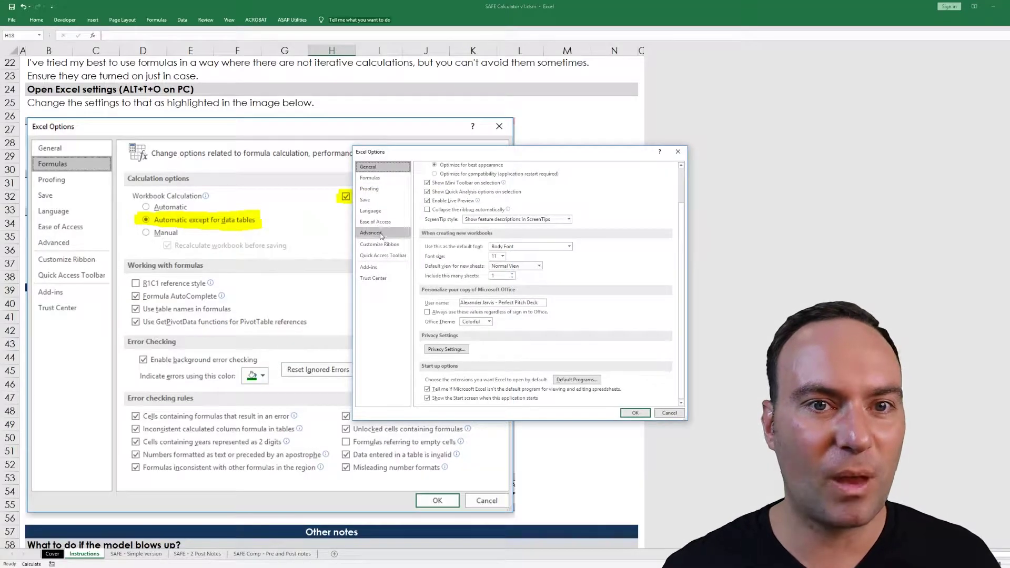
click(382, 178)
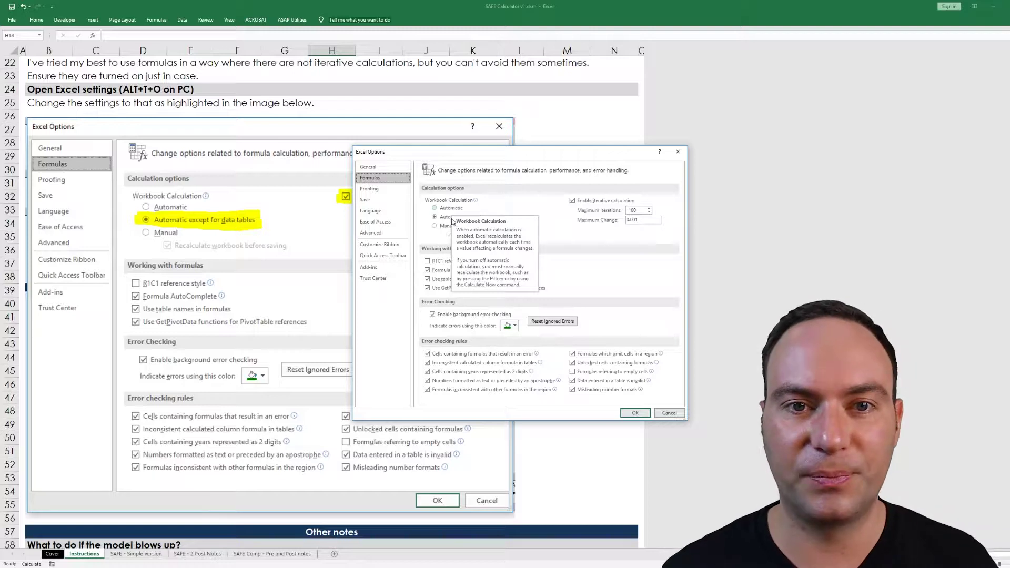
click(635, 413)
key(ctrl+Home)
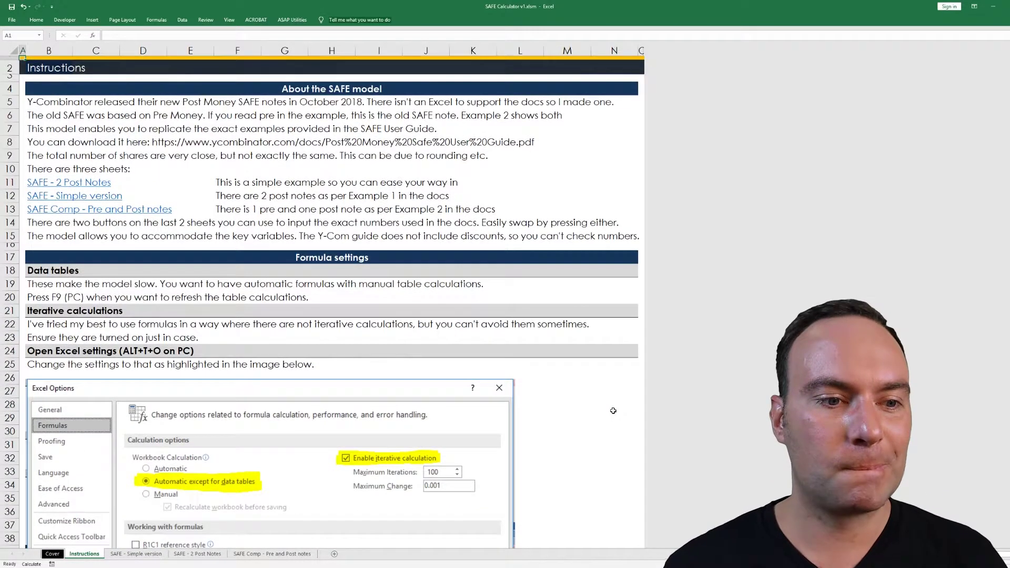
Step: Look over the SAFE - Simple version sheet from the assumptions to the Post-Series A shareholders table, glancing at the SAFE - 2 Post Notes sheet
key(ctrl+Page_Down)
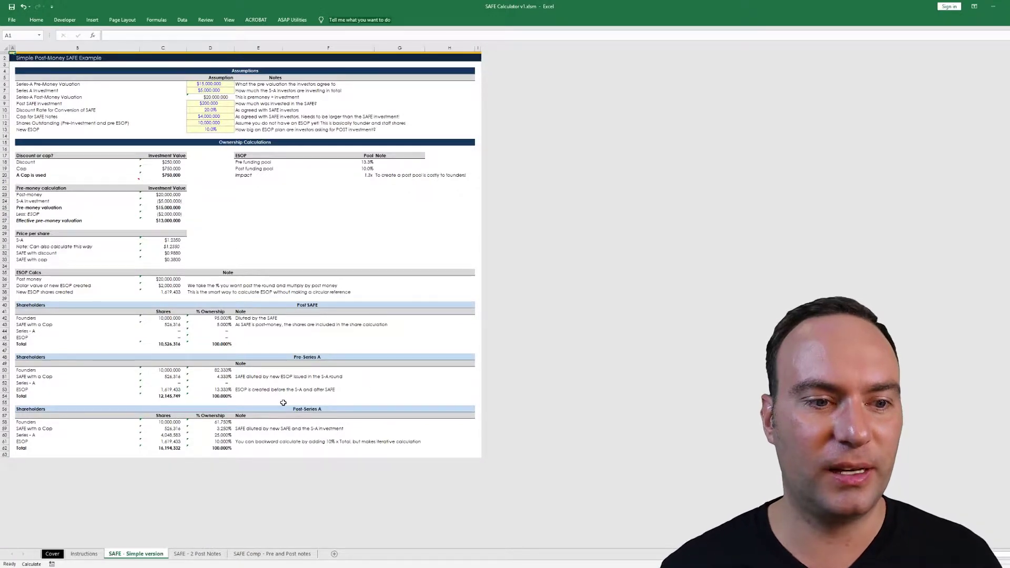
ctrl+scroll(282, 402, up, 3)
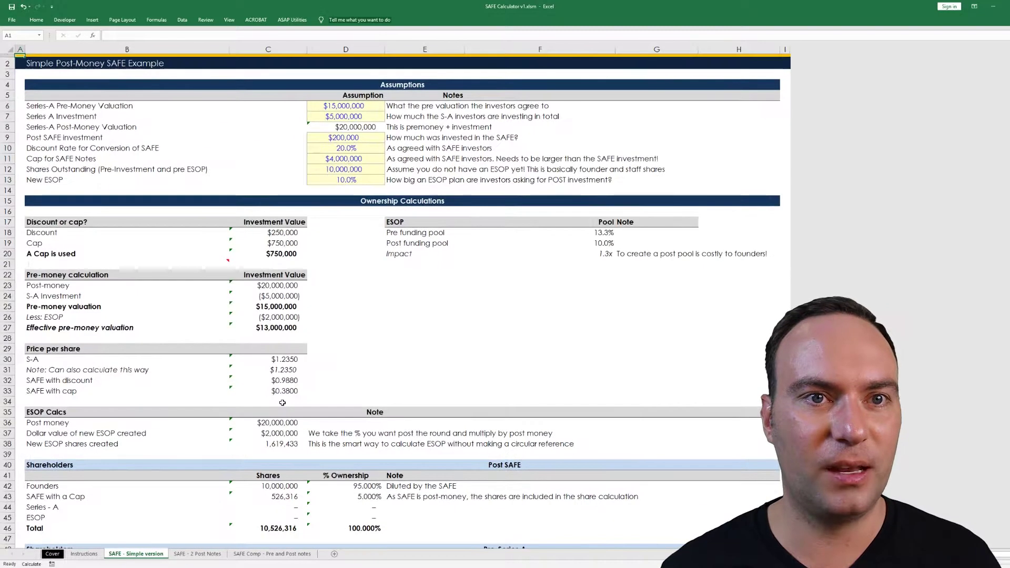
click(318, 267)
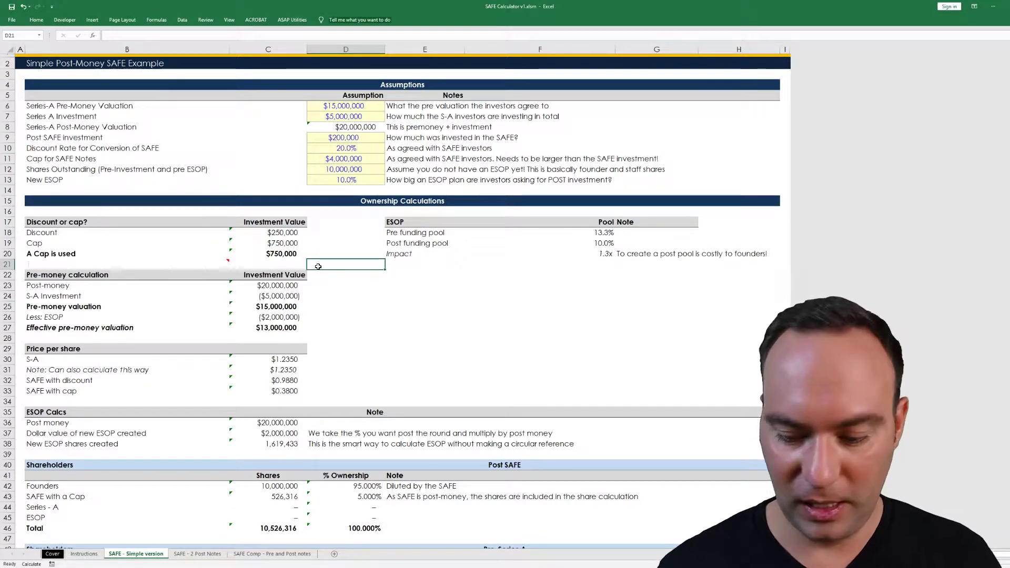
key(ctrl+Page_Down)
drag(297, 146, 294, 445)
key(ctrl+Page_Up)
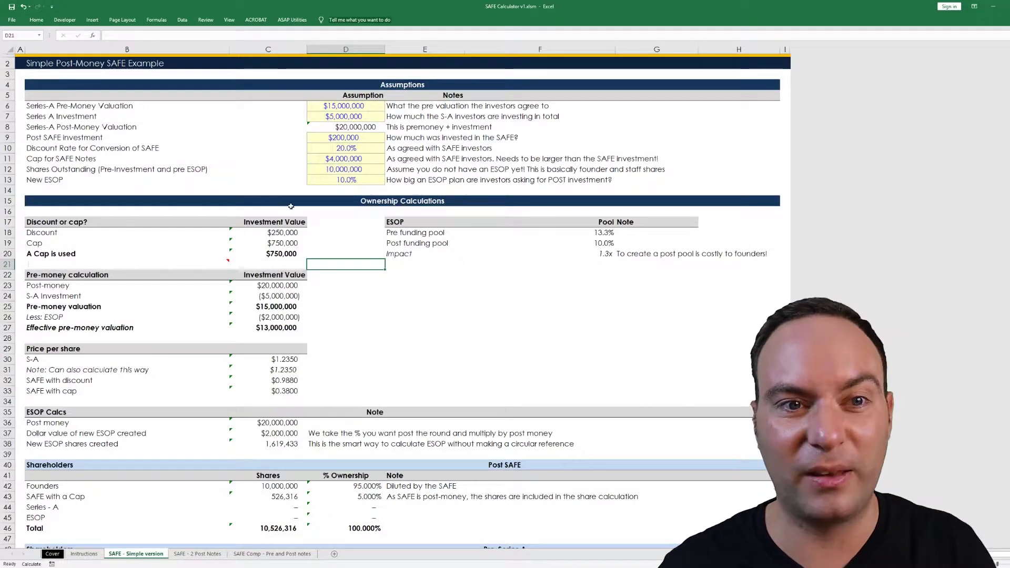
click(343, 232)
scroll(341, 236, down, 7)
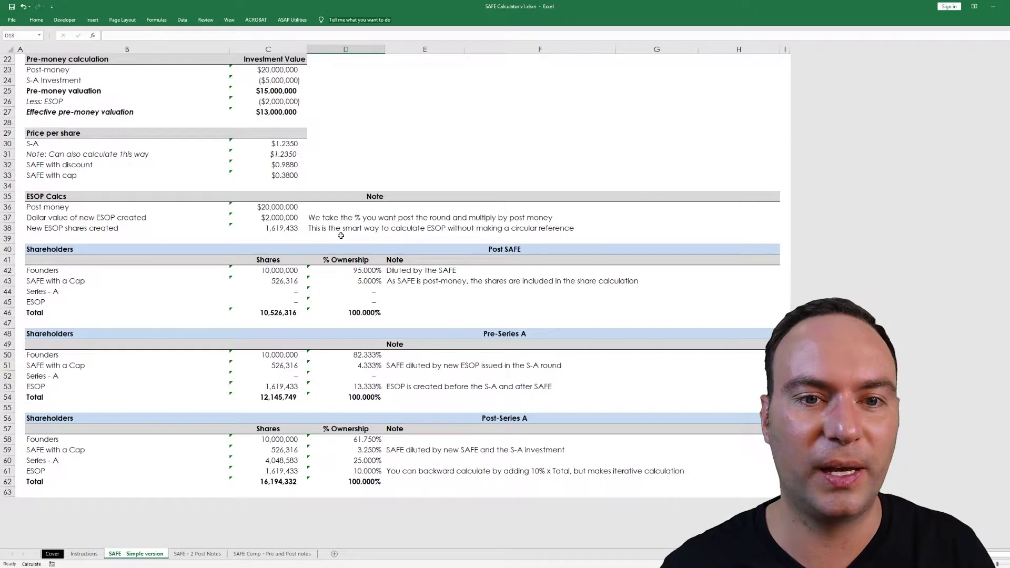
scroll(341, 235, up, 7)
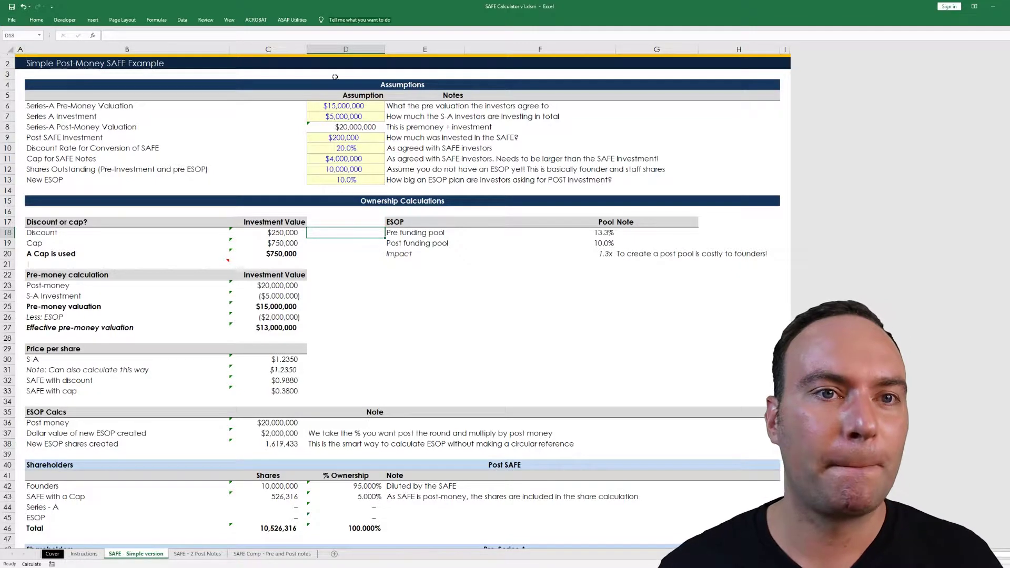
Step: Go through the assumption cells from the Series-A pre-money valuation to the discount rate for SAFE conversion
click(342, 106)
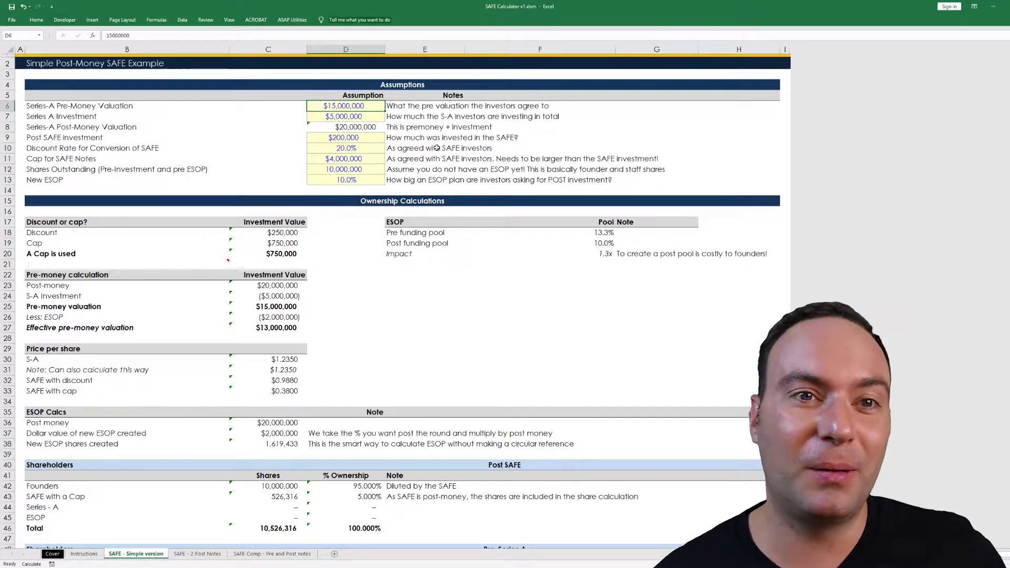
key(Down)
key(Down)
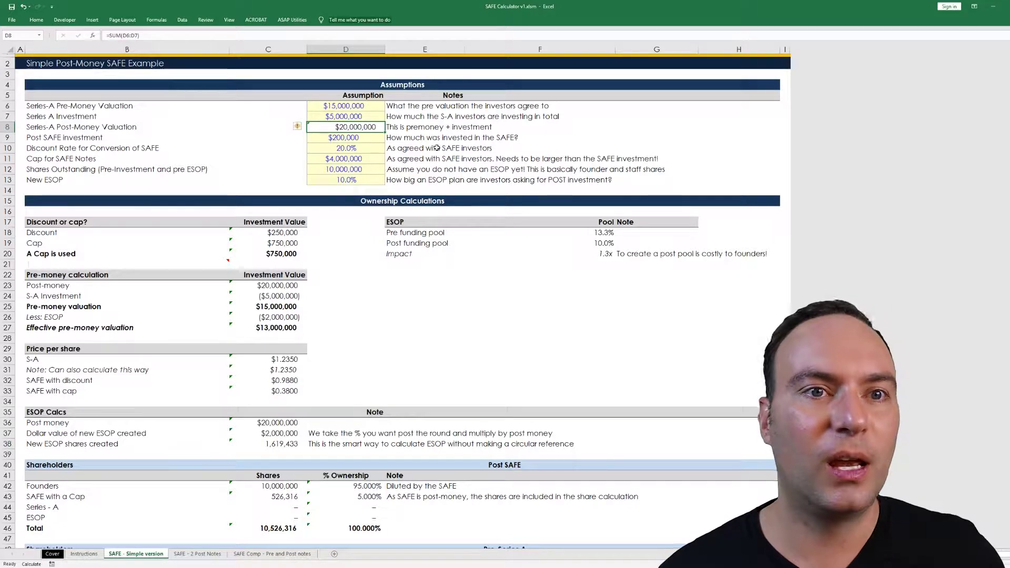
key(Down)
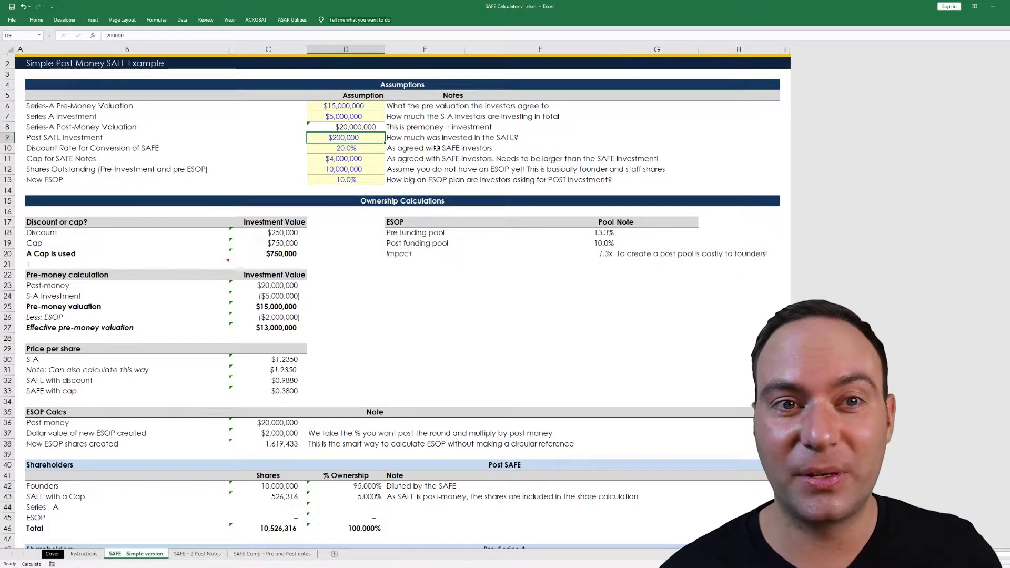
key(Down)
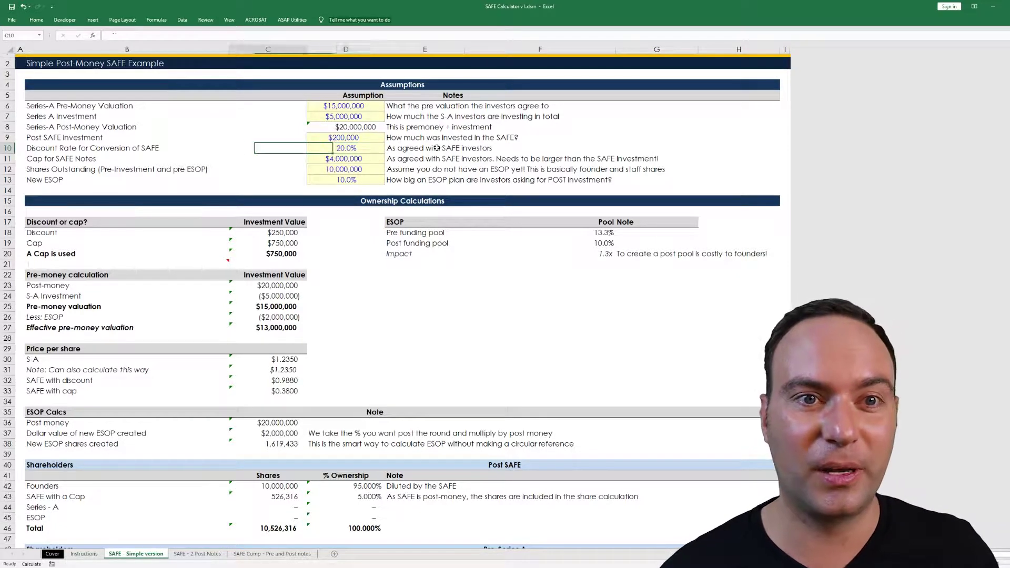
Step: Enter 20% as the discount rate for conversion of the SAFE in the simple version's assumptions
key(F2)
key(Return)
key(Up)
text(20)
key(Return)
Step: Try a cap of $50,000,000 for the SAFE notes, undo it and move on to the shares outstanding assumption
text(50000000)
key(Return)
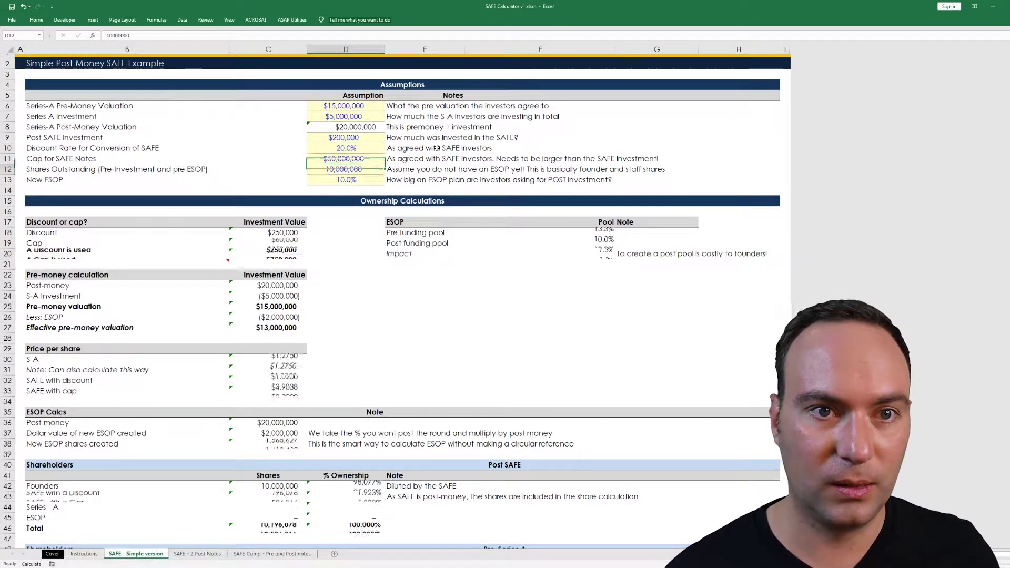
key(Up)
key(ctrl+z)
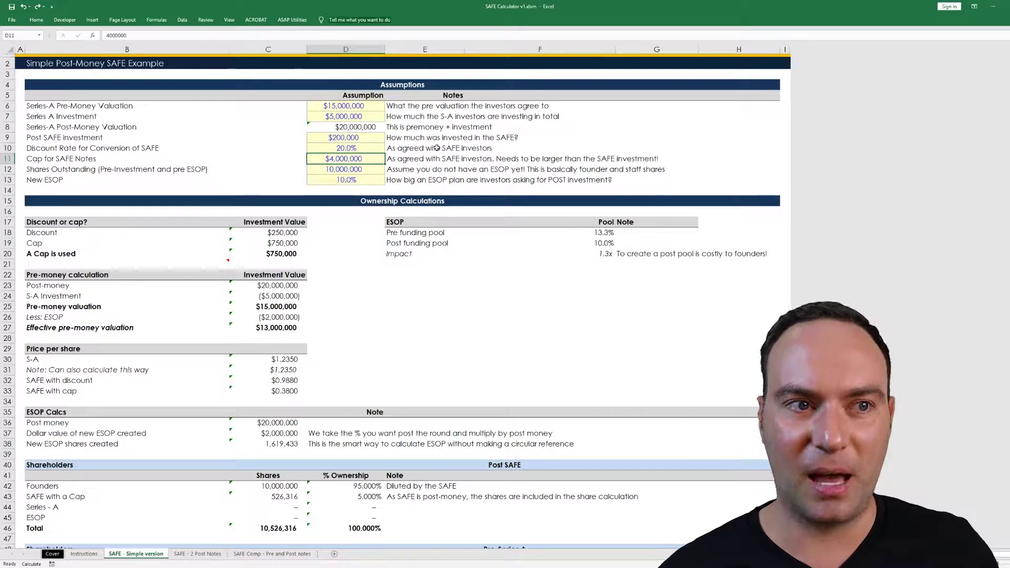
key(Down)
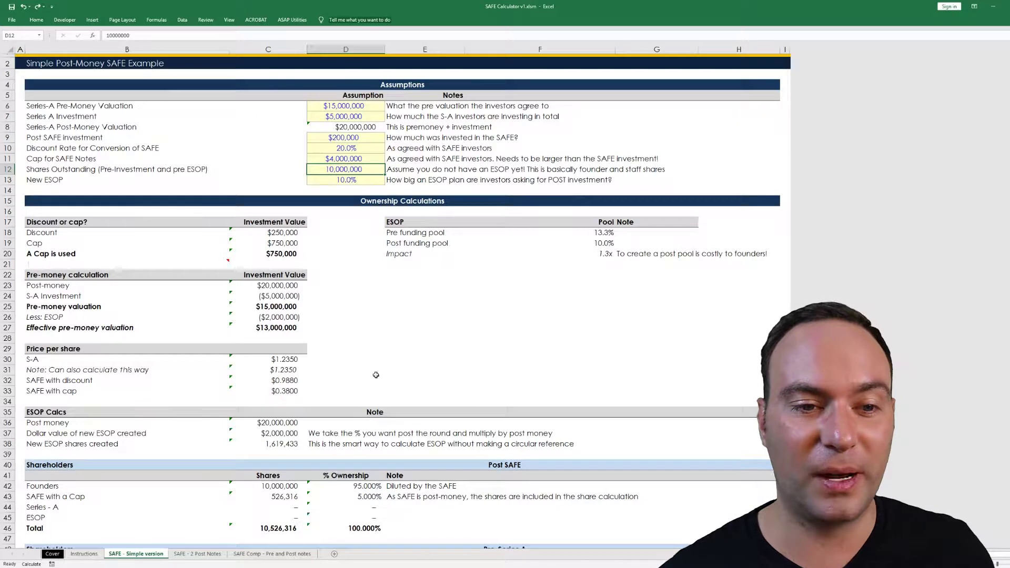
Step: Try 15,000,000 shares outstanding in the simple version's assumptions to see the effect on founder and SAFE shares, and undo it
drag(268, 487, 126, 496)
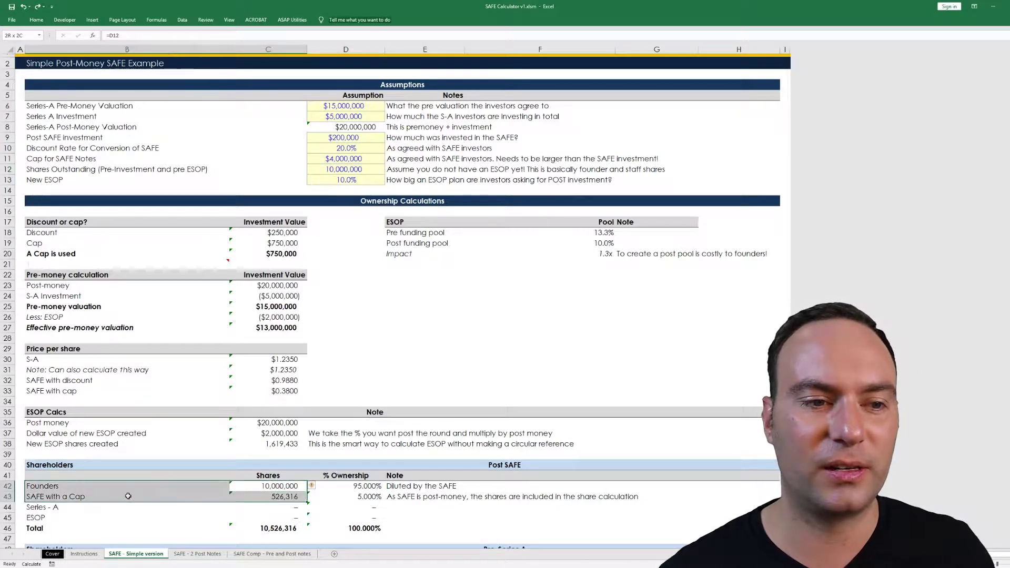
click(346, 171)
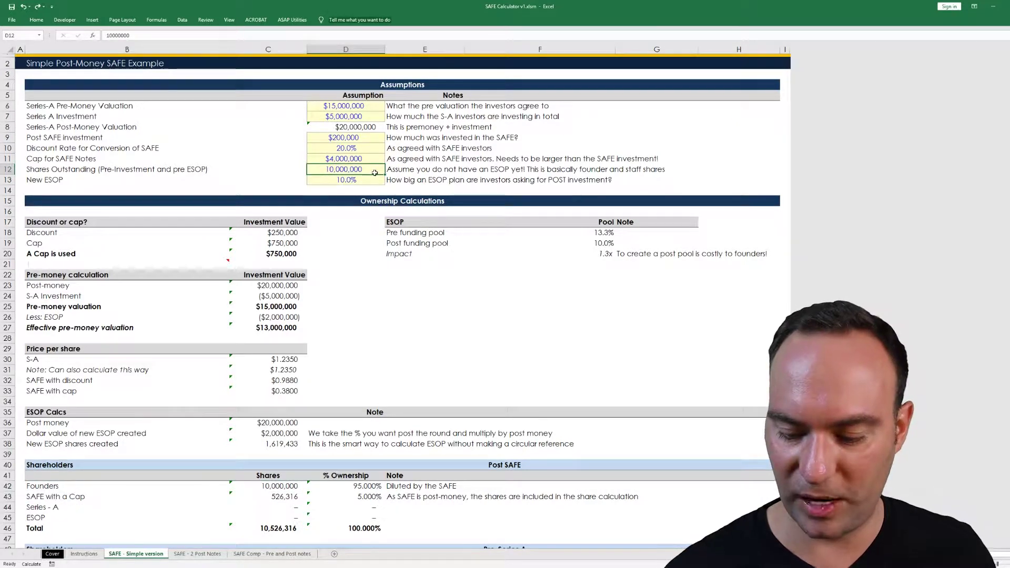
text(15,000,)
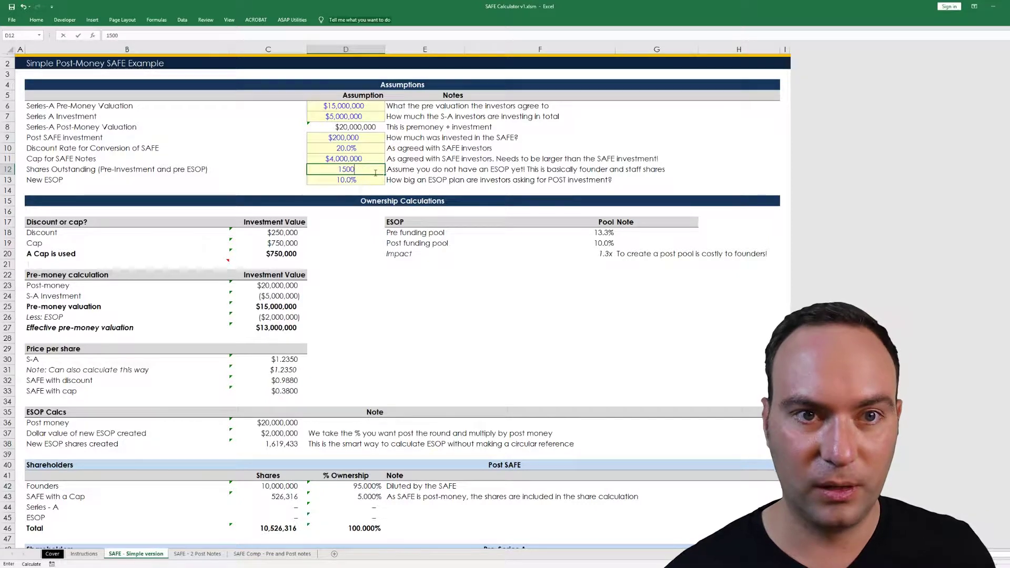
text(0000)
key(Return)
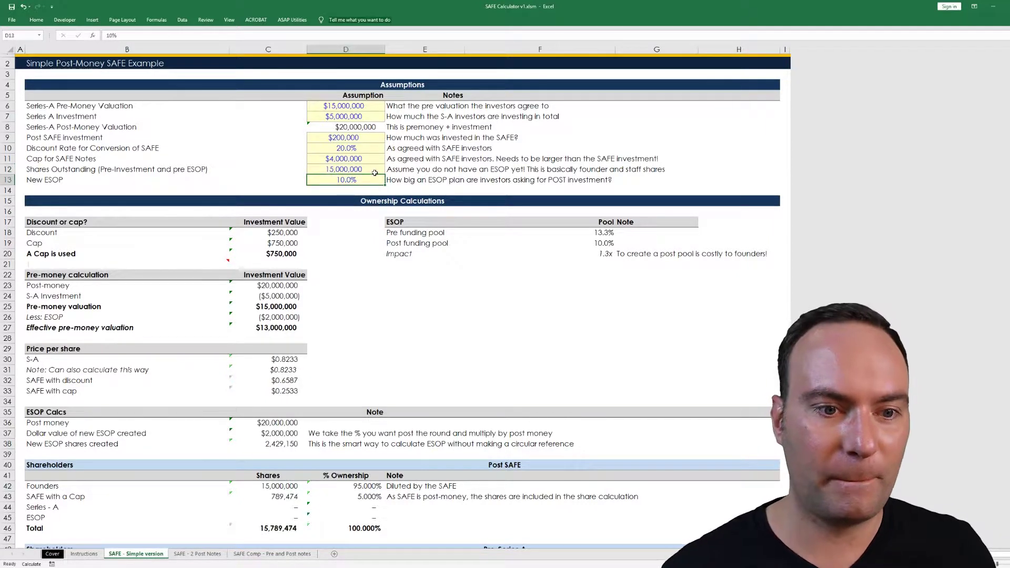
key(ctrl+z)
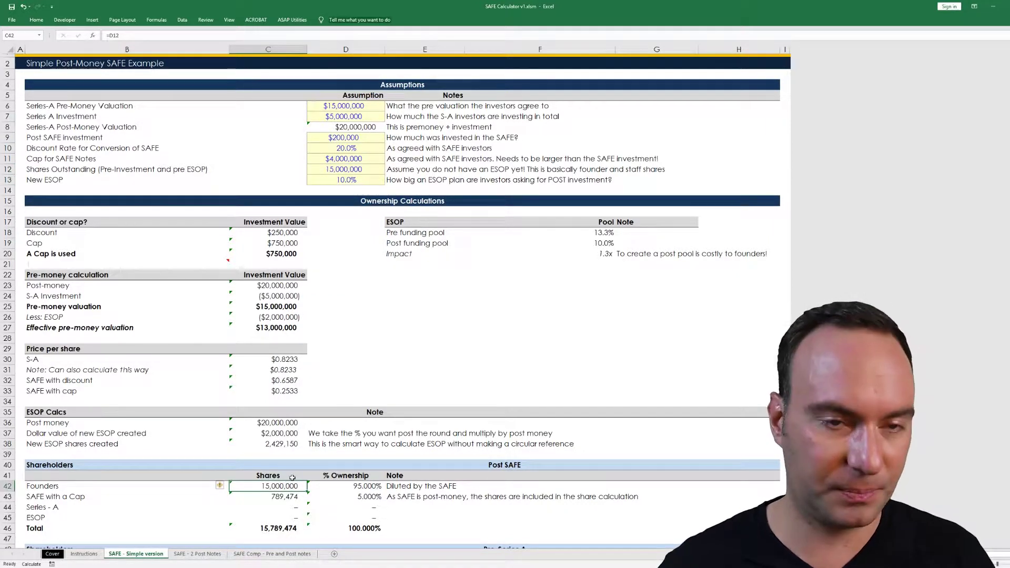
Step: Review the New ESOP assumption and the discount, cap and resulting investment value formulas in the Discount or cap? block
click(361, 179)
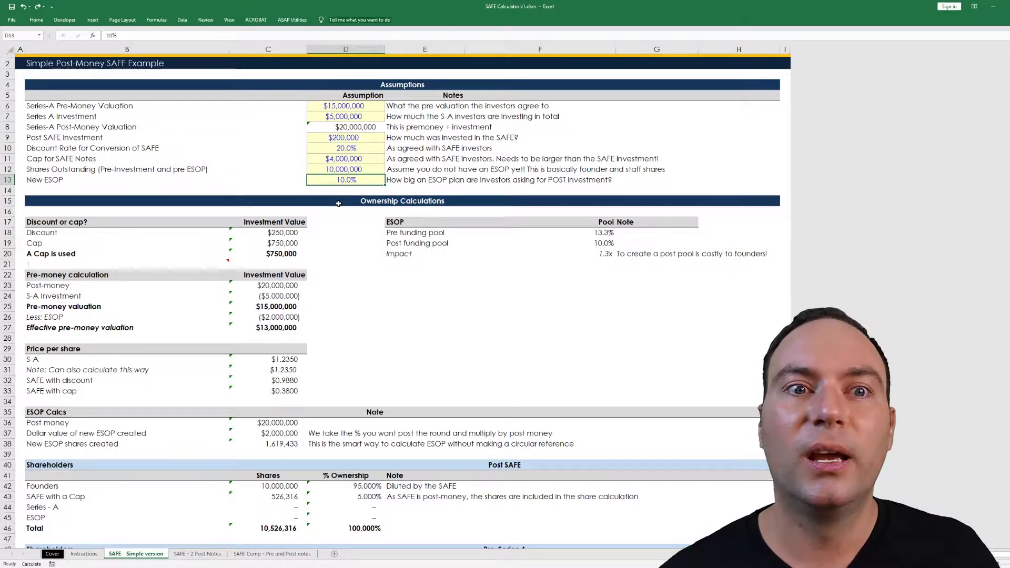
click(321, 201)
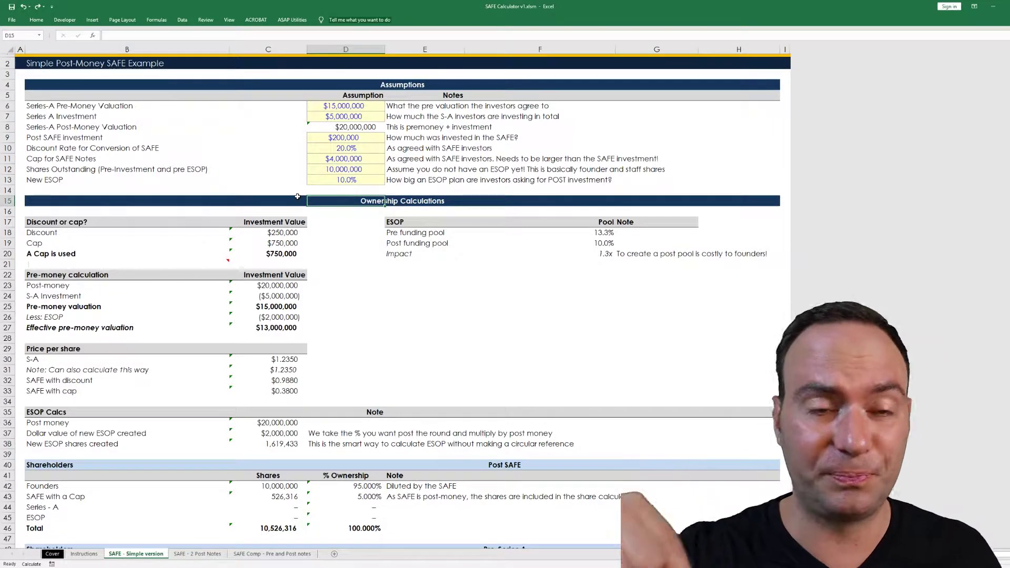
scroll(298, 197, down, 1)
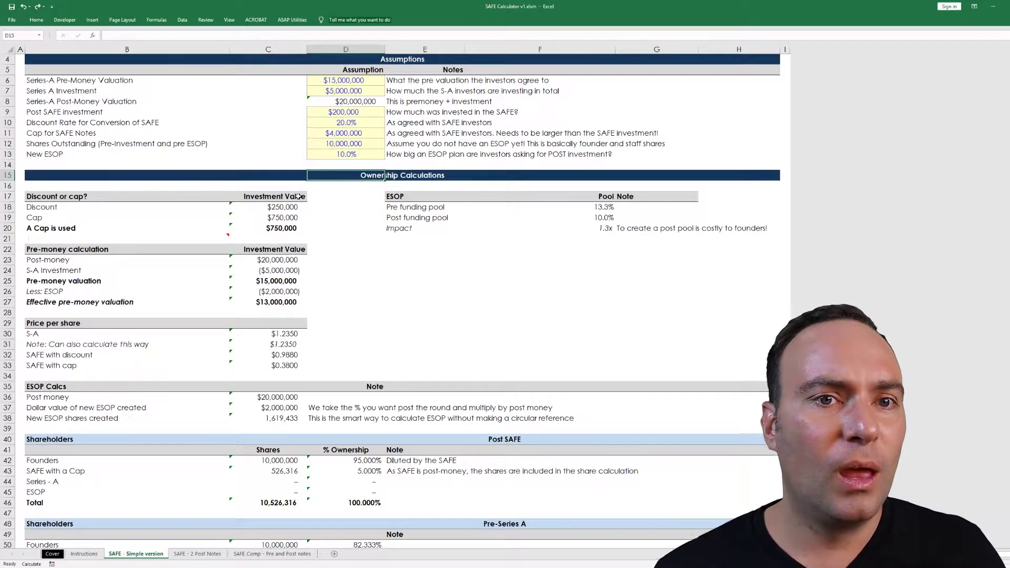
scroll(299, 196, down, 2)
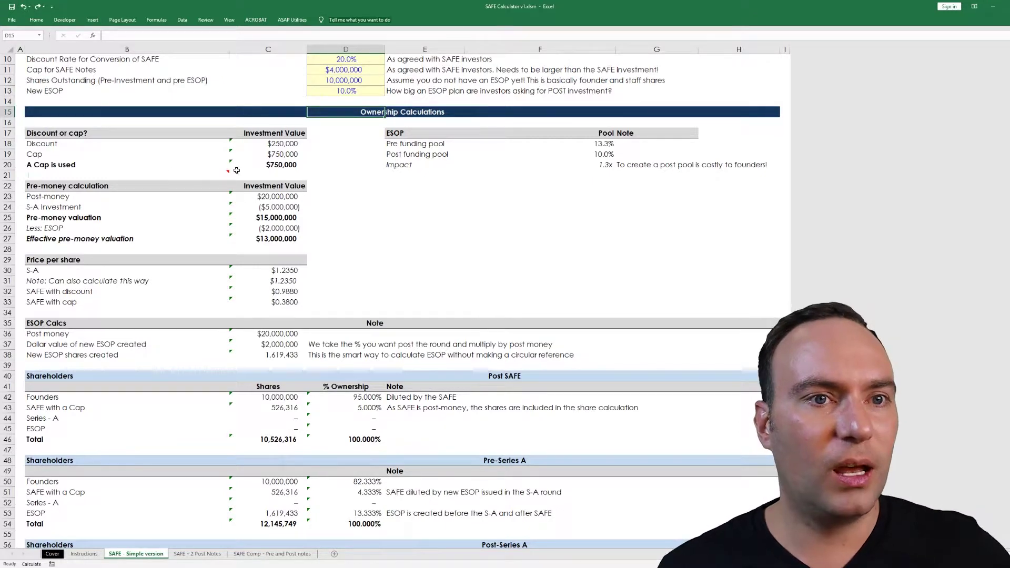
click(283, 161)
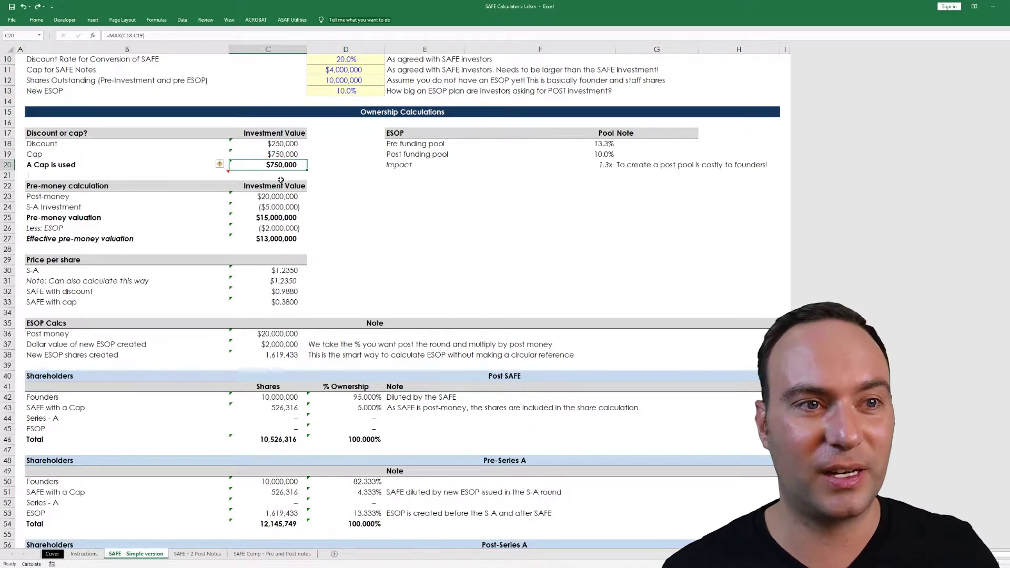
click(243, 154)
click(266, 141)
click(263, 154)
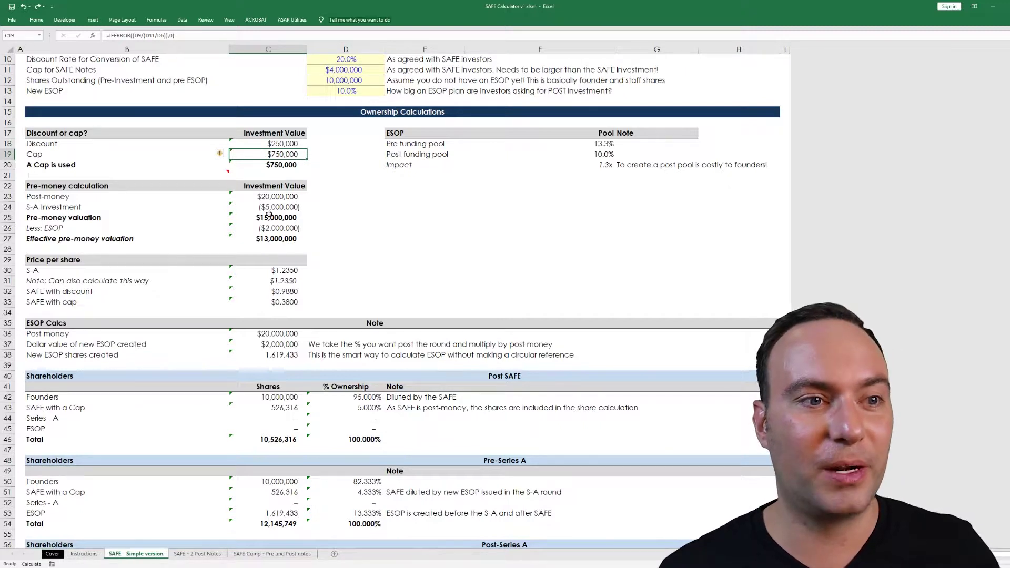
Step: Go through the pre-money calculation from the S-A investment down to the effective pre-money valuation
click(286, 206)
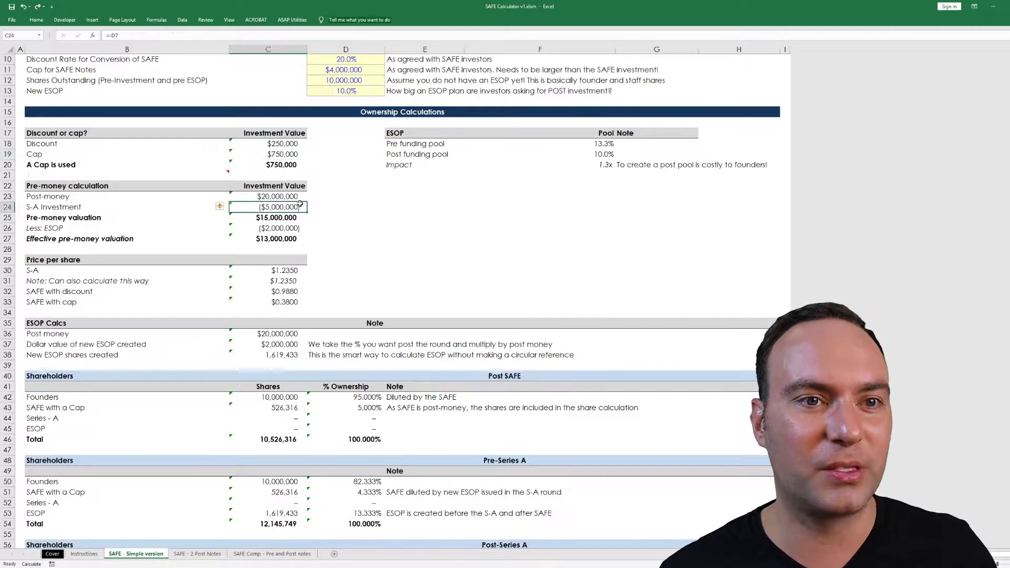
key(Down)
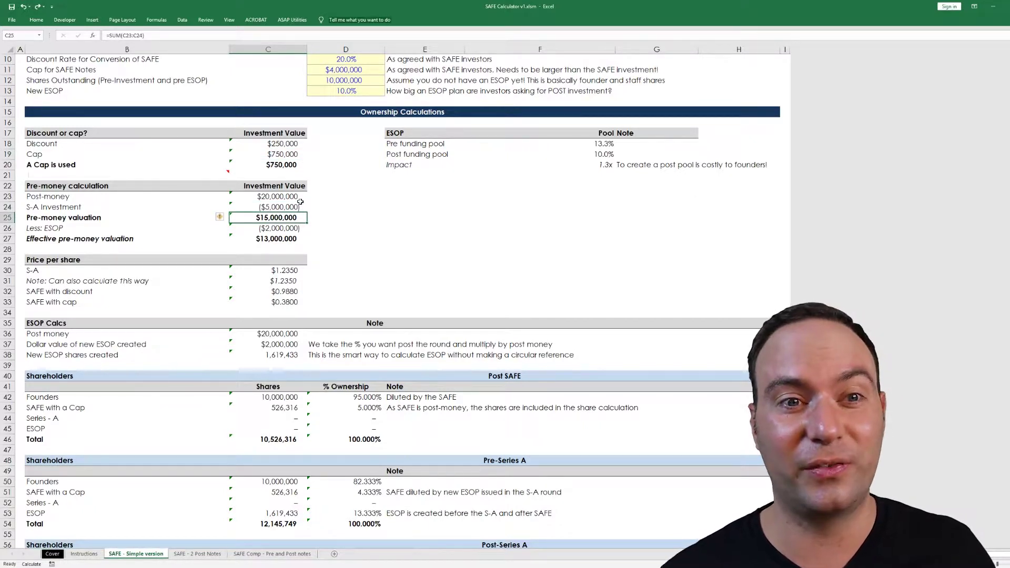
key(Down)
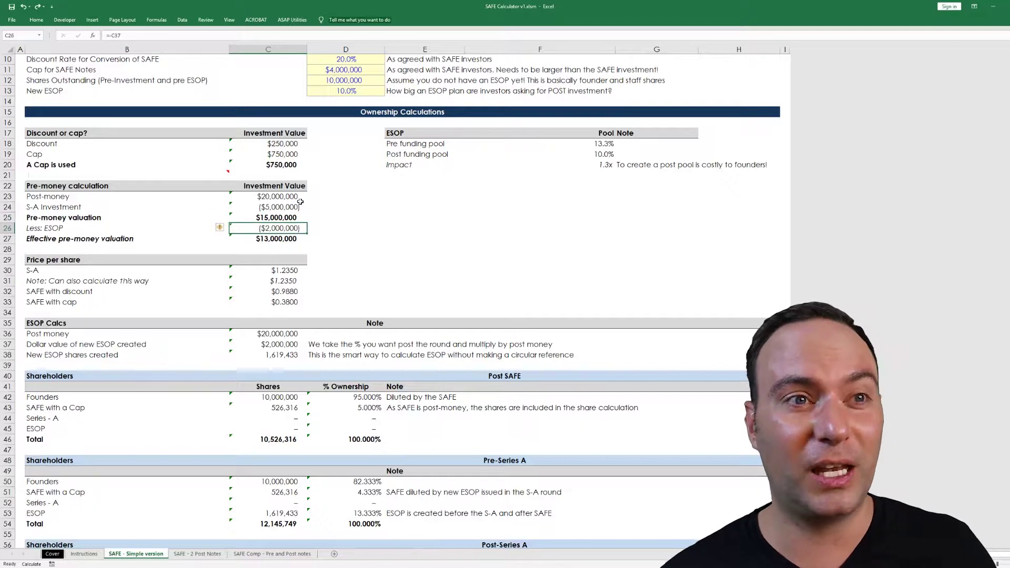
key(Down)
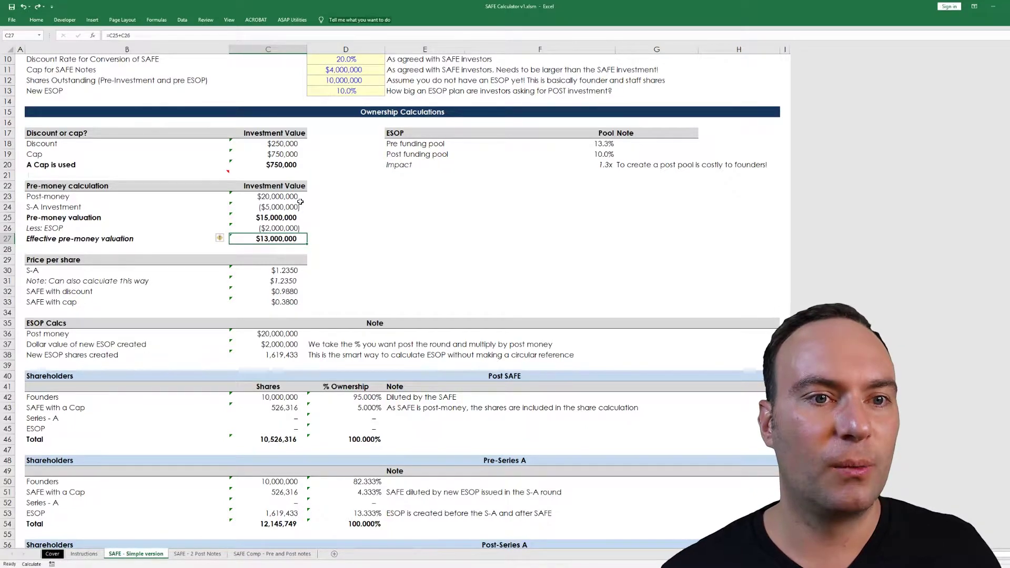
Step: Inspect the S-A price per share formula =C27/C46 and the cell references of the alternative formula in the row below
key(Down)
key(Down)
key(Down)
text(=C27/C46)
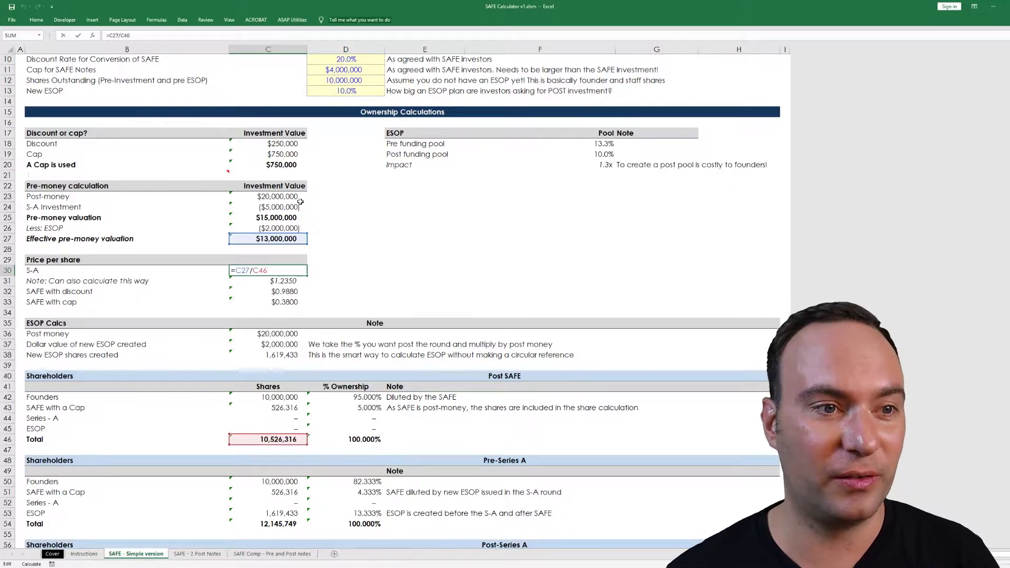
key(ctrl+Return)
key(Down)
key(F2)
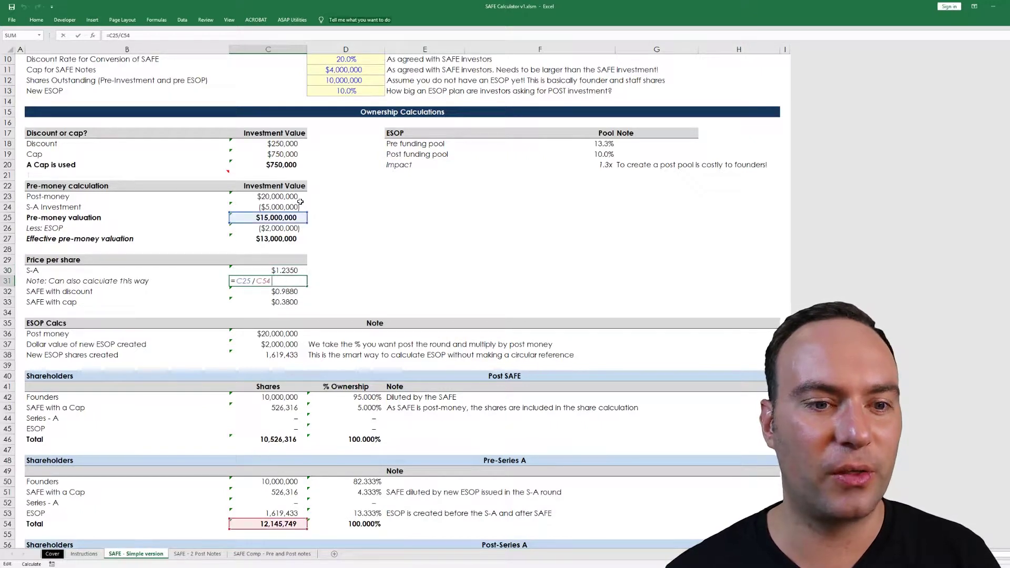
Step: Compare the two S-A price per share formulas in C30 and C31 by alternately showing their cell references
key(Escape)
key(Up)
key(F2)
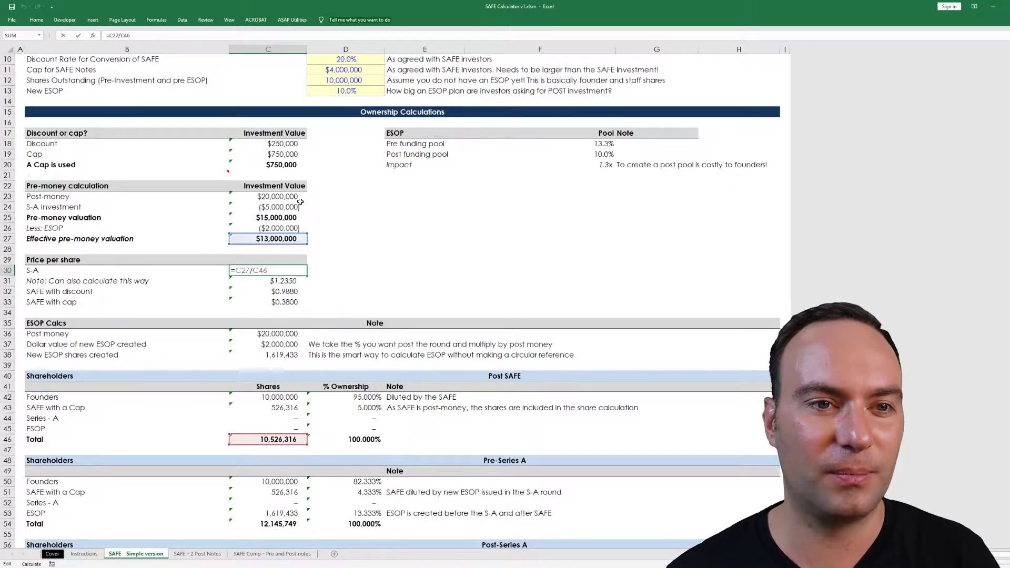
key(Escape)
key(Down)
key(F2)
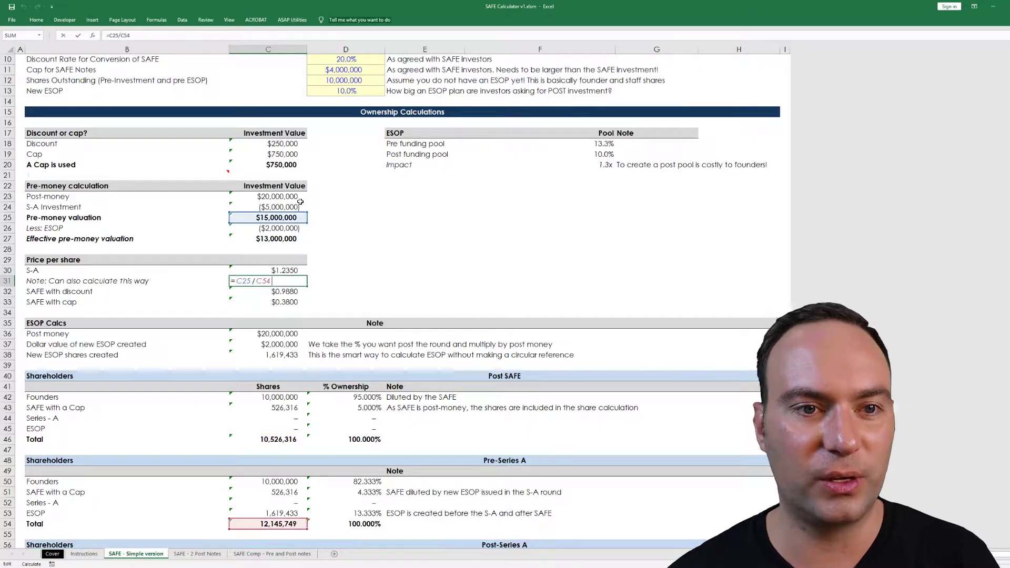
key(Escape)
key(Up)
key(F2)
key(Escape)
key(Down)
key(F2)
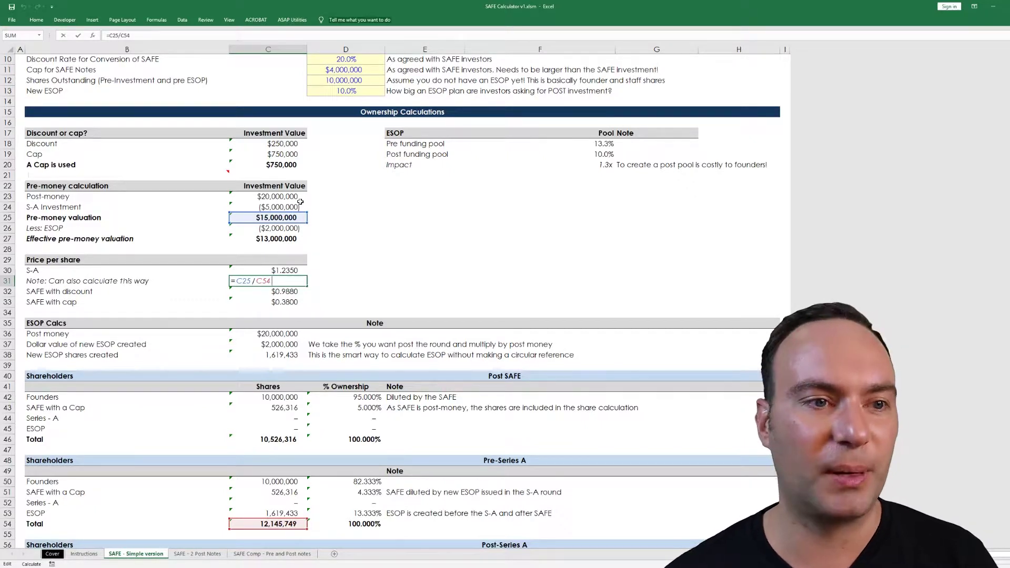
key(Escape)
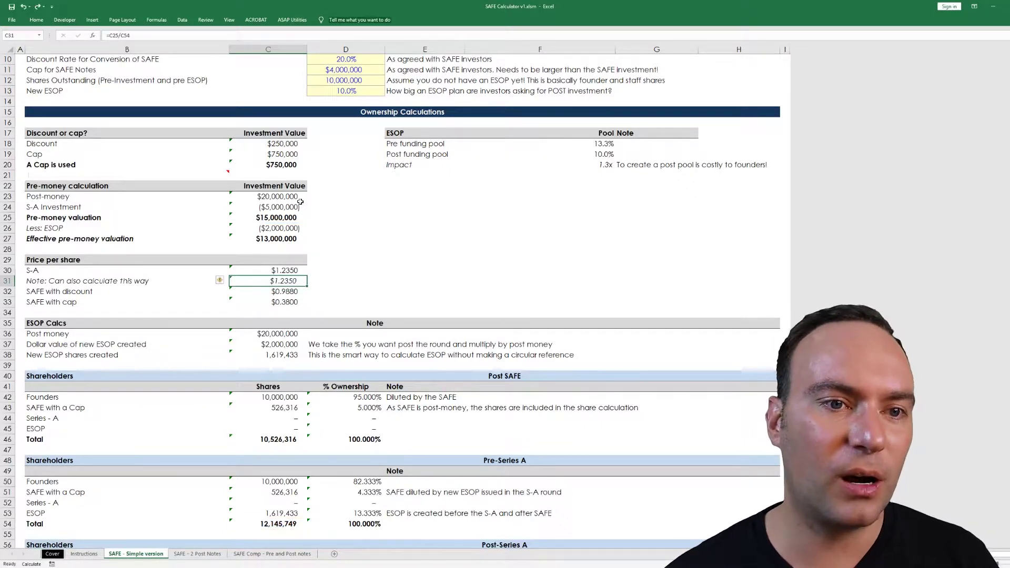
Step: Inspect the SAFE with discount and SAFE with cap price per share formulas and the assumptions they reference
key(Down)
key(F2)
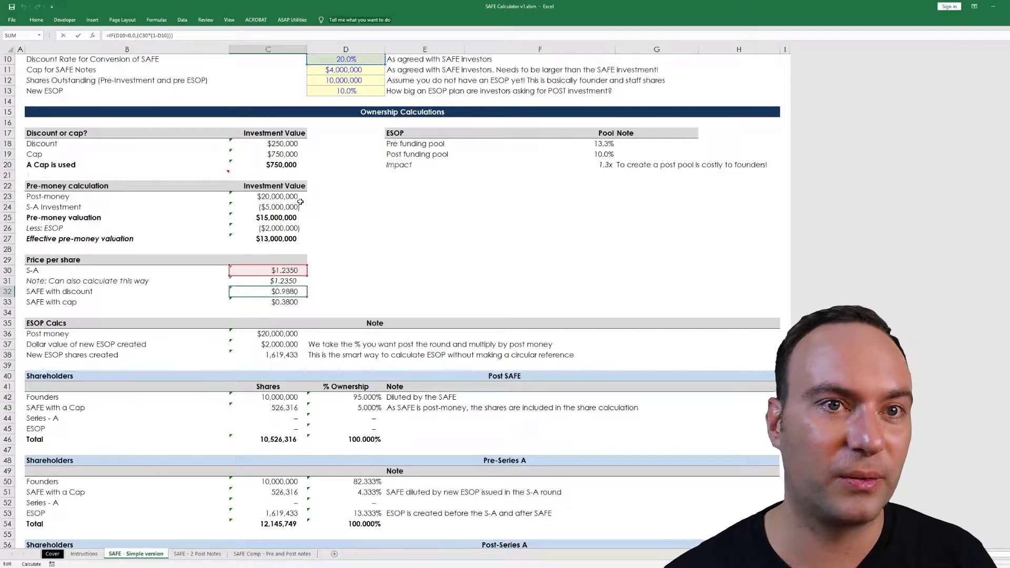
scroll(299, 201, up, 3)
key(Escape)
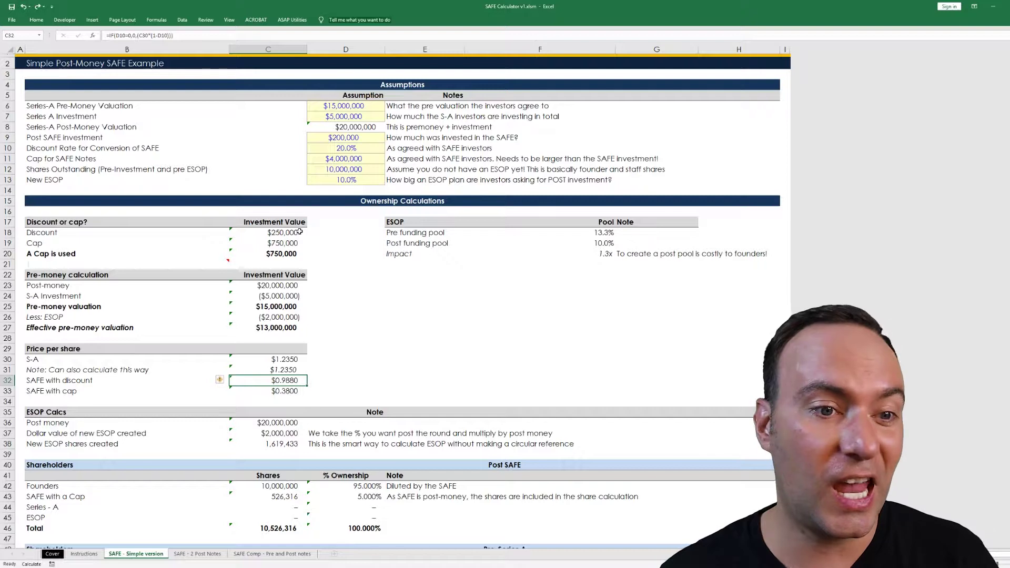
key(Down)
key(F2)
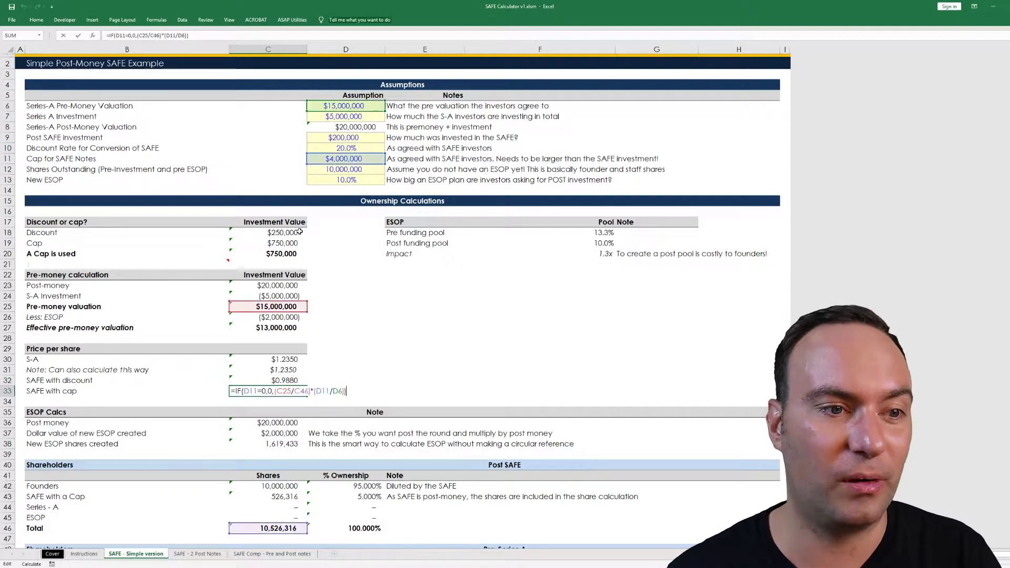
key(Escape)
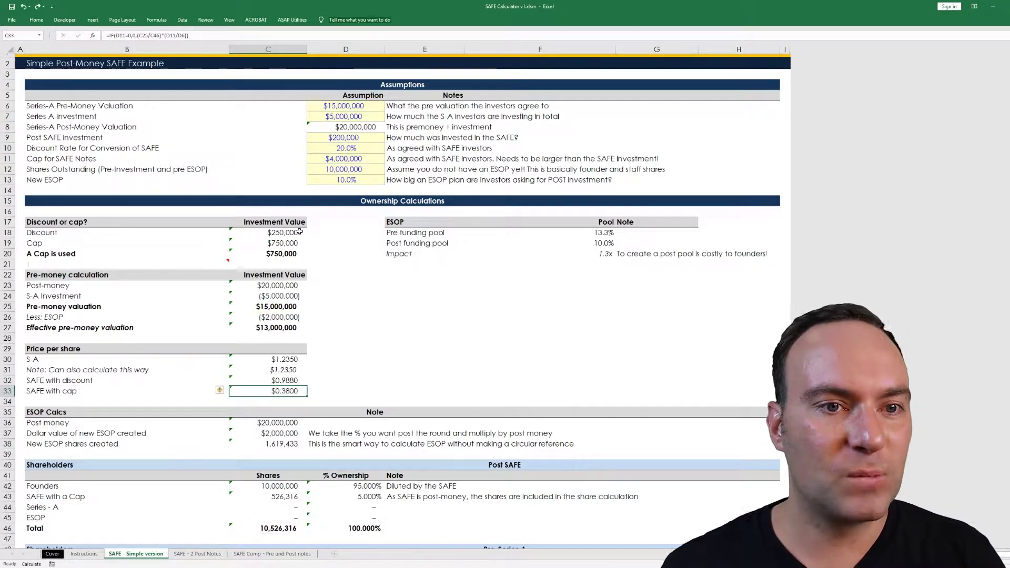
Step: Check the investment value used for the conversion and step through all the price per share rows down to SAFE with cap
click(267, 254)
click(278, 359)
key(Down)
key(Down)
key(Down)
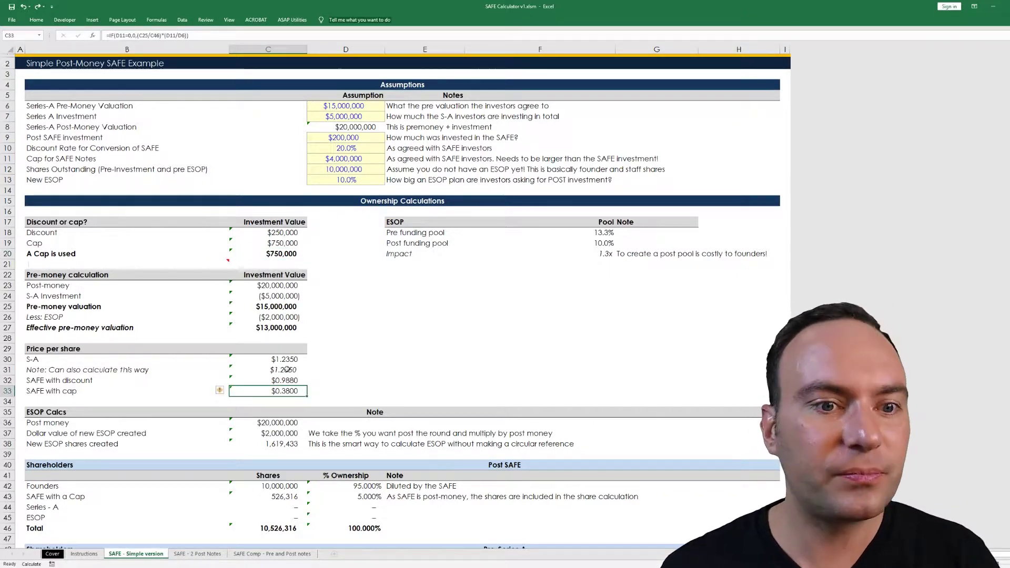
Step: Go through the ESOP Calcs formulas for post money, dollar value of the new ESOP and new ESOP shares created
scroll(293, 271, down, 4)
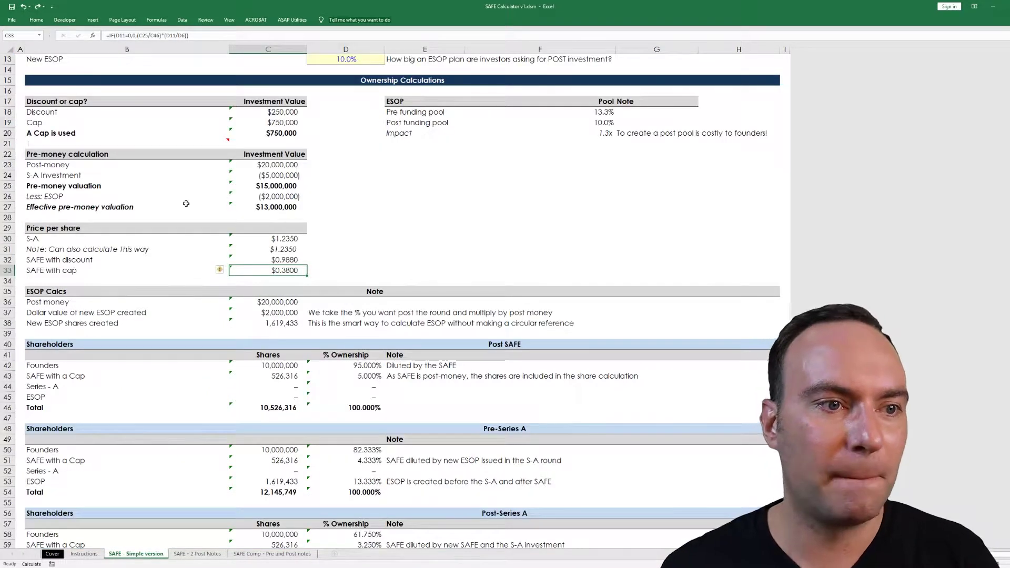
click(277, 304)
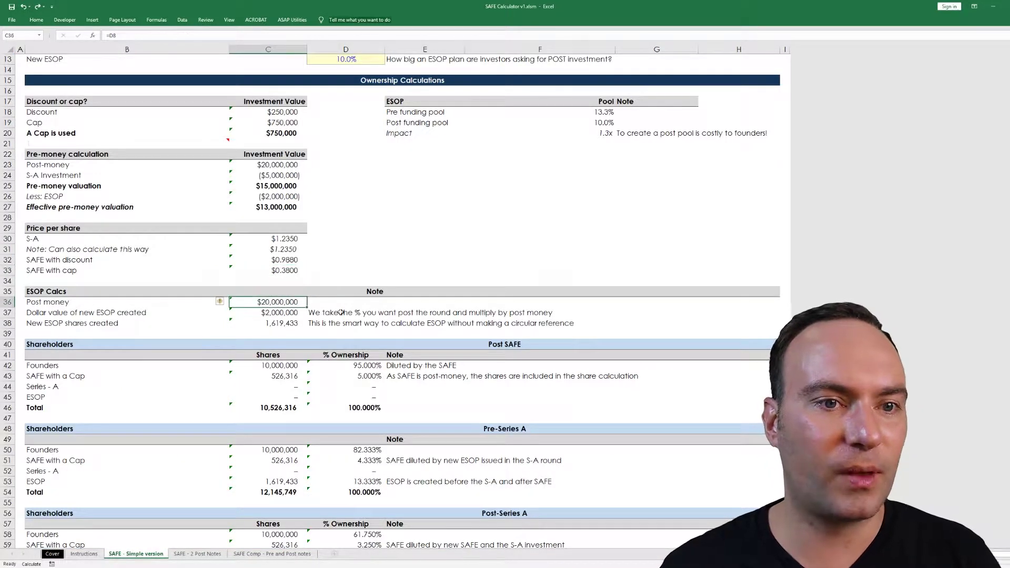
key(Down)
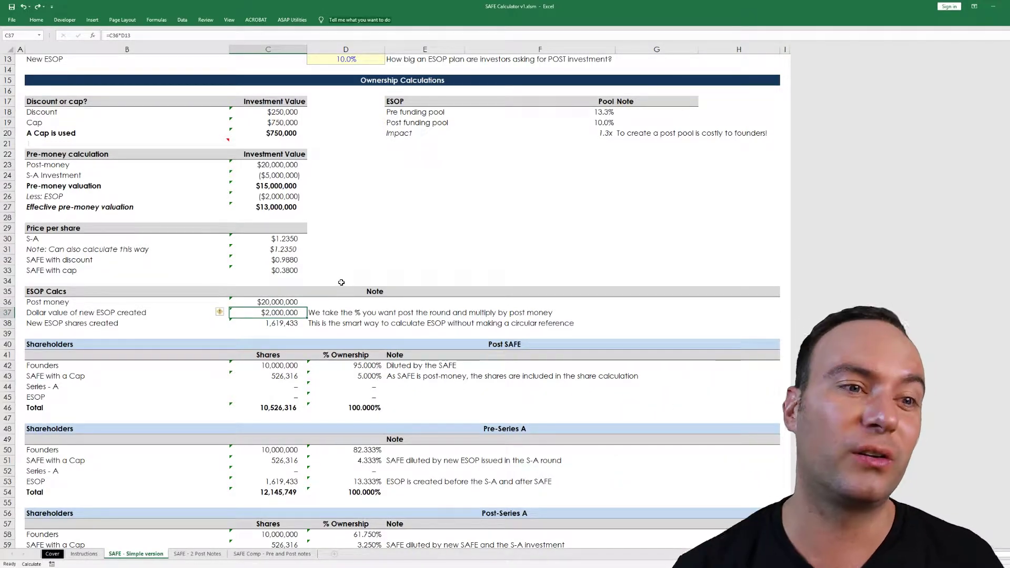
key(Down)
key(Down)
key(Up)
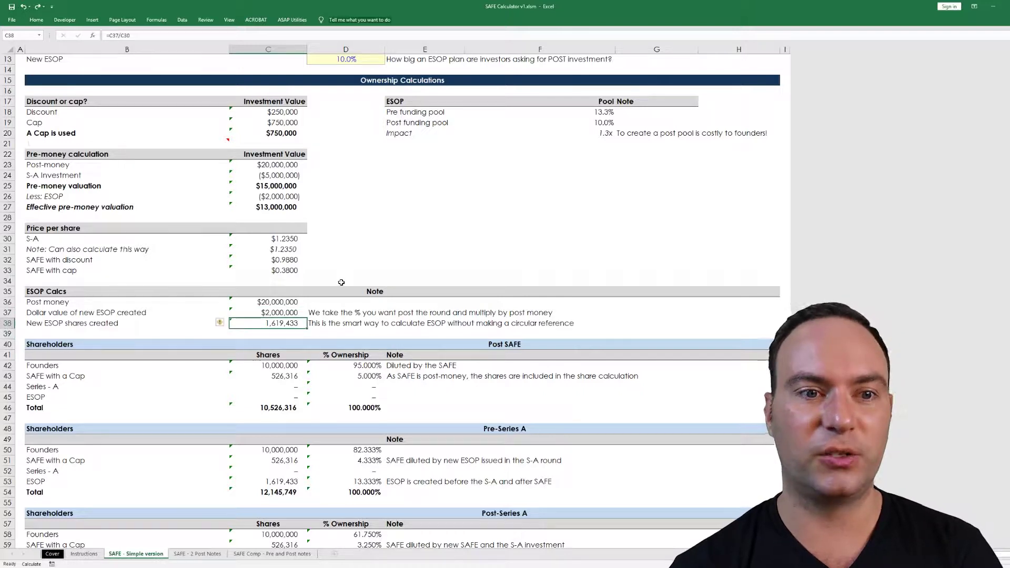
Step: Trace the founders' Post SAFE shares back to the shares outstanding assumption and check the SAFE with a Cap shares formula
scroll(339, 282, down, 2)
scroll(339, 282, down, 1)
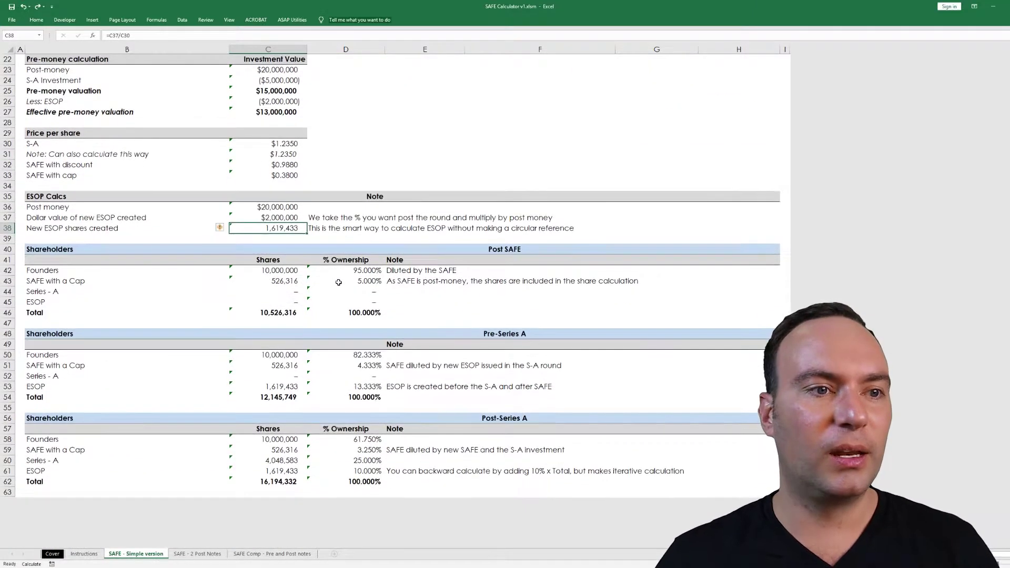
click(275, 272)
scroll(274, 272, up, 7)
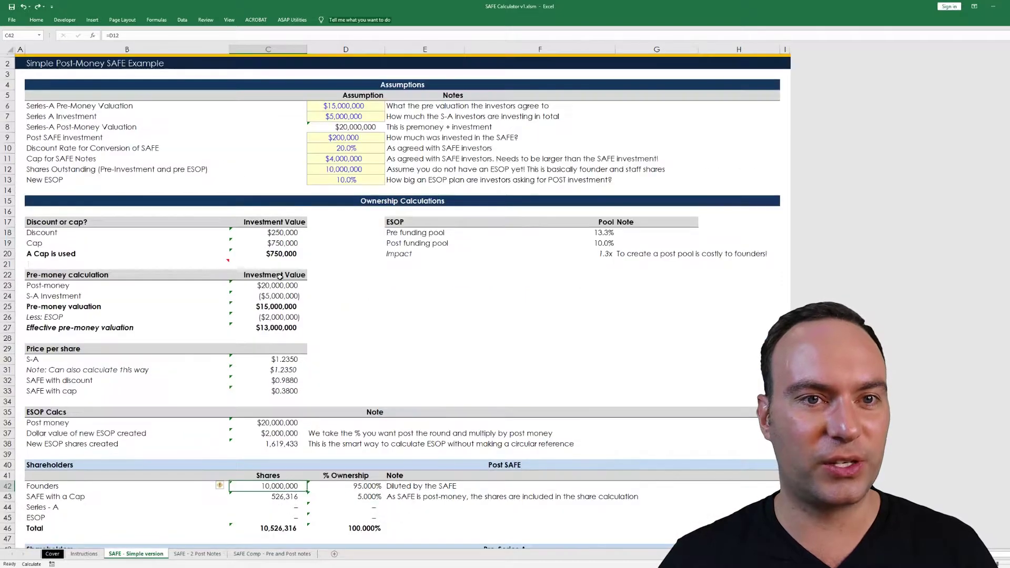
click(338, 169)
scroll(343, 205, down, 12)
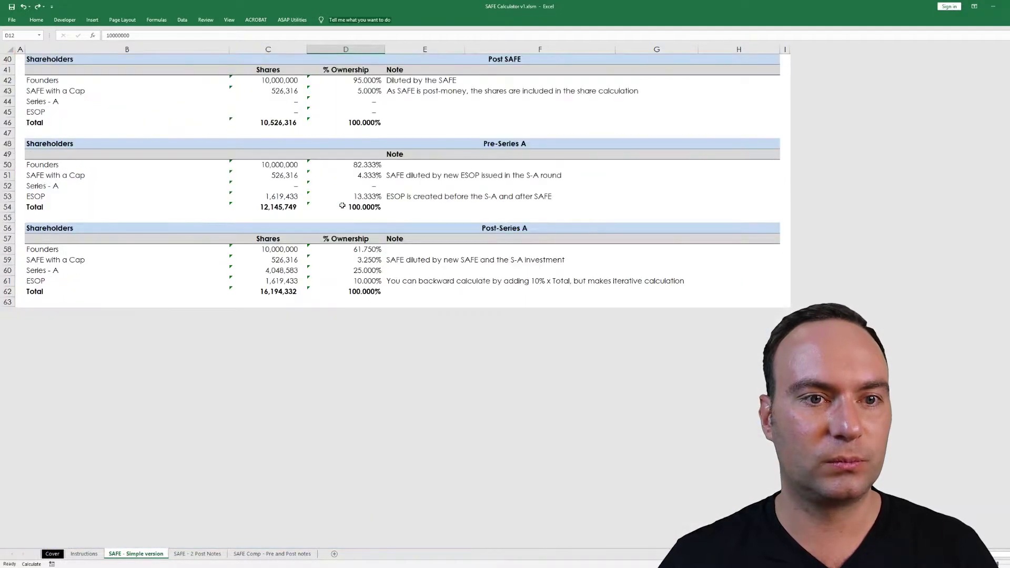
scroll(342, 205, up, 2)
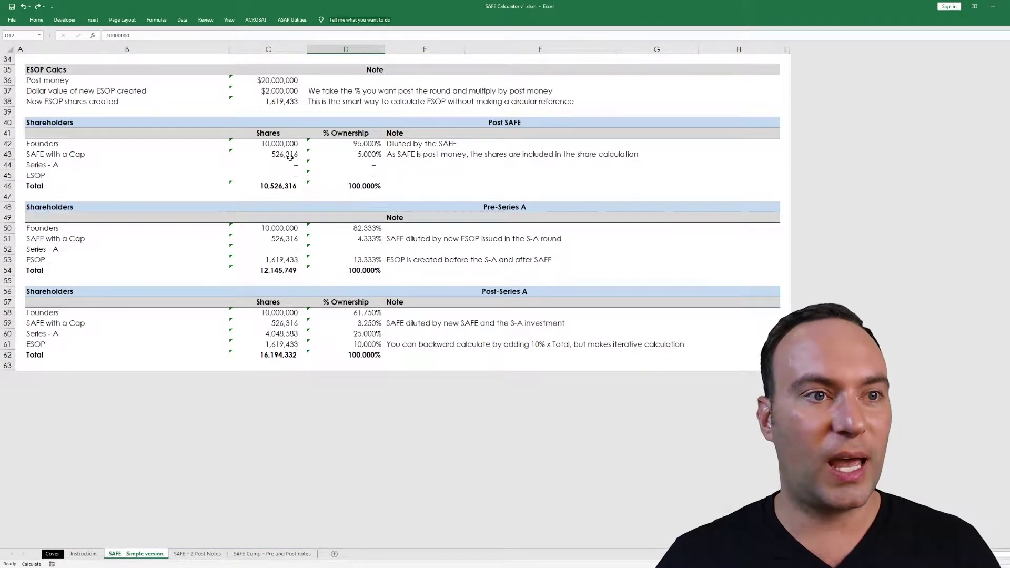
click(274, 154)
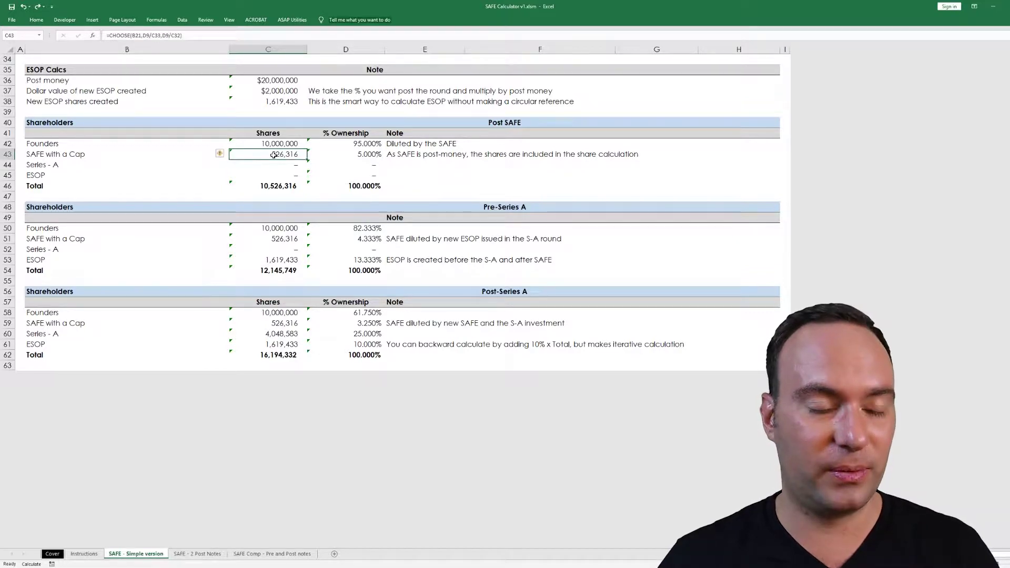
Step: Inspect the founders' and SAFE ownership formulas in the Post SAFE table and the SAFE and ESOP rows in the Pre-Series A table
click(360, 148)
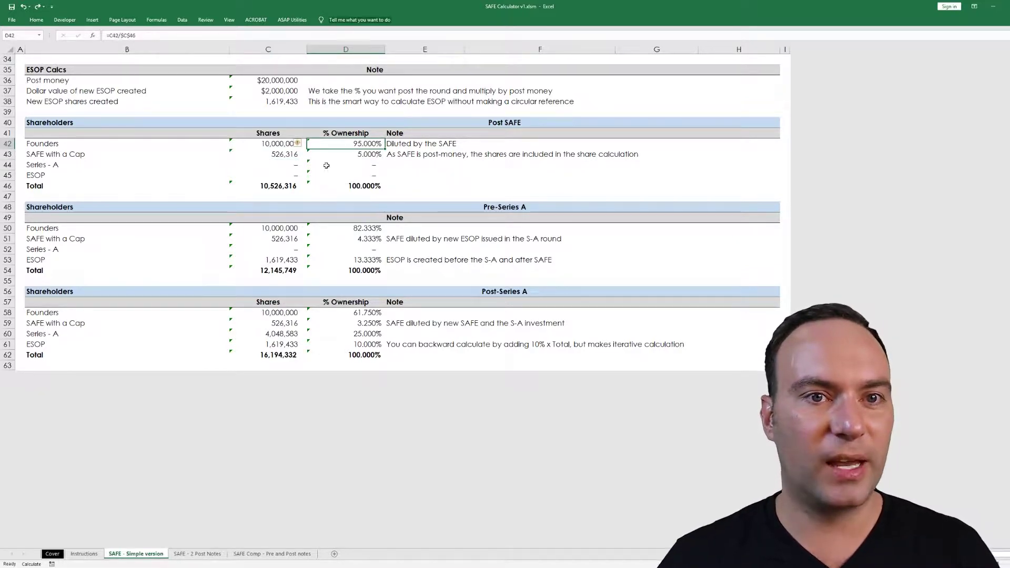
click(357, 156)
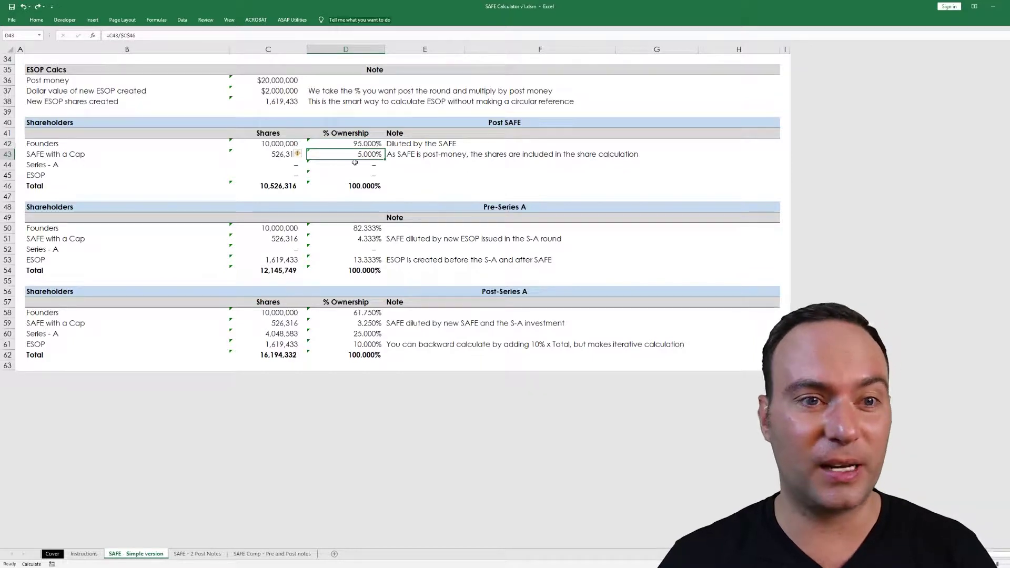
click(284, 259)
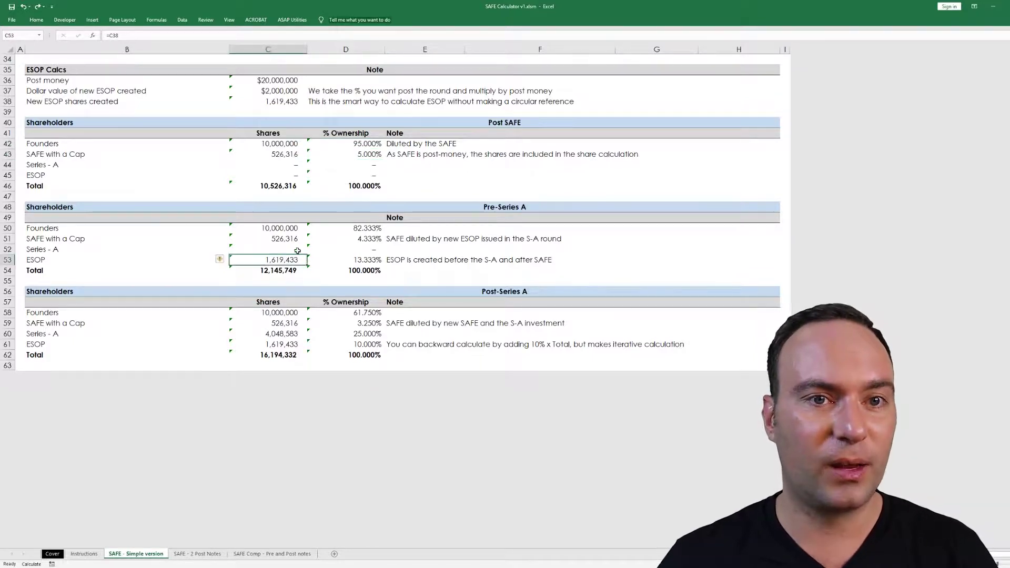
click(367, 154)
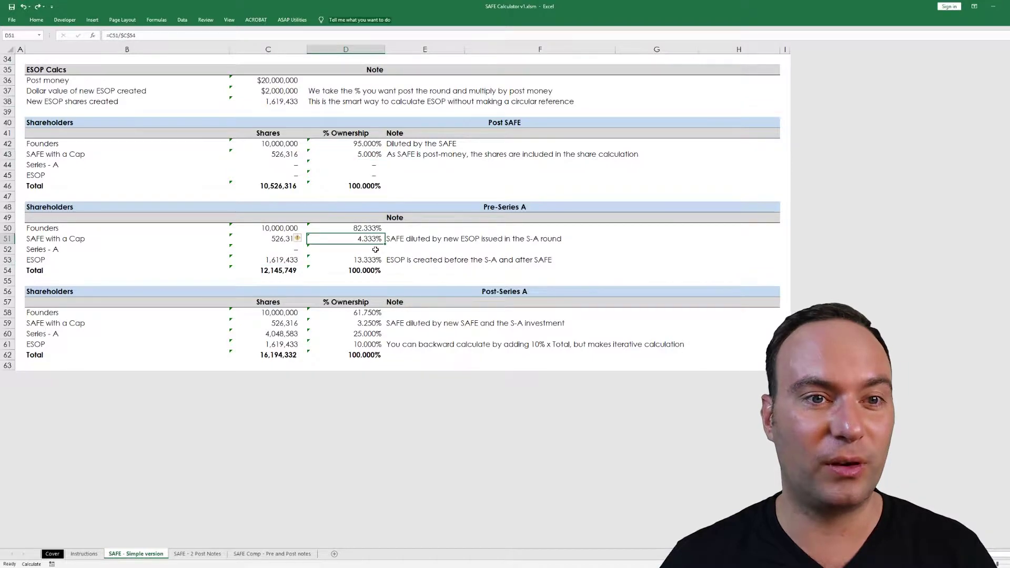
click(283, 260)
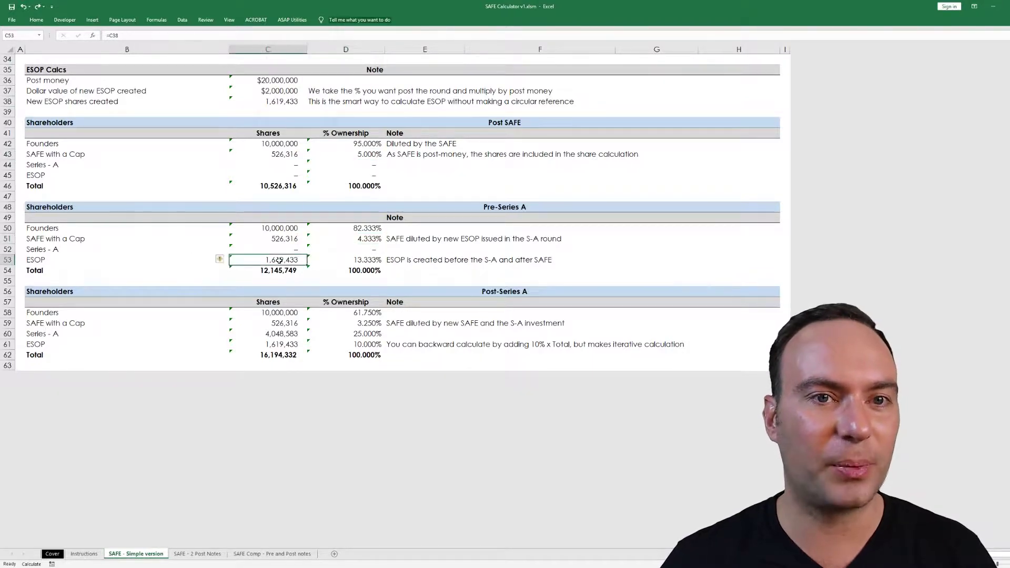
click(364, 259)
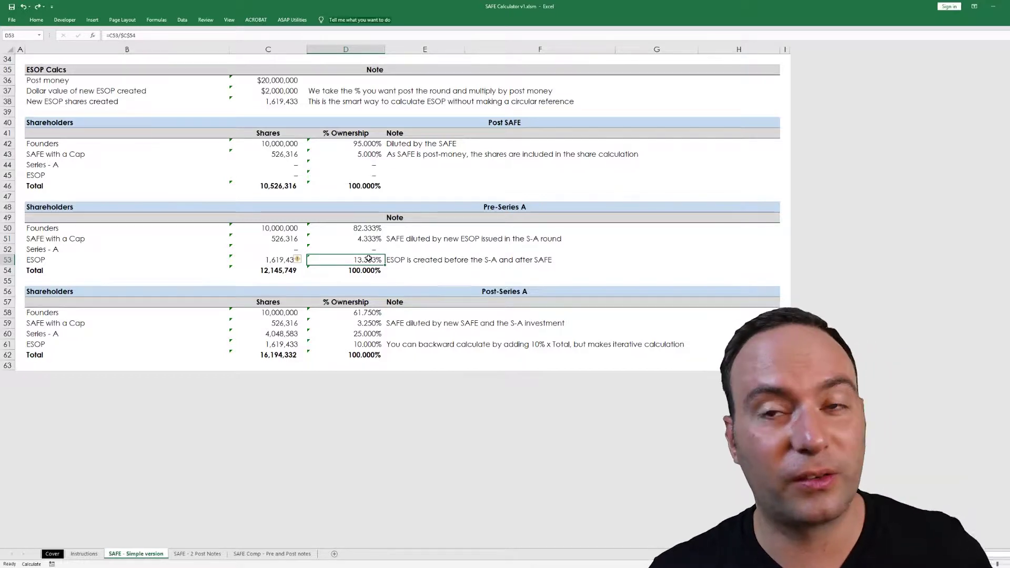
Step: Check the Series-A investor's ownership formula in the Post-Series A table and review the assumptions behind it
click(364, 334)
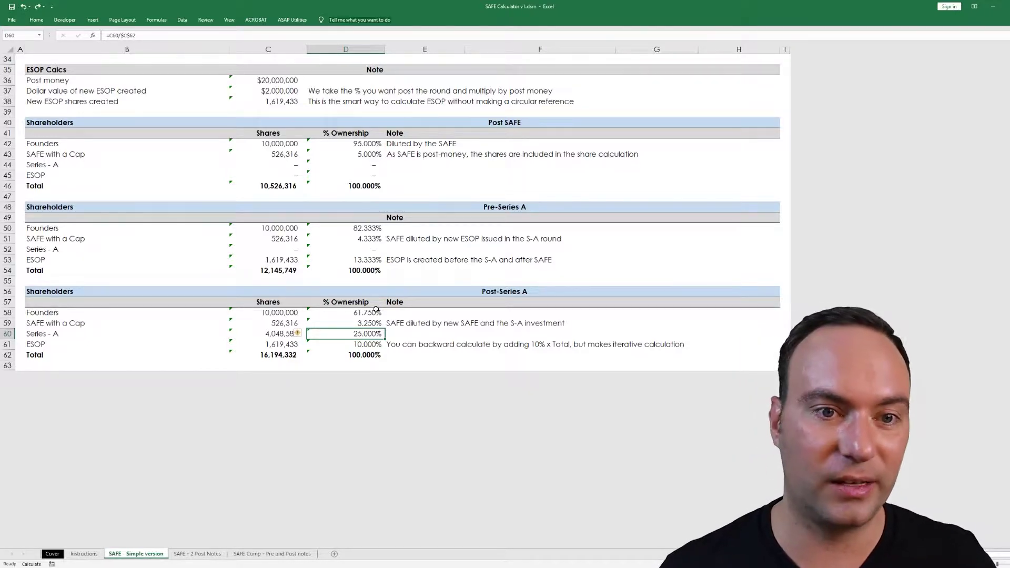
scroll(363, 307, up, 11)
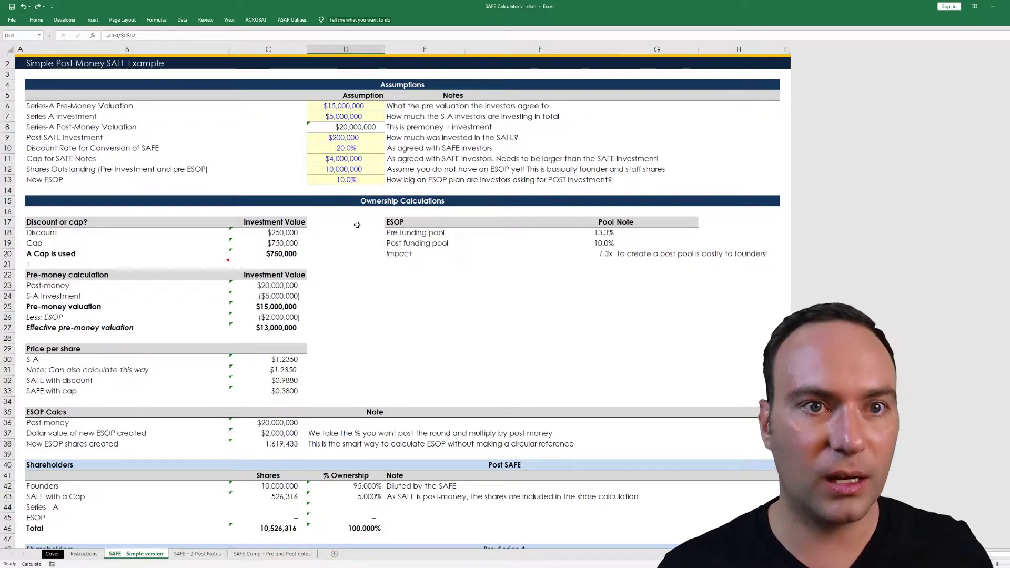
scroll(359, 237, down, 5)
scroll(357, 225, down, 4)
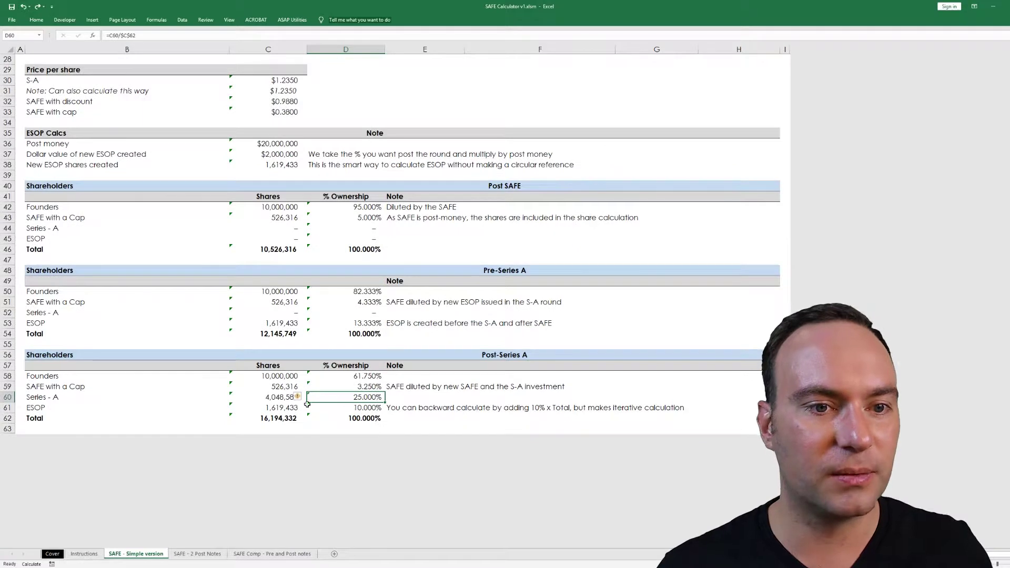
Step: Compare the ESOP's Pre-Series A and Post-Series A ownership and go through the Series-A, founders and SAFE ownership formulas
click(372, 410)
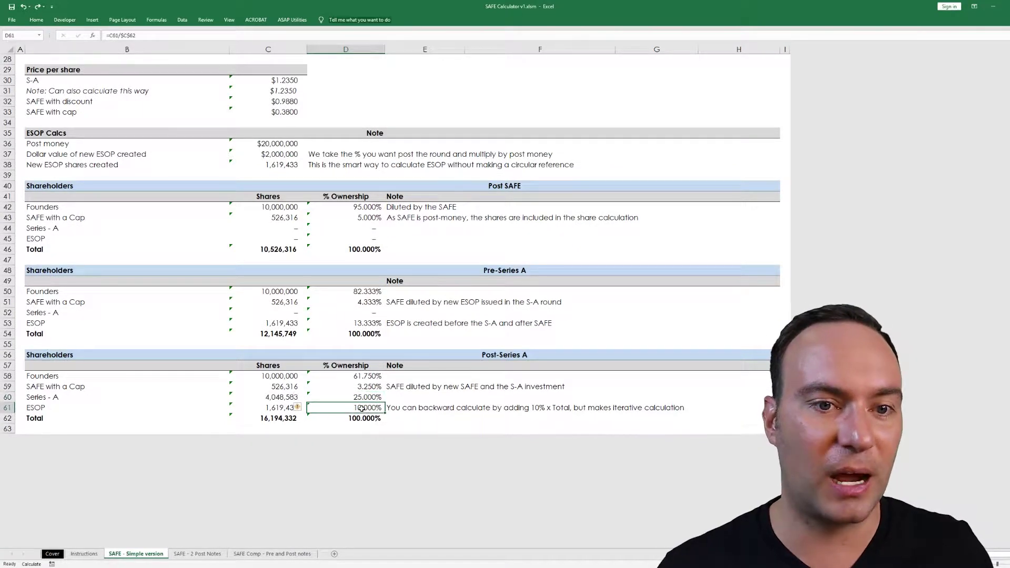
click(374, 322)
click(367, 398)
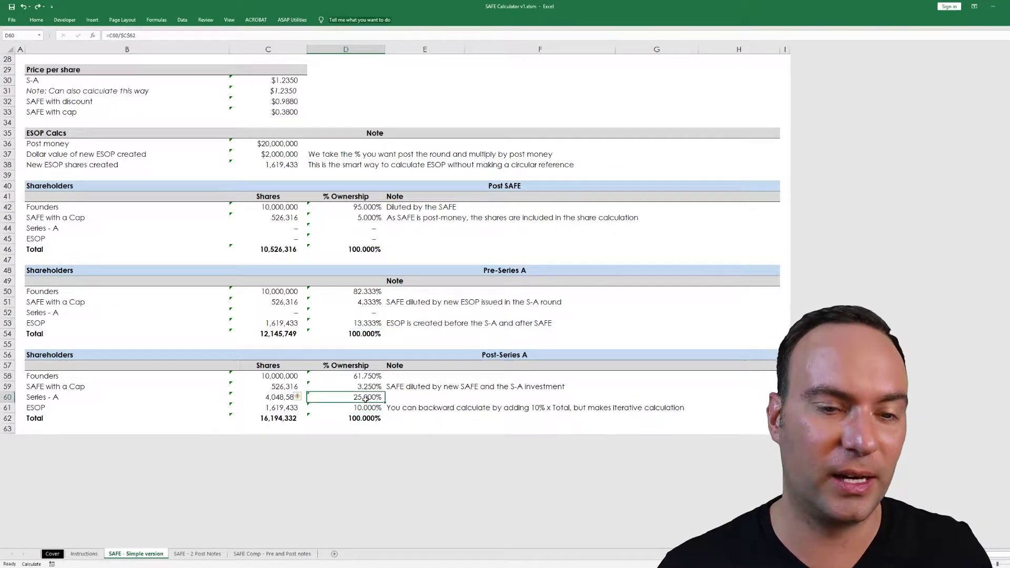
click(369, 409)
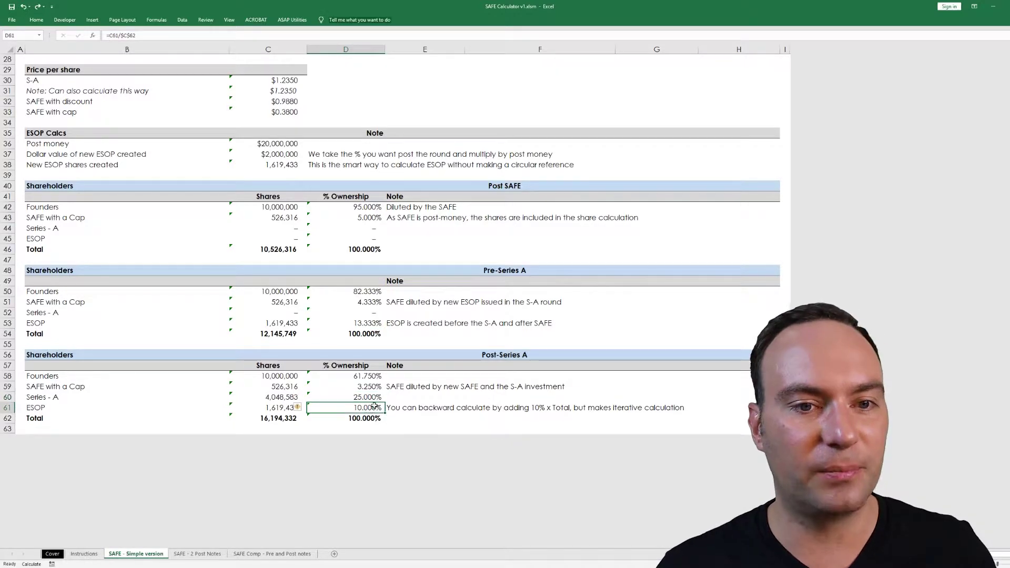
click(363, 377)
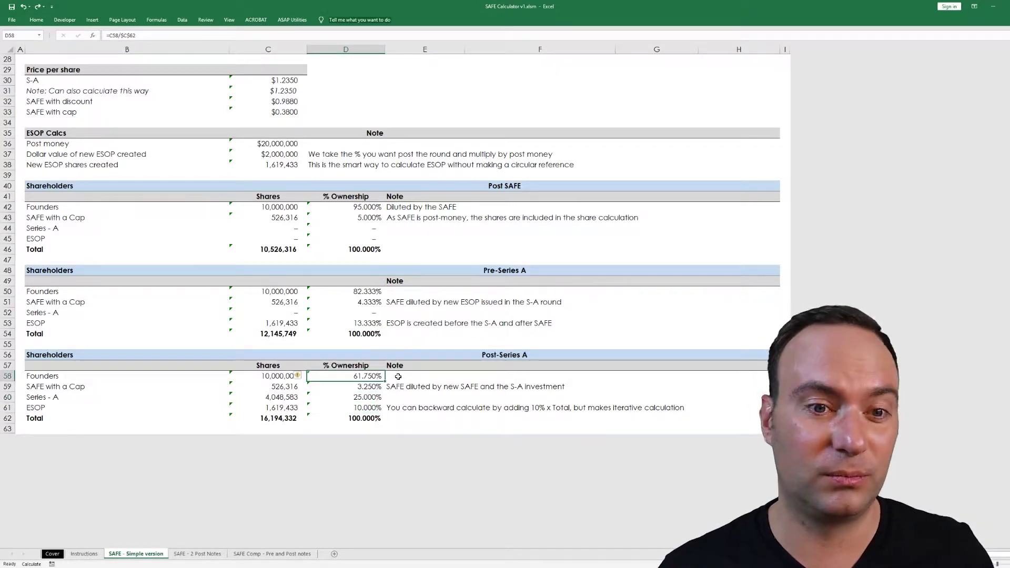
click(354, 389)
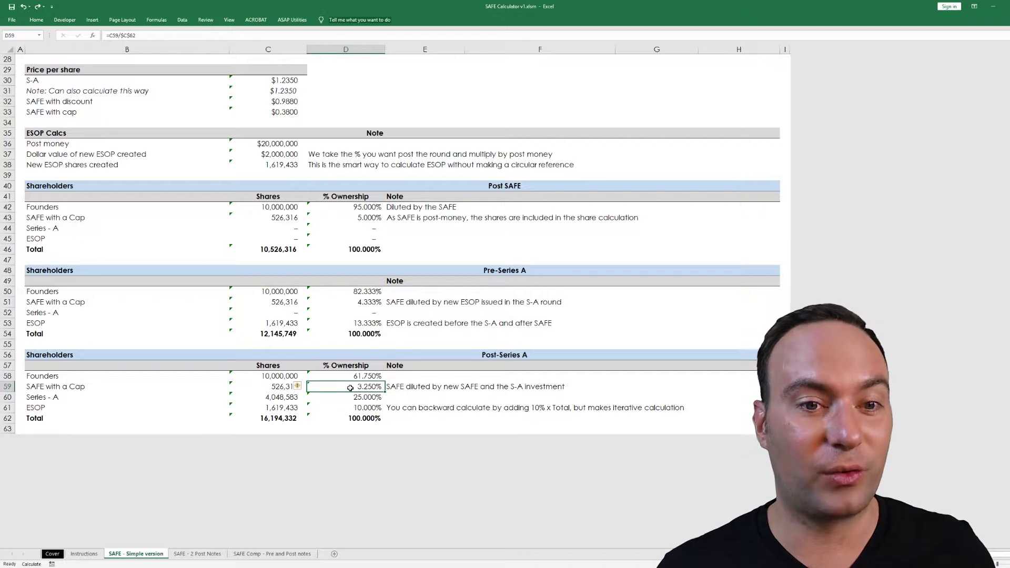
Step: Review the simple version from its assumptions down and compare the SAFE with a Cap ownership in the Post-Series A and Post SAFE tables
click(324, 315)
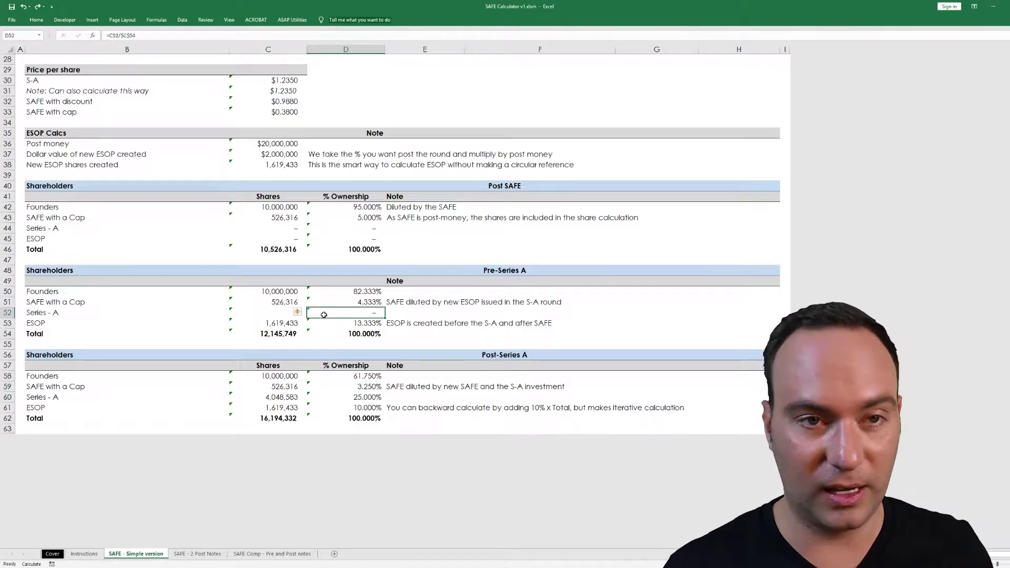
key(ctrl+Home)
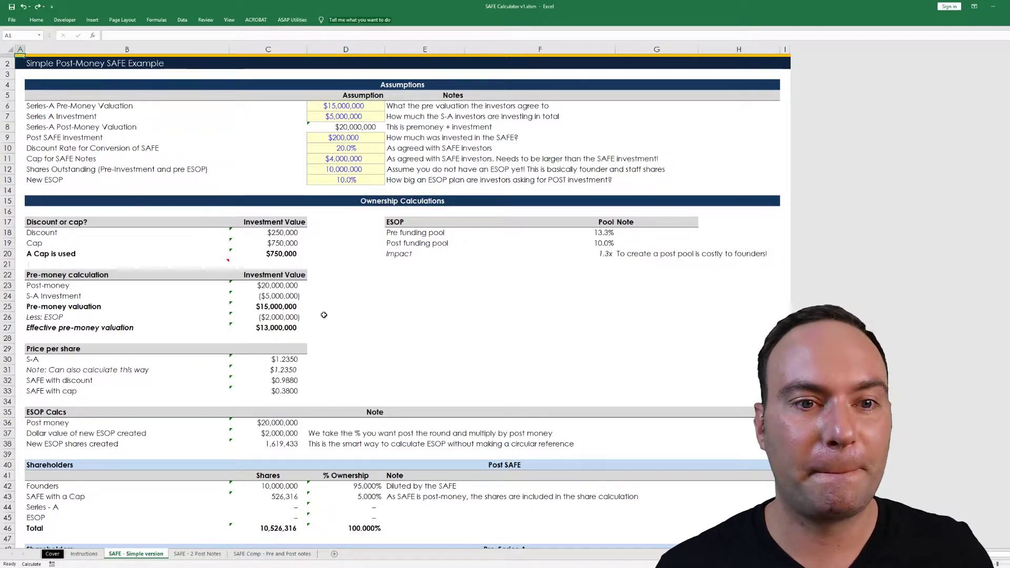
scroll(315, 314, down, 6)
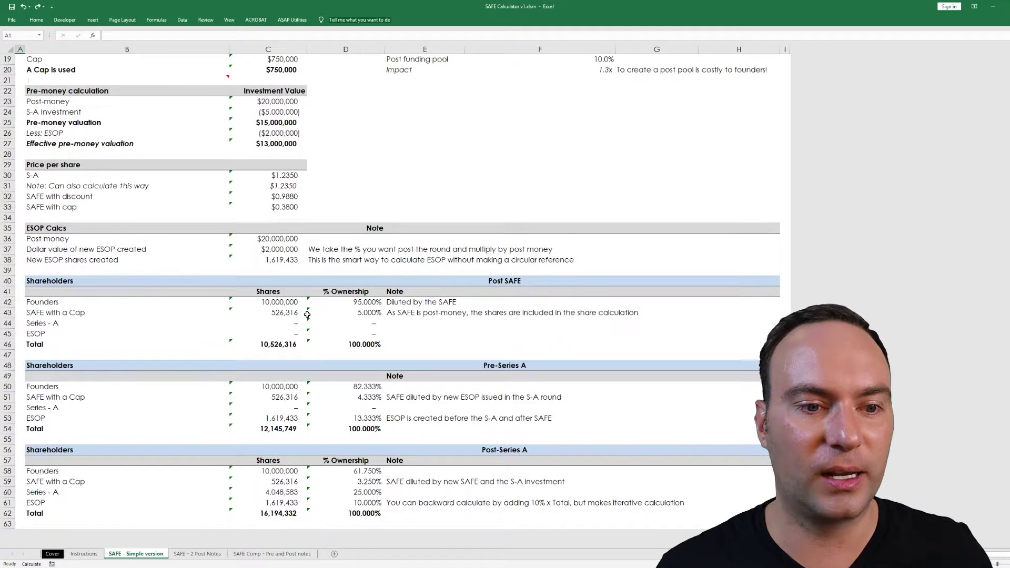
click(366, 481)
click(370, 314)
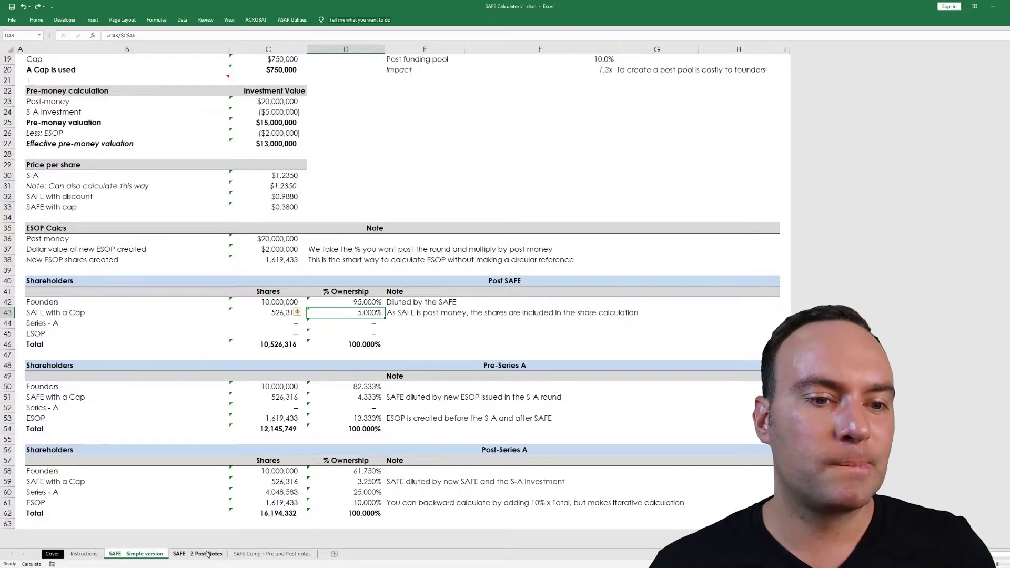
Step: Open the SAFE - 2 Post Notes sheet and compare its layout with the SAFE Comp - Pre and Post notes sheet
click(208, 554)
click(158, 367)
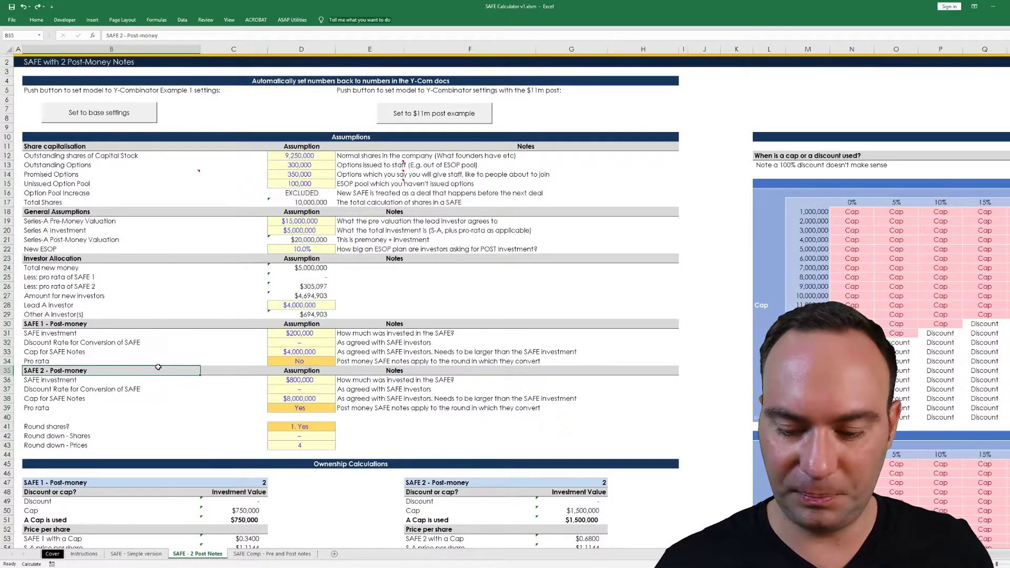
key(ctrl+Home)
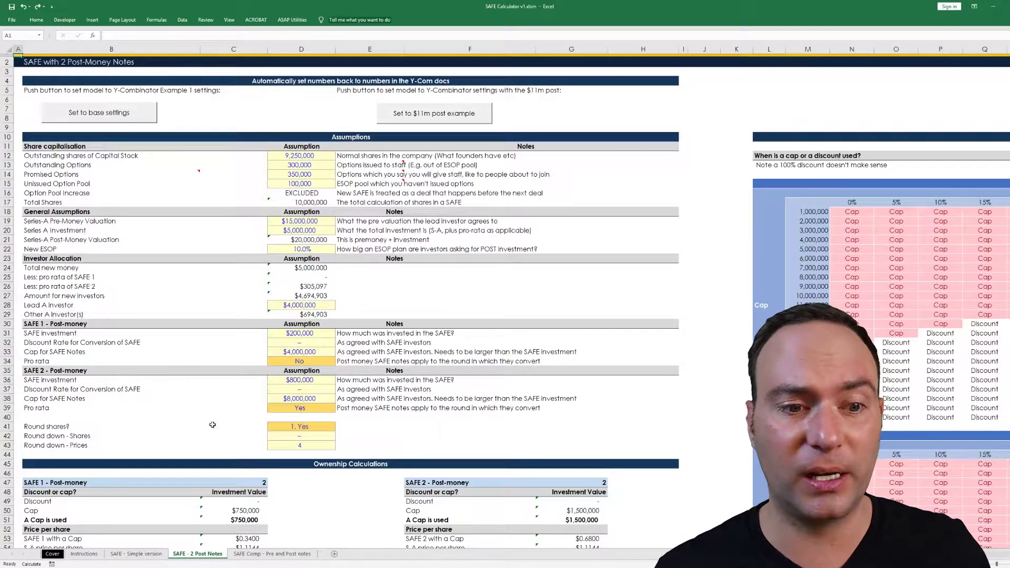
click(253, 556)
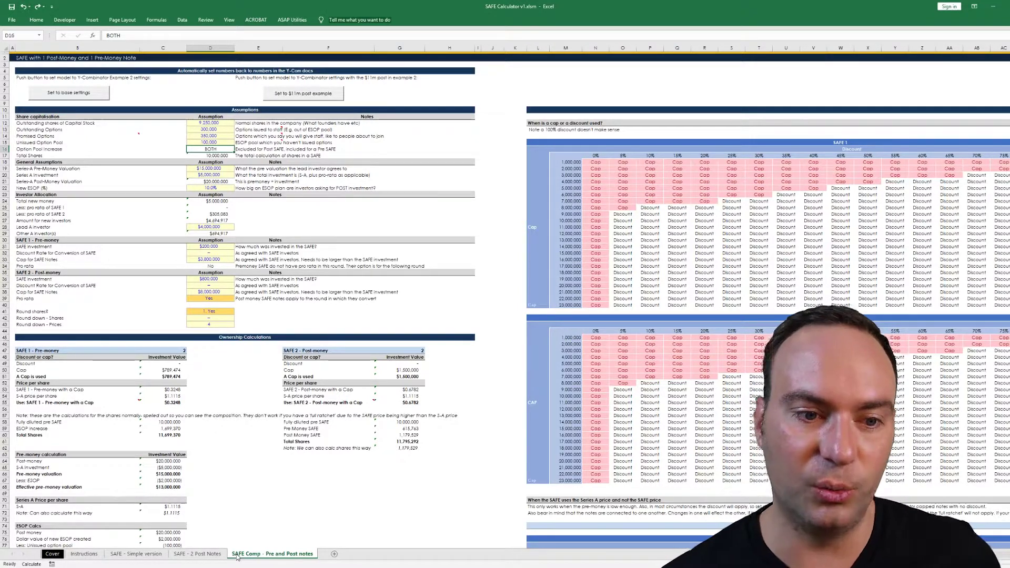
click(198, 554)
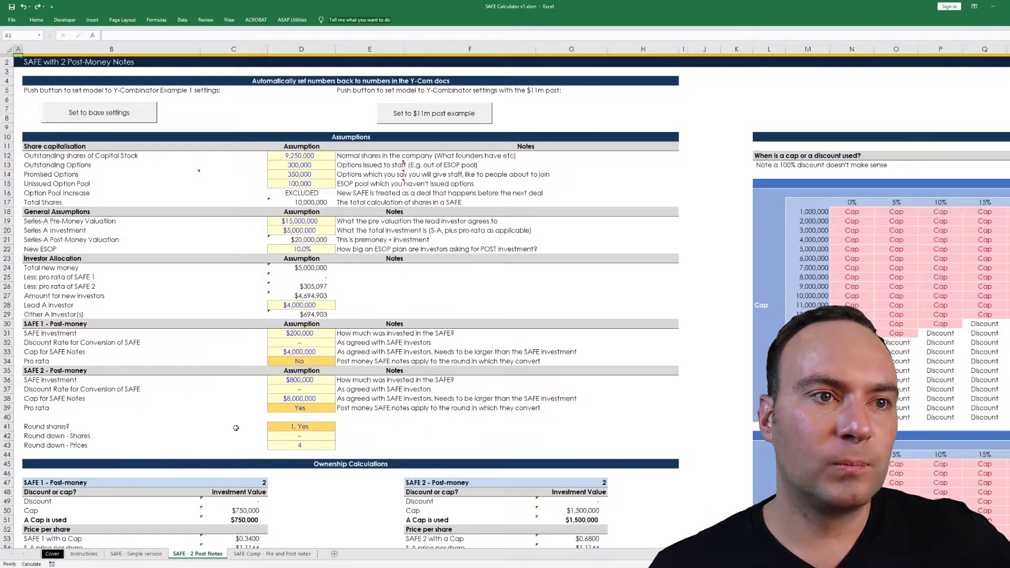
click(203, 213)
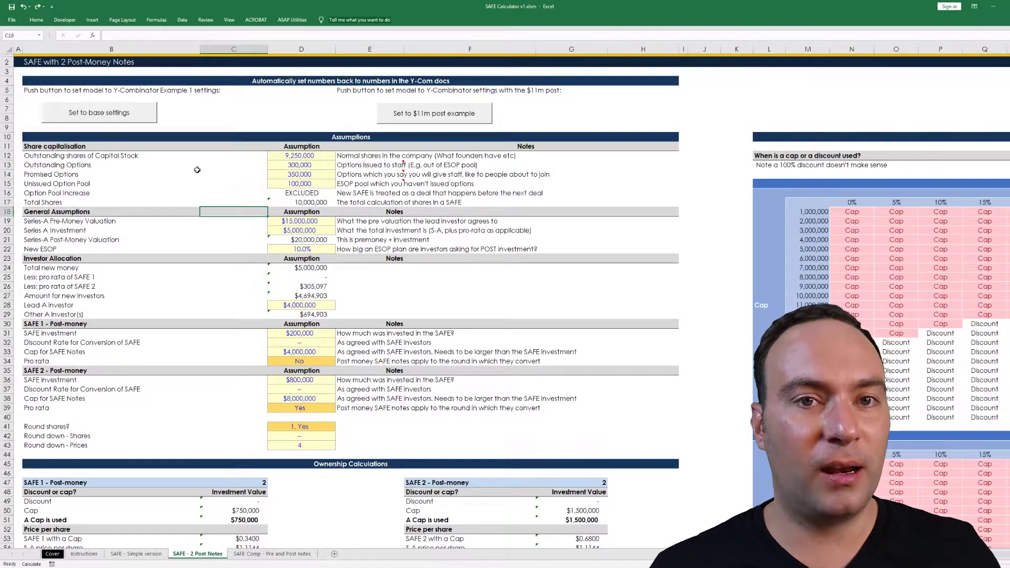
Step: Try the base settings and the $11m post example on the 2 Post Notes sheet, finishing with the base settings restored
mouse_move(193, 170)
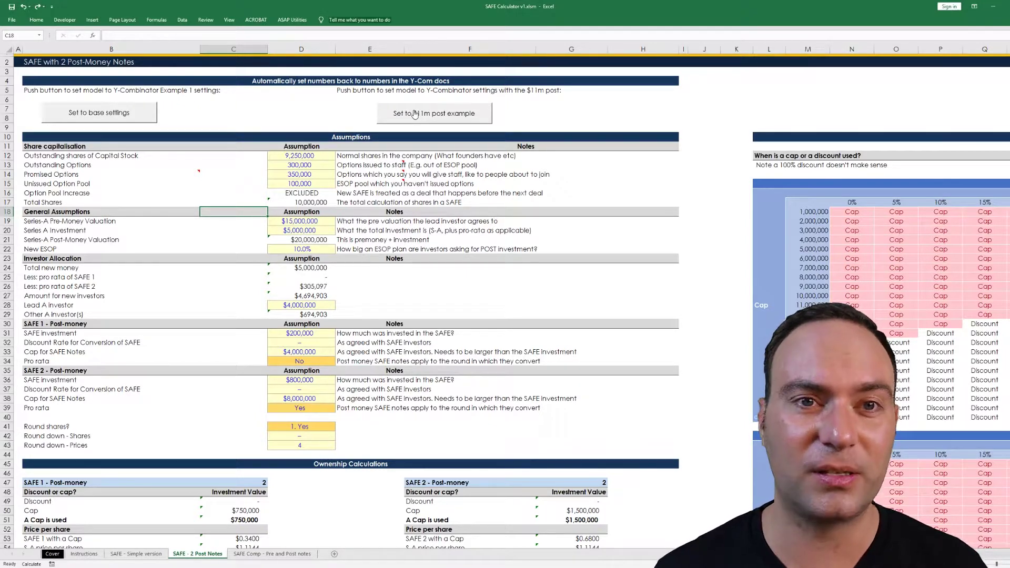
click(113, 110)
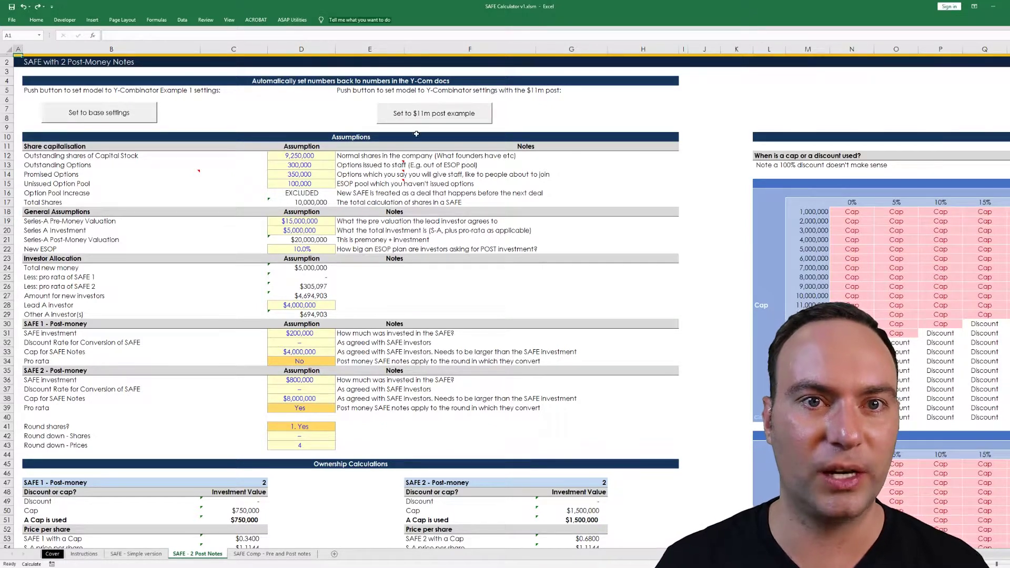
click(429, 116)
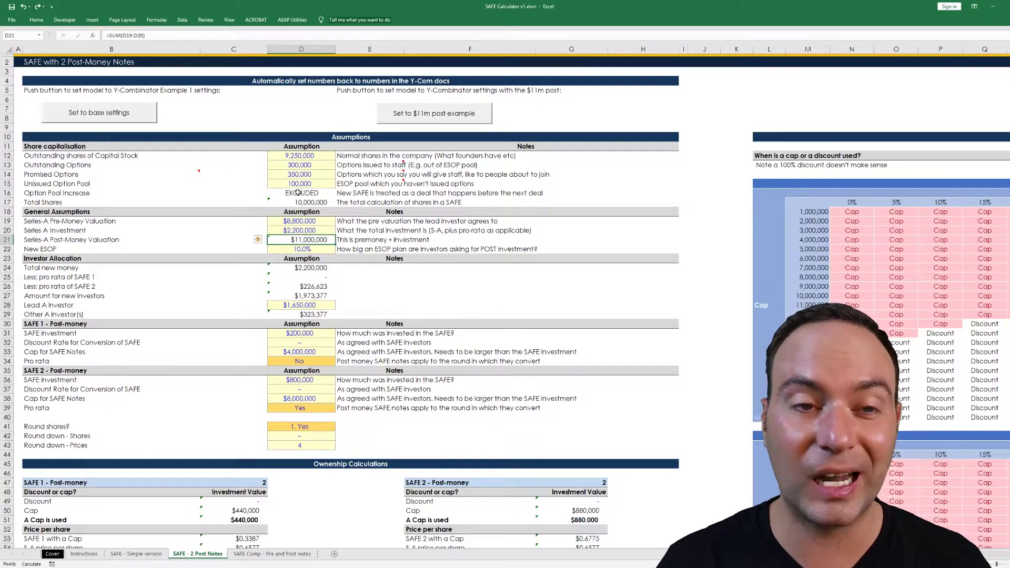
click(115, 121)
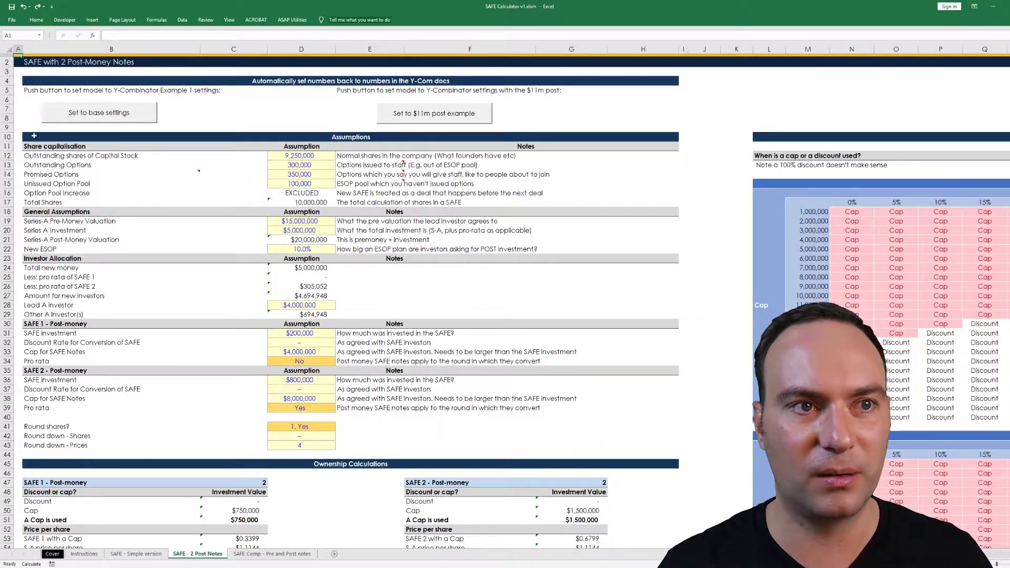
click(114, 121)
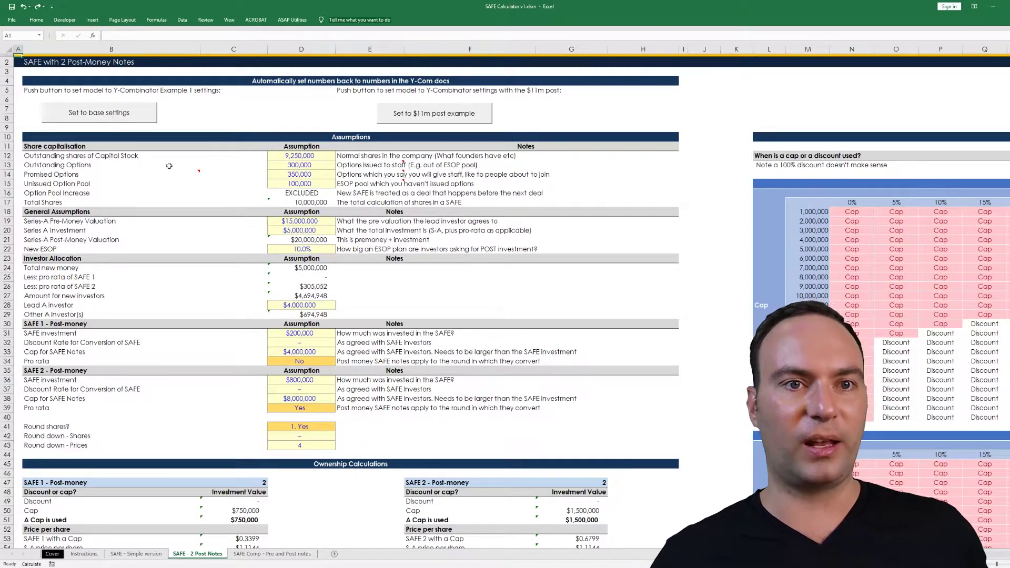
Step: Go through the share capitalisation assumptions: capital stock, total shares formula, outstanding options with their note, promised options and unissued option pool
click(294, 157)
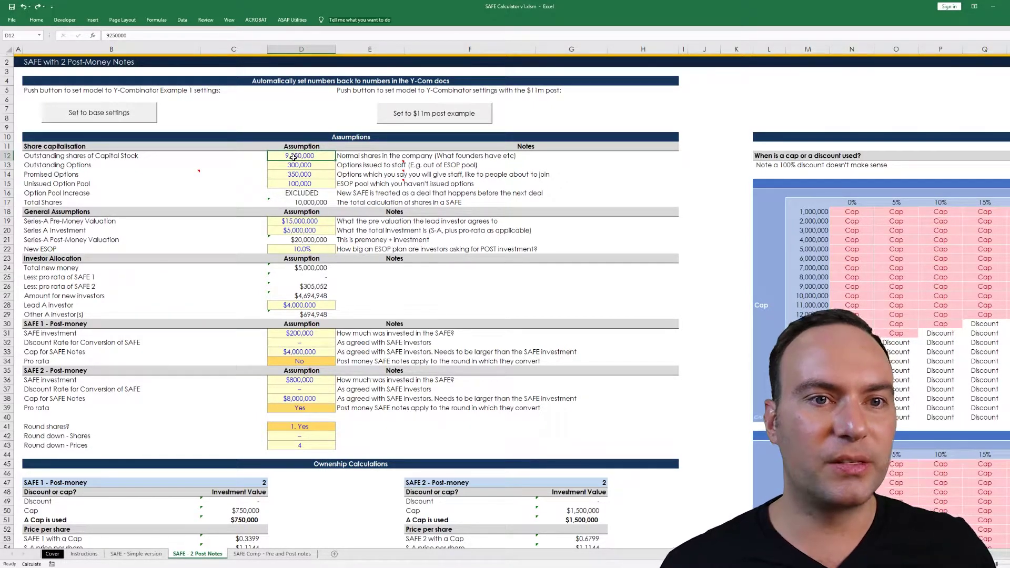
click(304, 205)
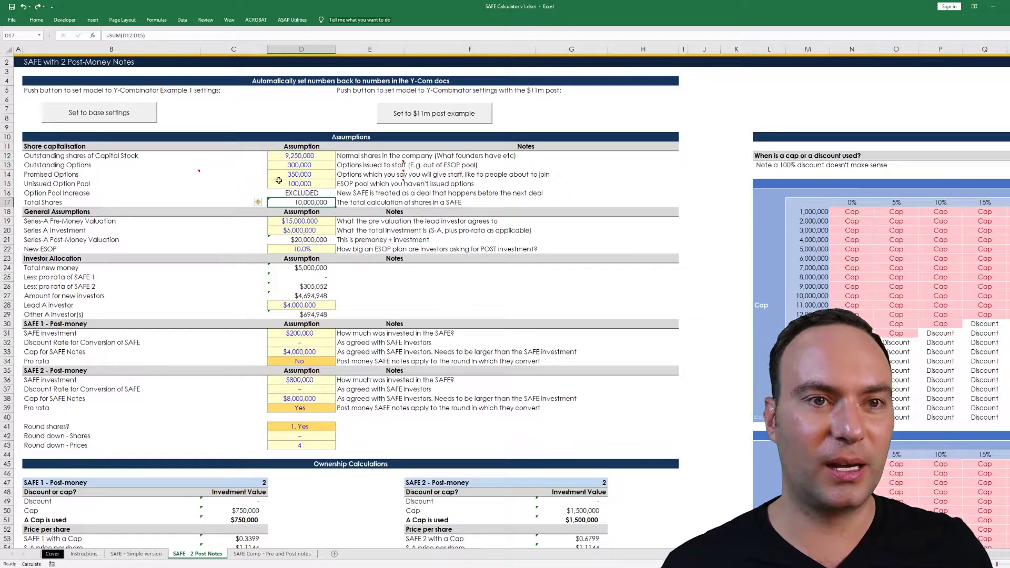
click(298, 155)
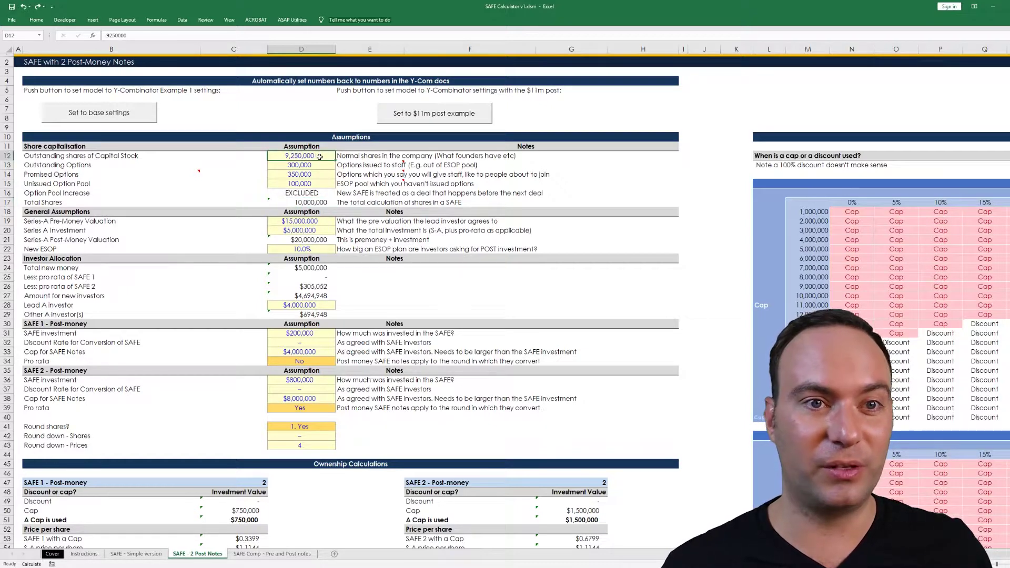
key(Down)
key(Right)
key(Left)
key(Right)
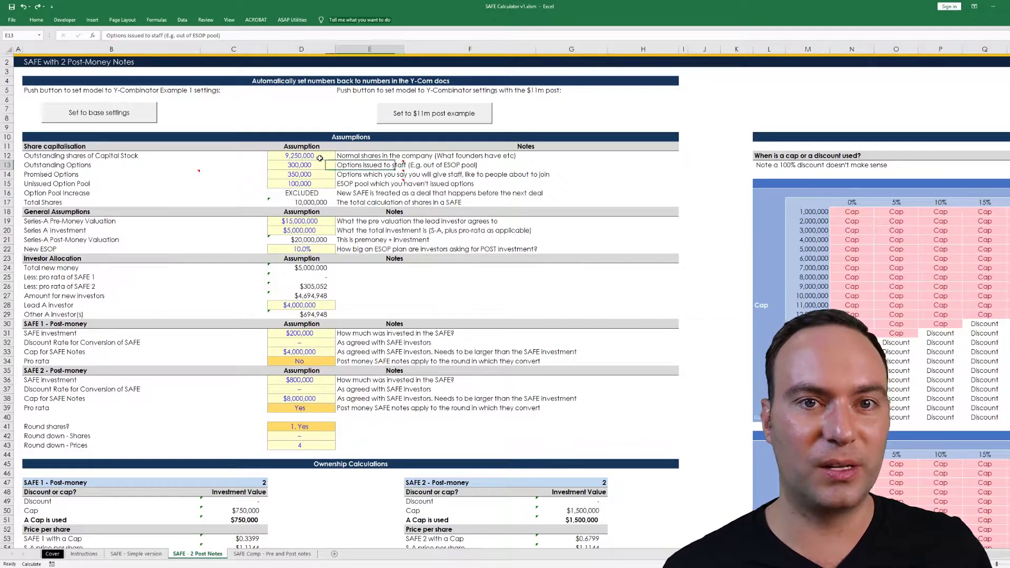
key(Left)
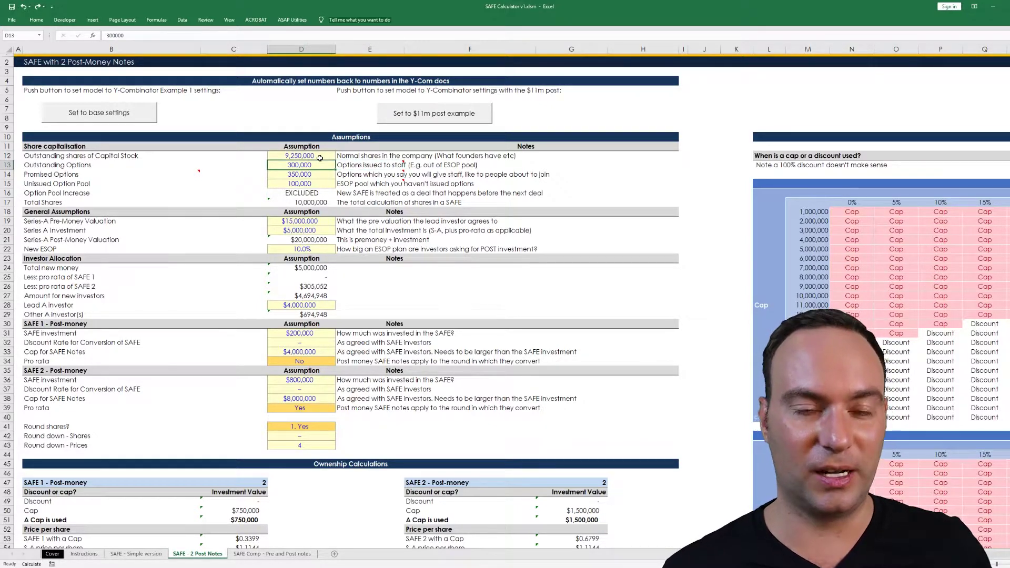
key(Down)
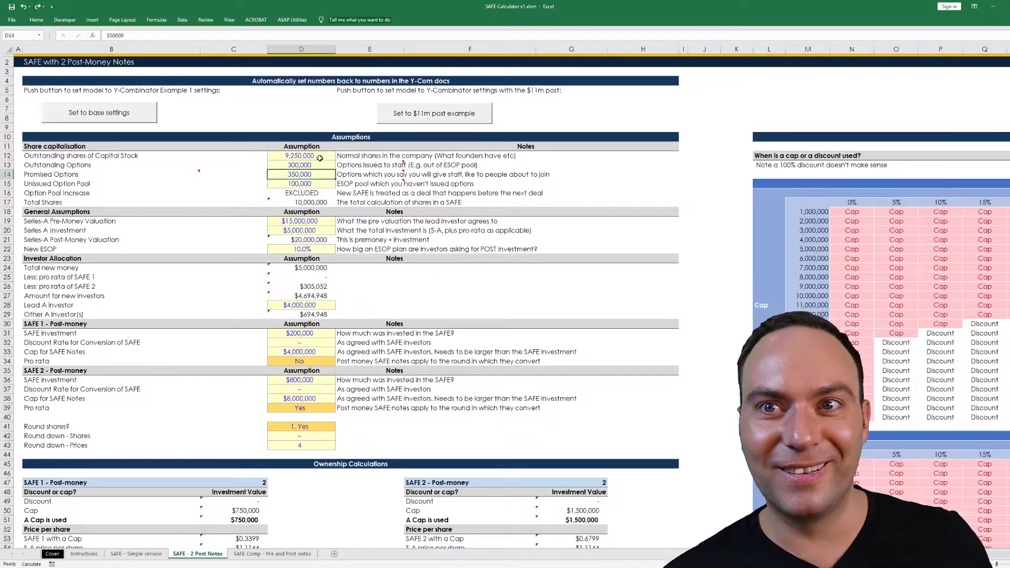
key(Down)
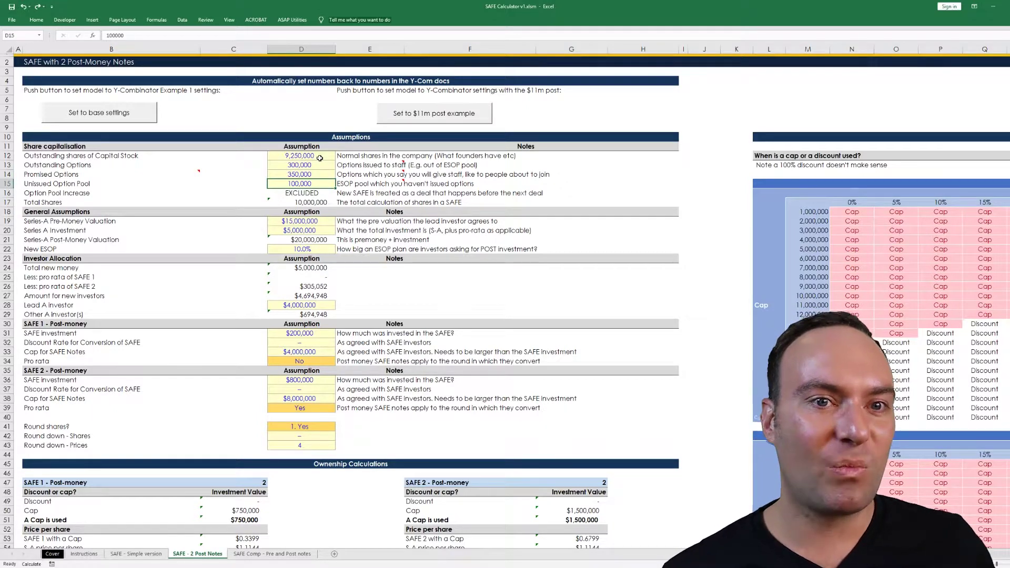
Step: Examine the unissued option pool, the excluded option pool increase with its note, and the total shares formula in the share capitalisation assumptions
key(Left)
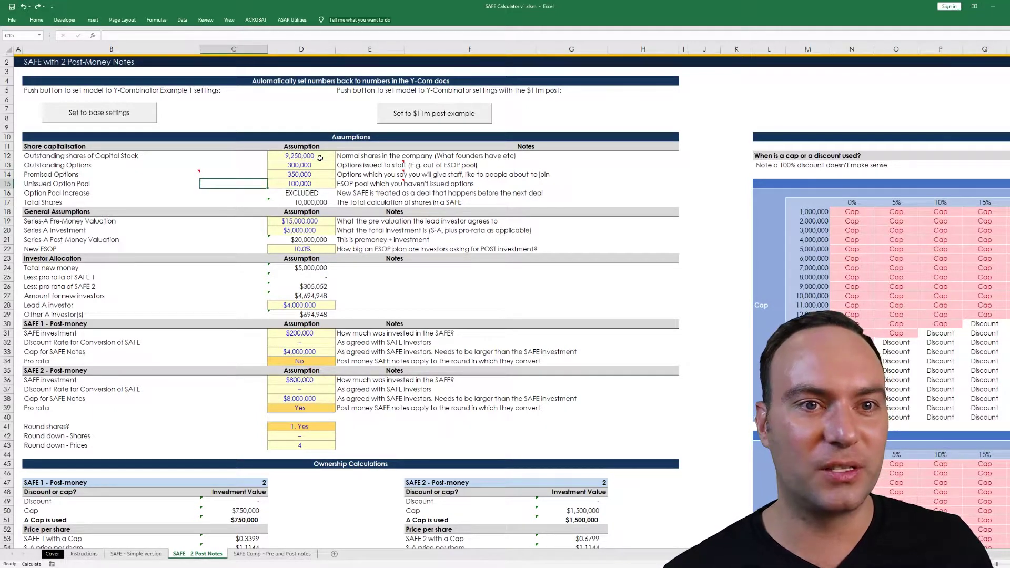
key(Right)
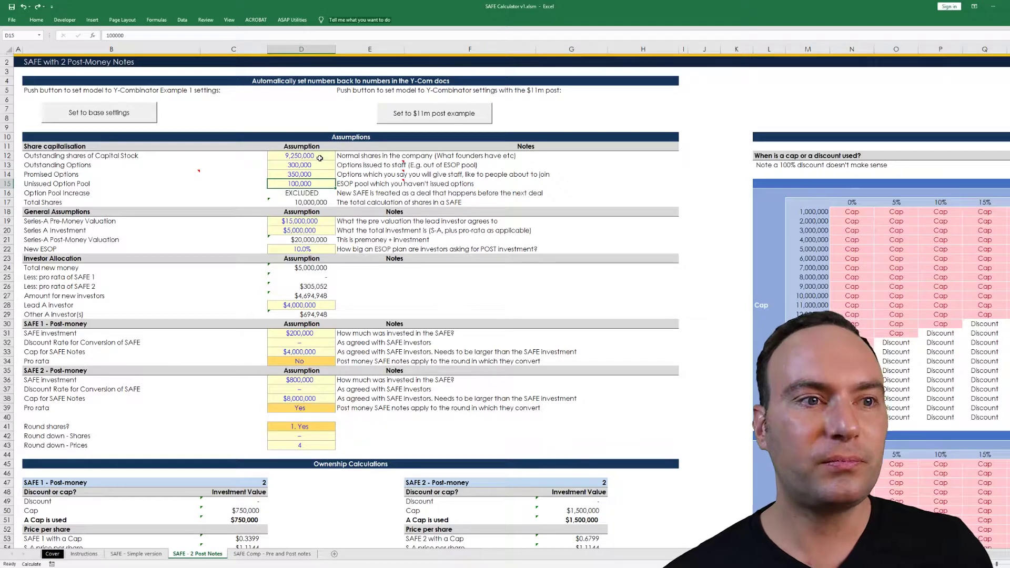
key(Down)
key(Right)
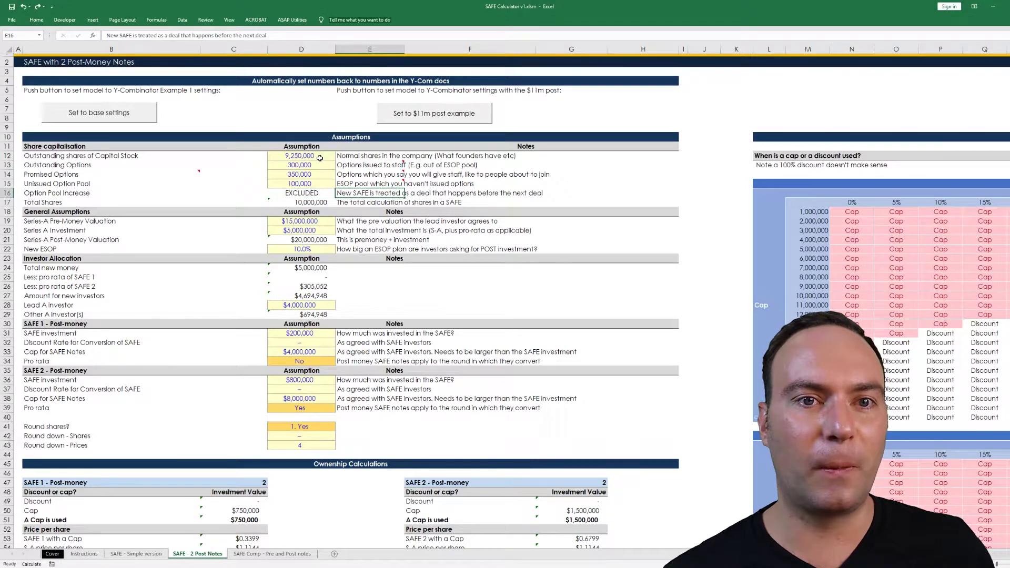
key(Left)
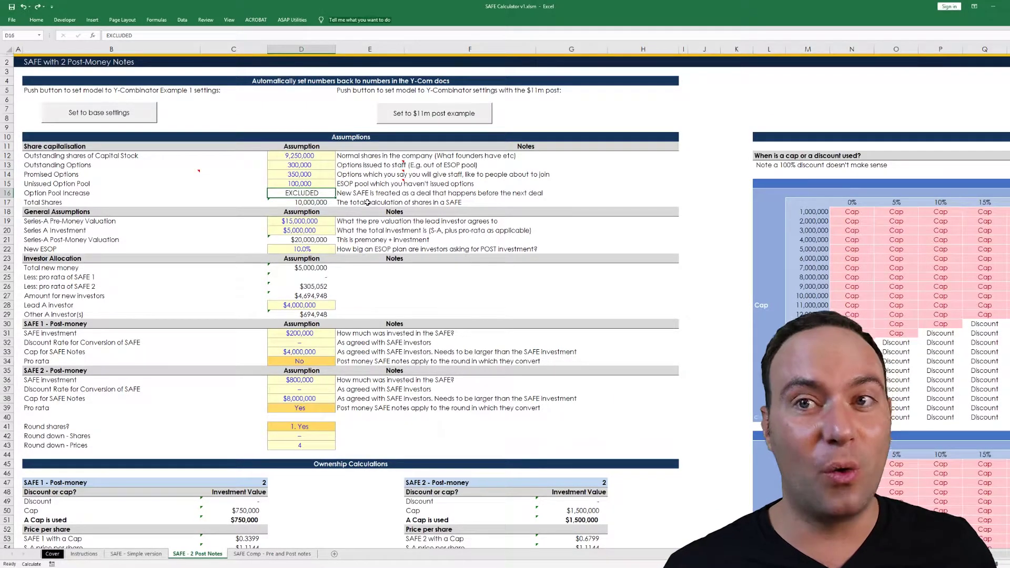
click(342, 195)
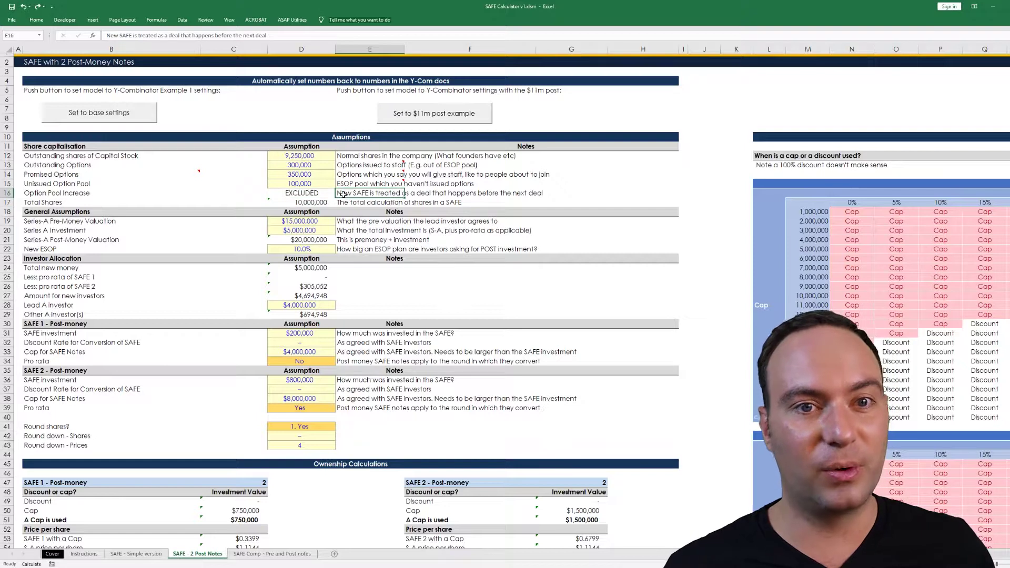
key(Left)
key(Down)
key(Down)
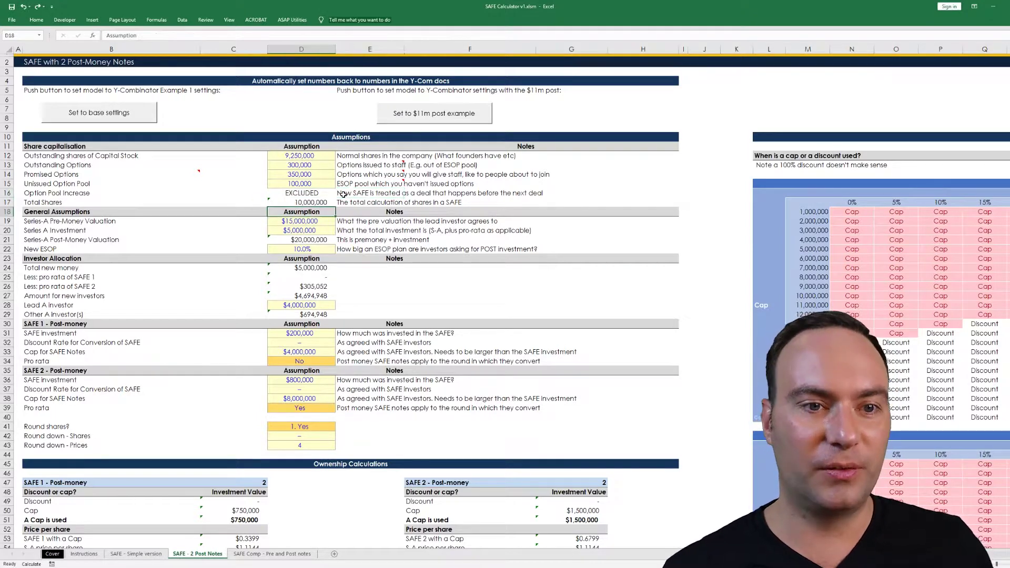
key(Up)
key(F2)
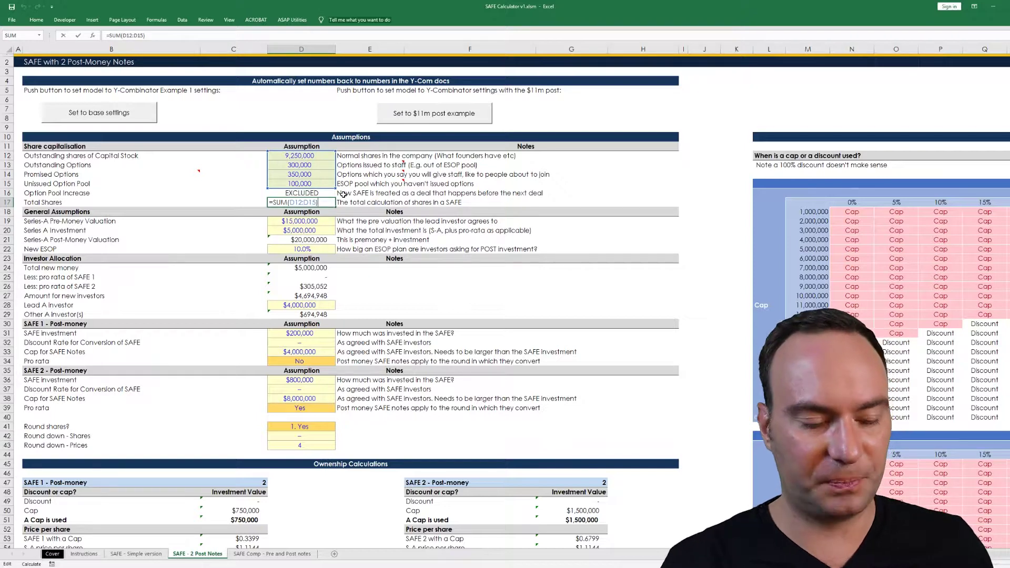
key(Escape)
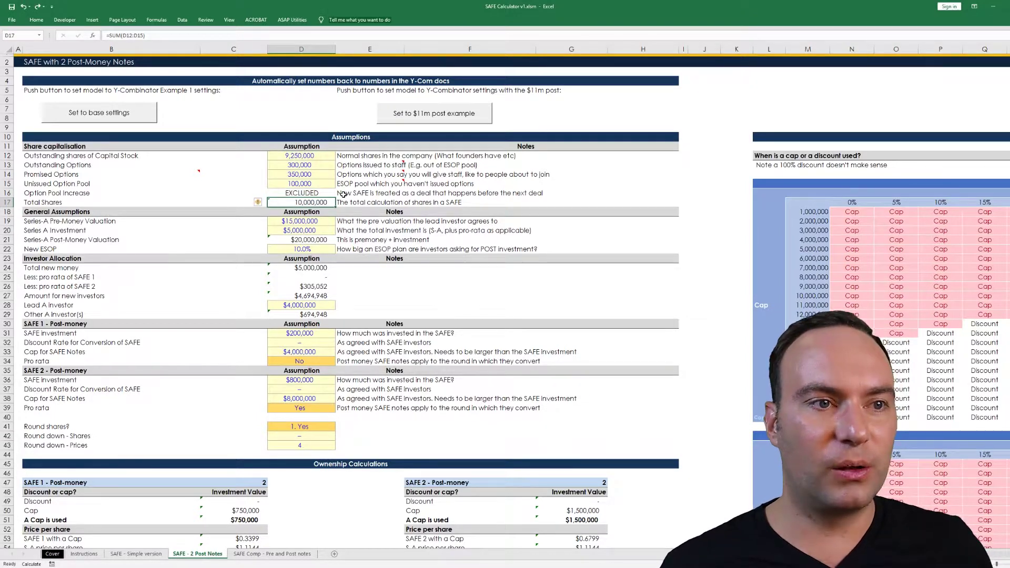
Step: Go through the general assumptions: Series-A pre-money valuation, Series A investment, post-money valuation formula and new ESOP percentage
key(Down)
key(Down)
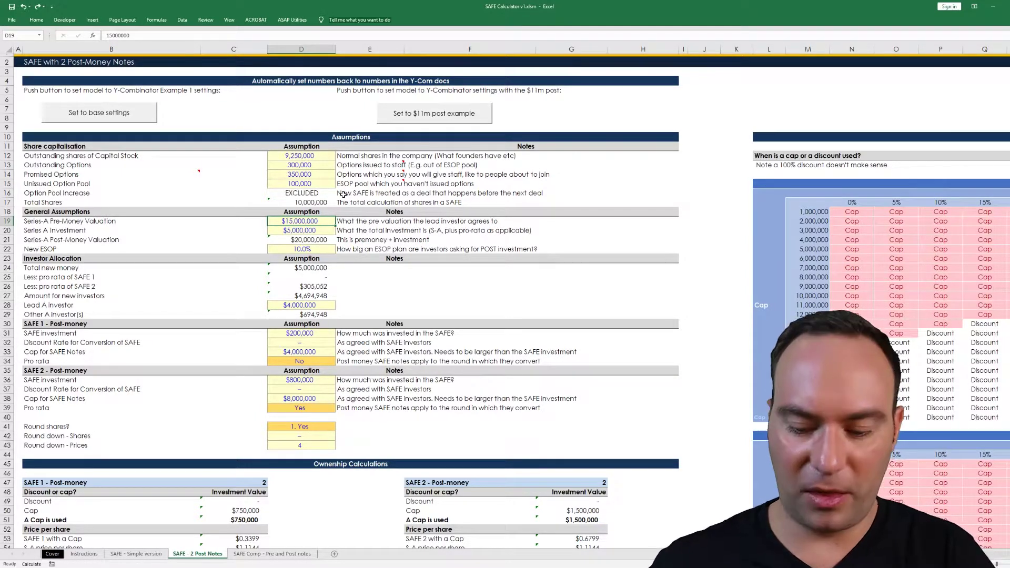
key(Down)
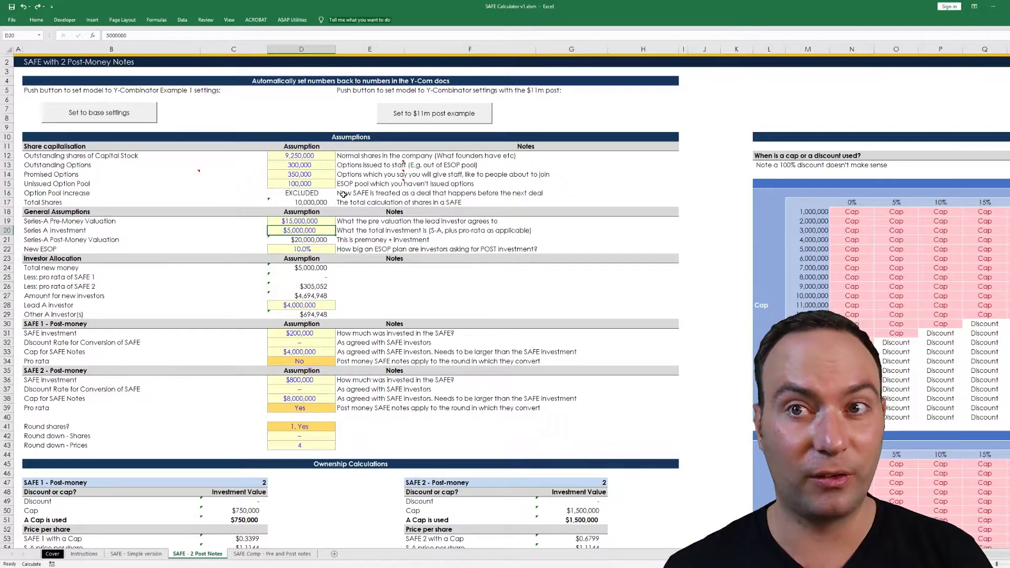
key(Down)
key(alt+equal)
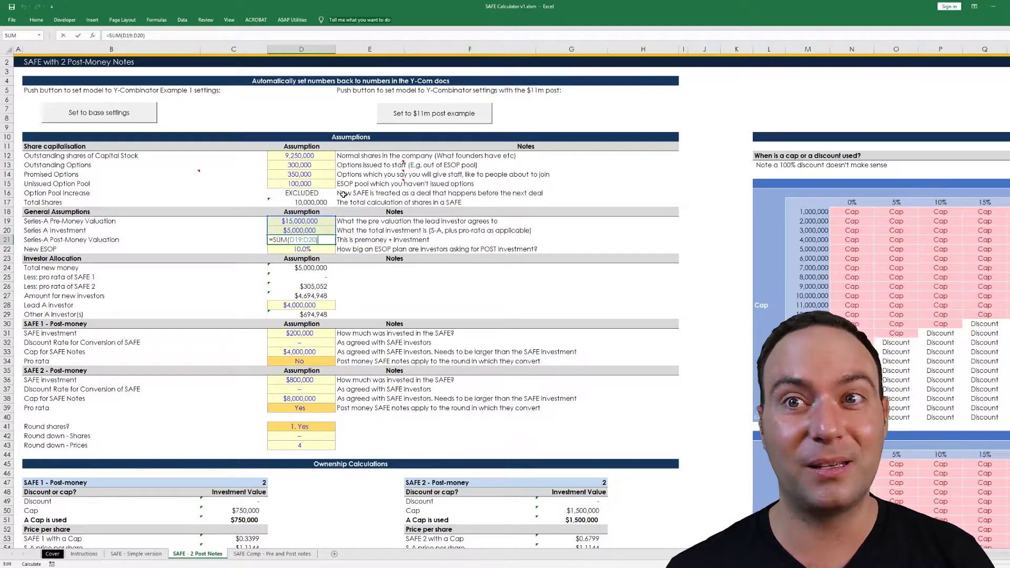
key(ctrl+Return)
key(Down)
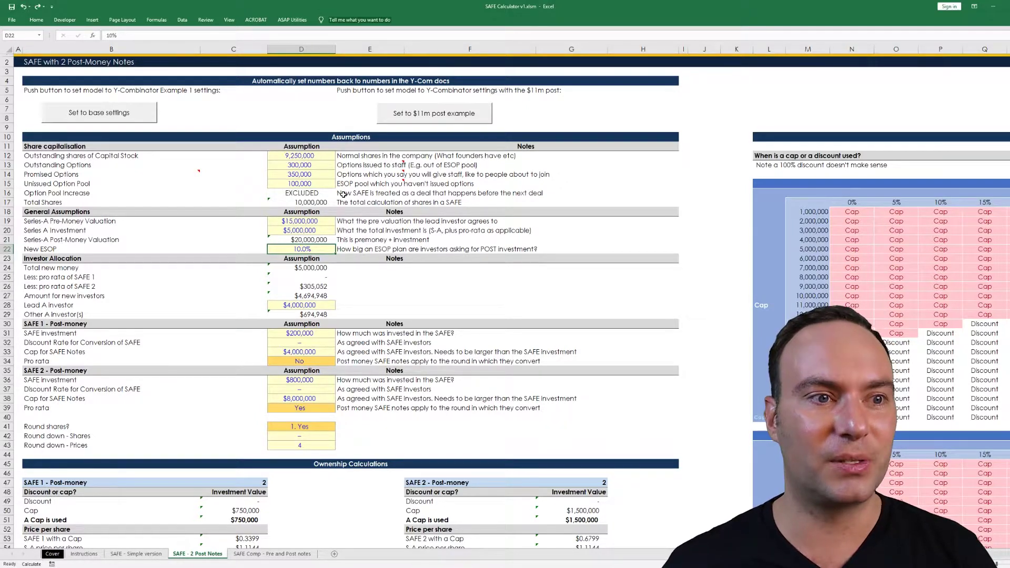
Step: Examine the total new money and both SAFEs' pro rata deductions in the investor allocation, along with their Pro rata settings
click(304, 268)
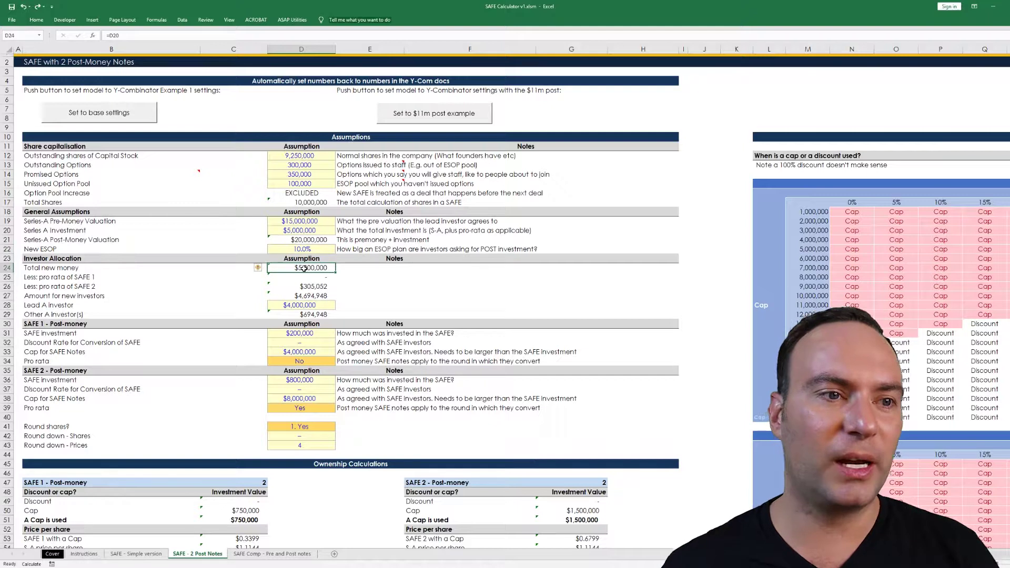
double_click(304, 268)
key(Escape)
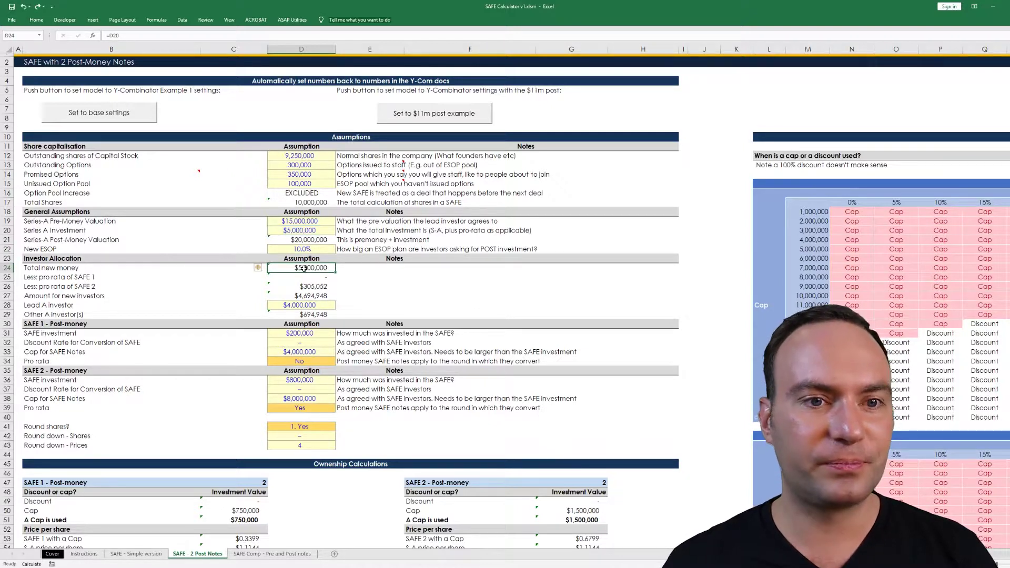
key(Down)
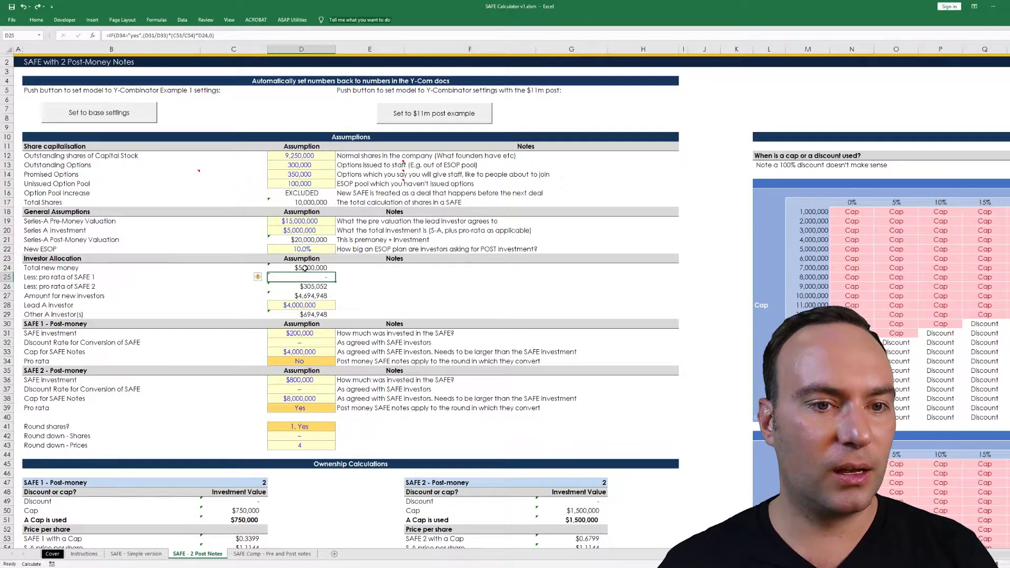
click(298, 360)
click(297, 409)
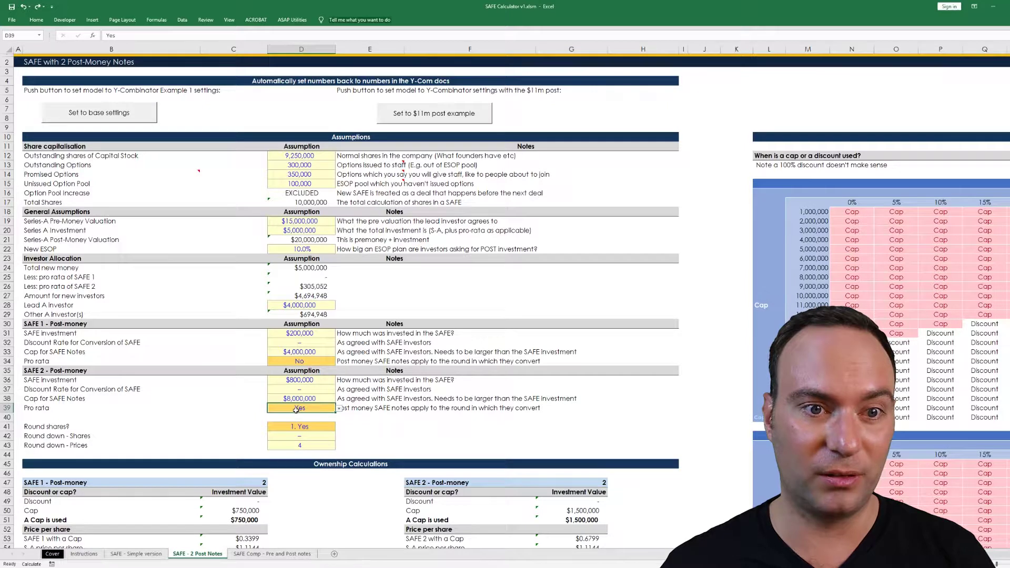
click(309, 277)
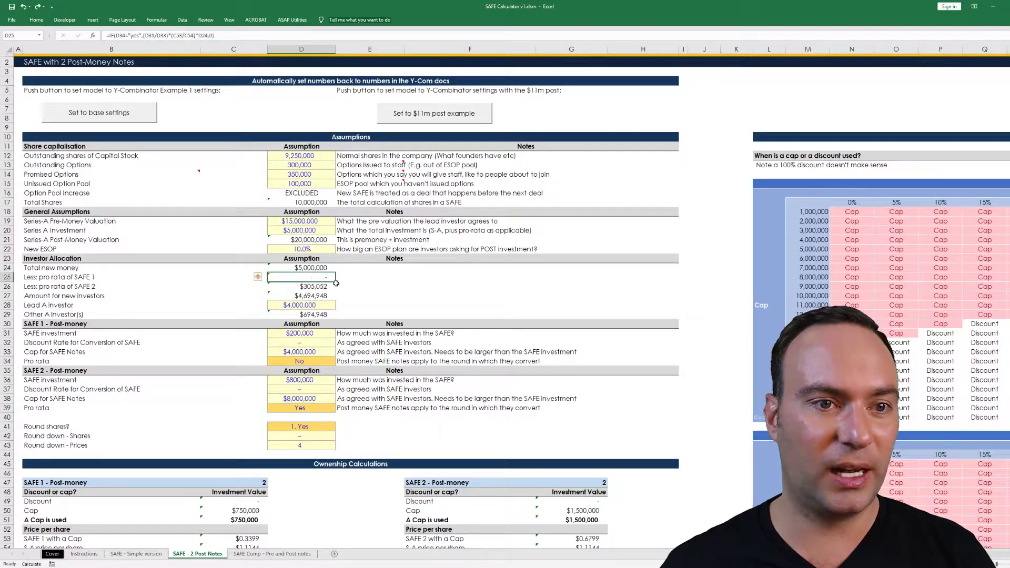
key(Left)
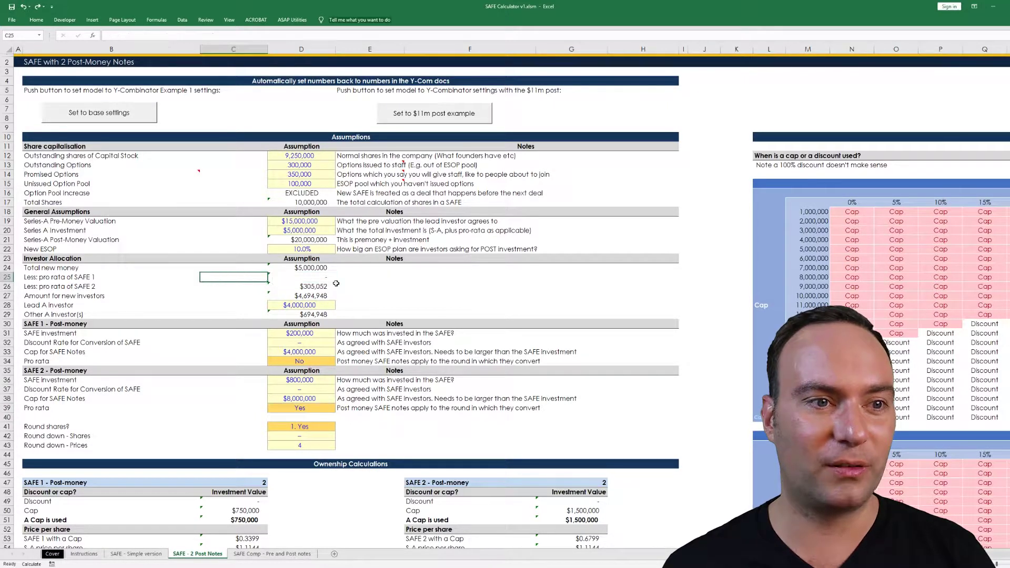
key(Right)
key(Down)
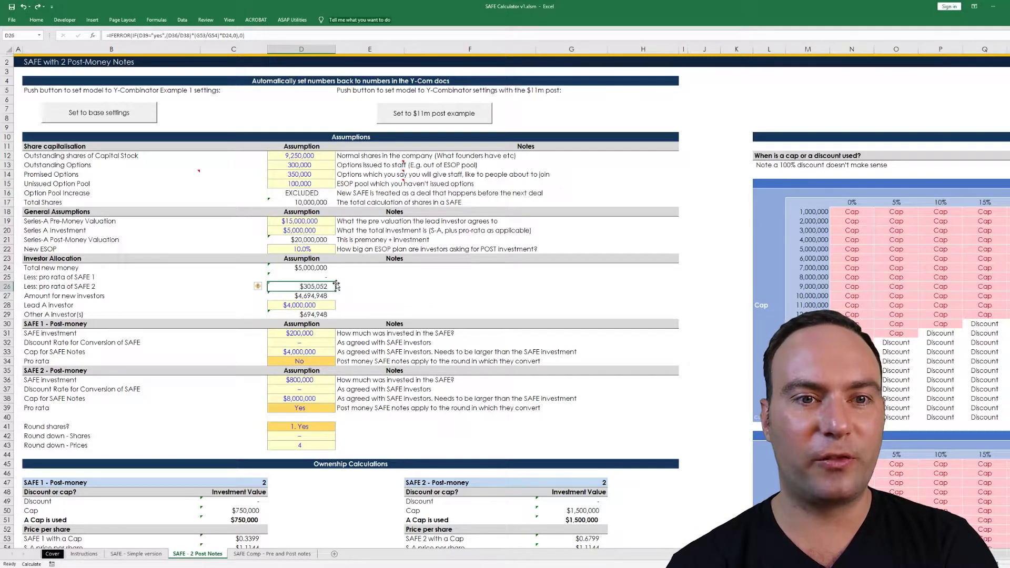
Step: Try overwriting the SAFE 2 pro rata amount with 11 and undo the entry
text(11)
key(Return)
key(ctrl+z)
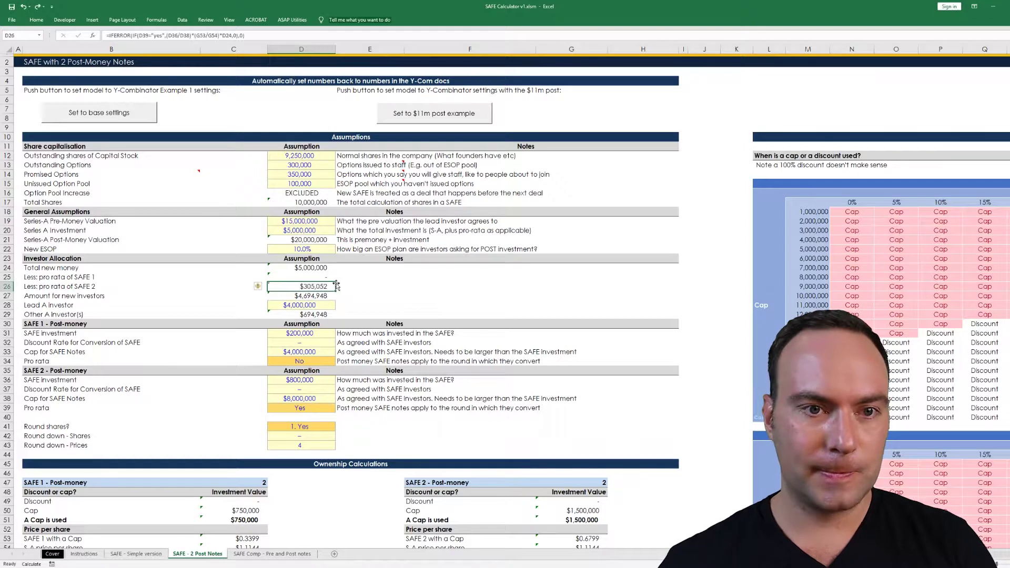
Step: Inspect the formula for the amount left for new investors and its split between the lead and other A investors
key(Down)
key(F2)
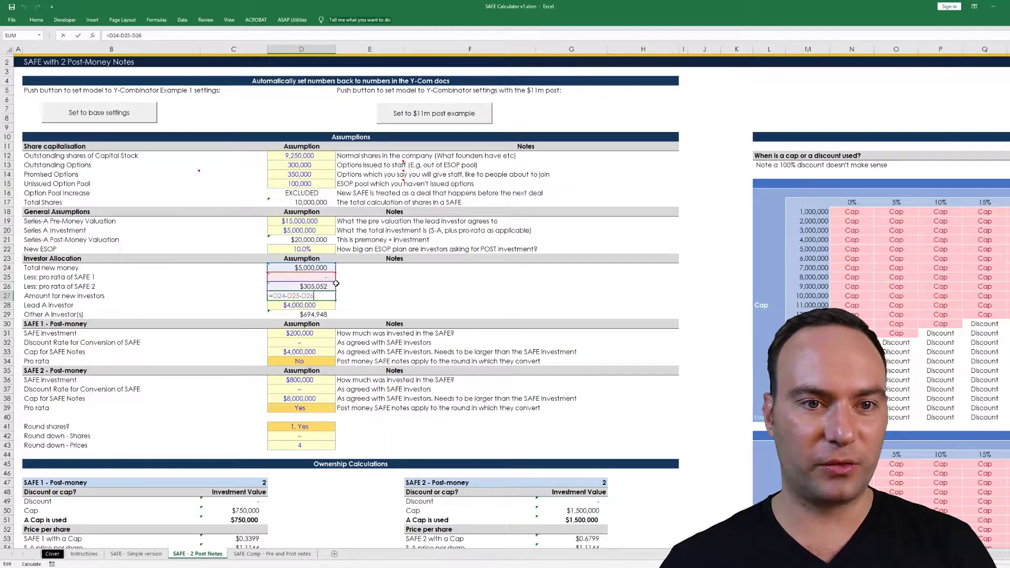
key(Escape)
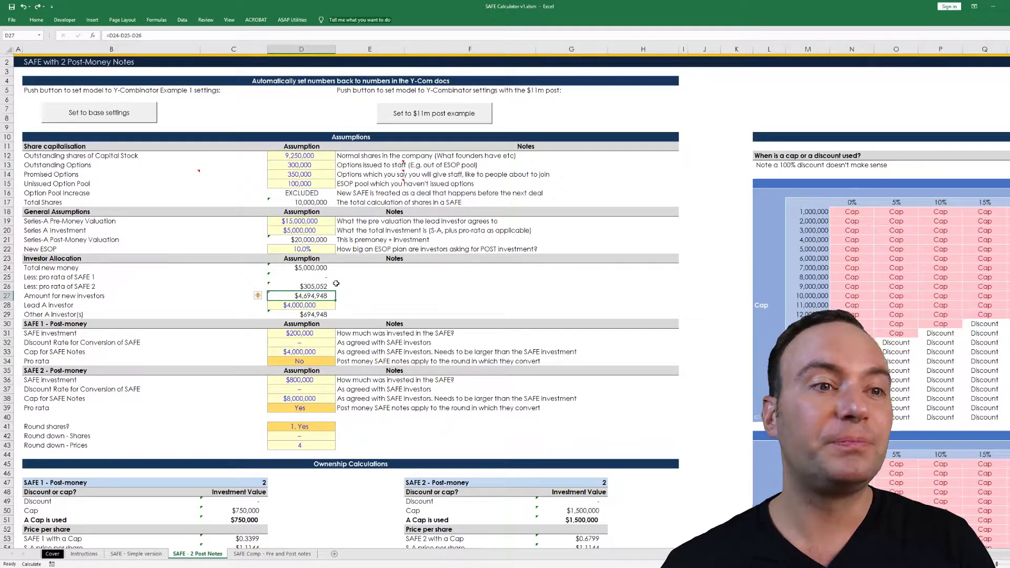
key(Down)
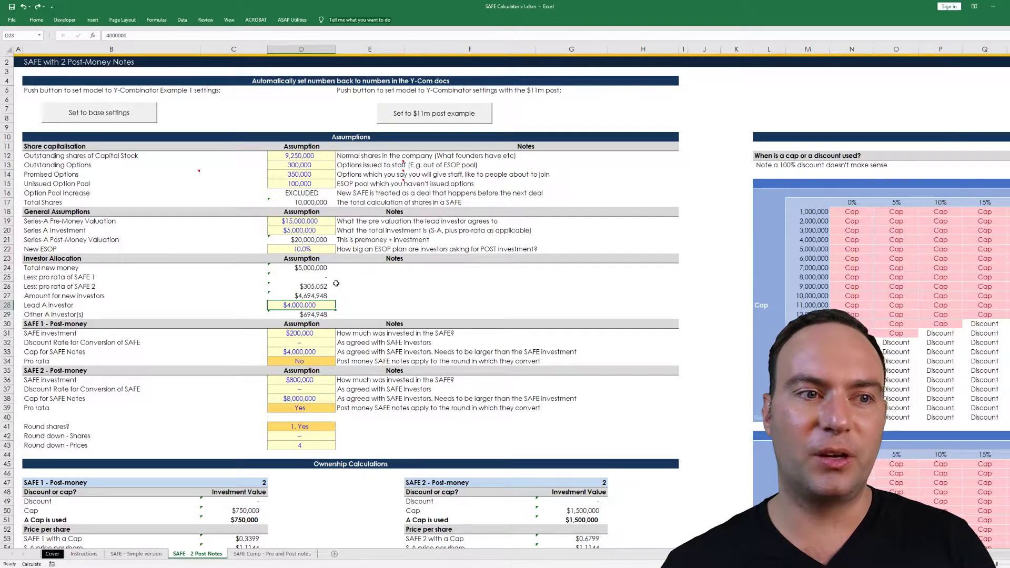
key(Down)
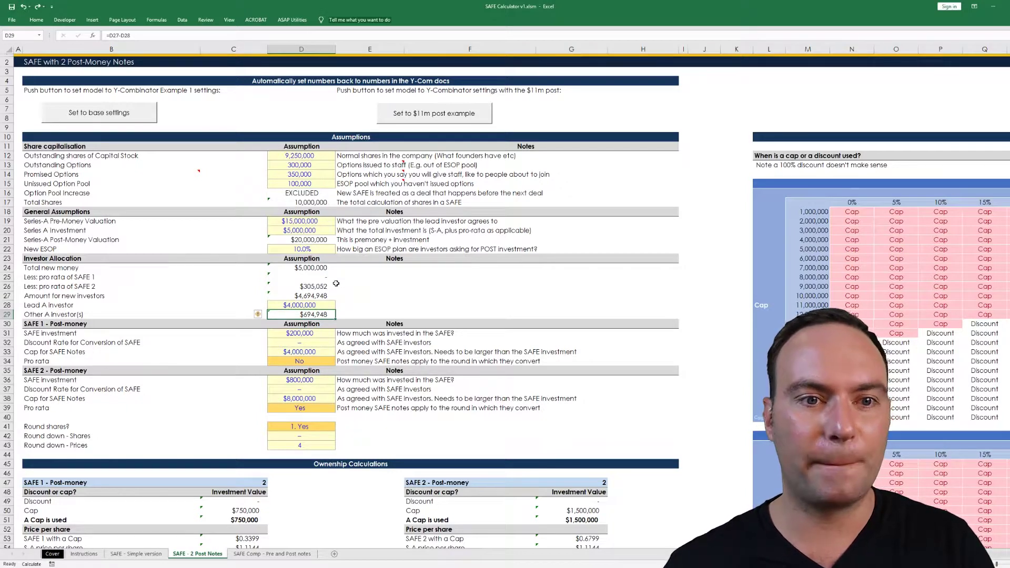
Step: Review the SAFE 1 investment and try a 50% conversion discount on it, undoing and redoing the entry to compare the ownership calculations
key(Down)
key(Down)
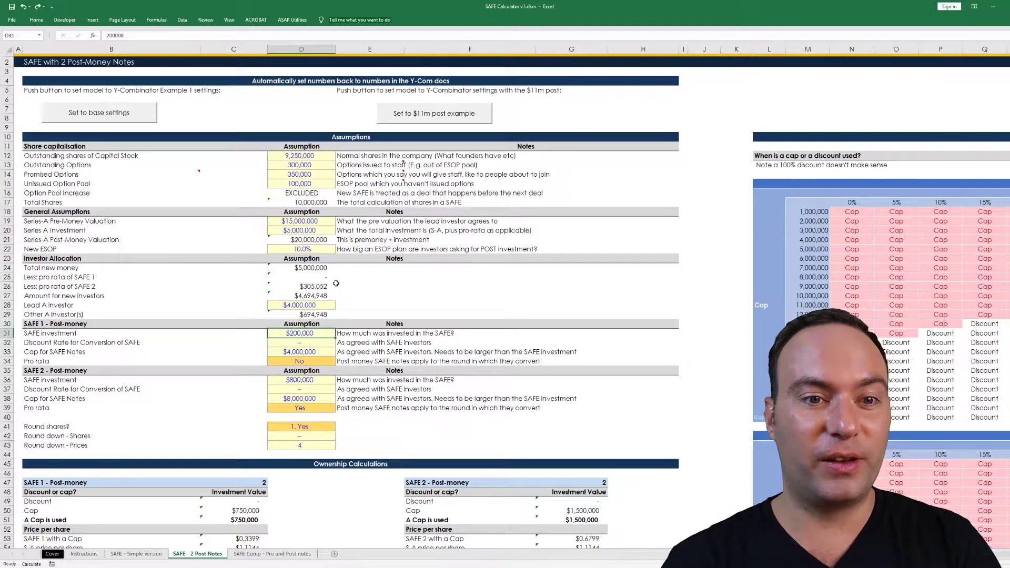
key(Down)
key(Down)
key(Up)
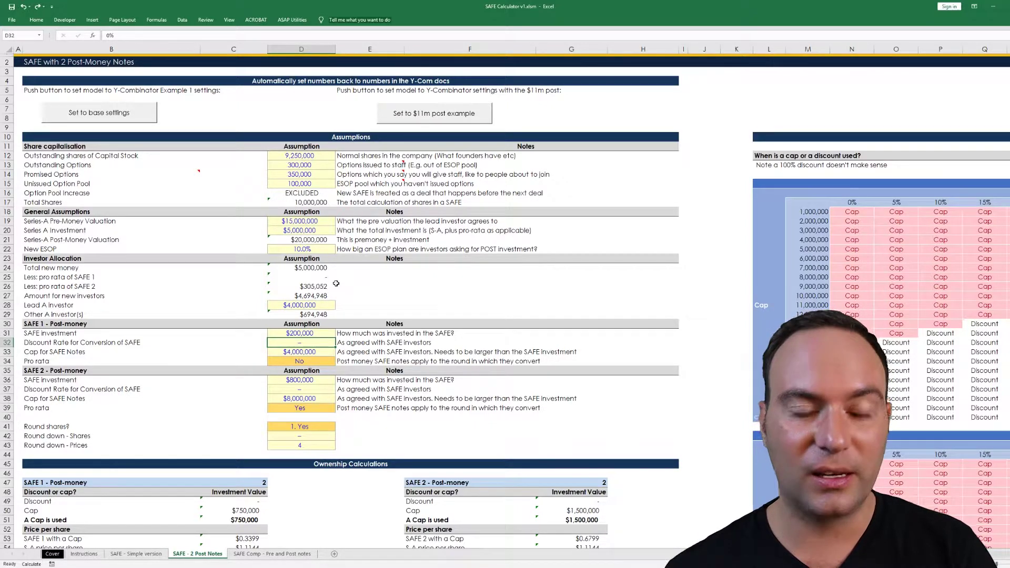
text(50%)
key(Return)
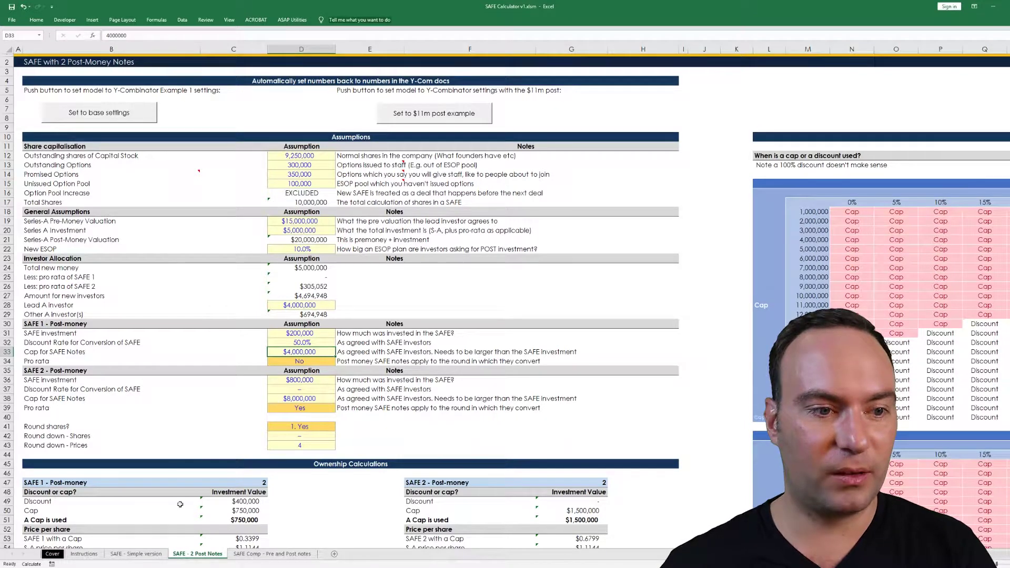
key(Up)
key(ctrl+z)
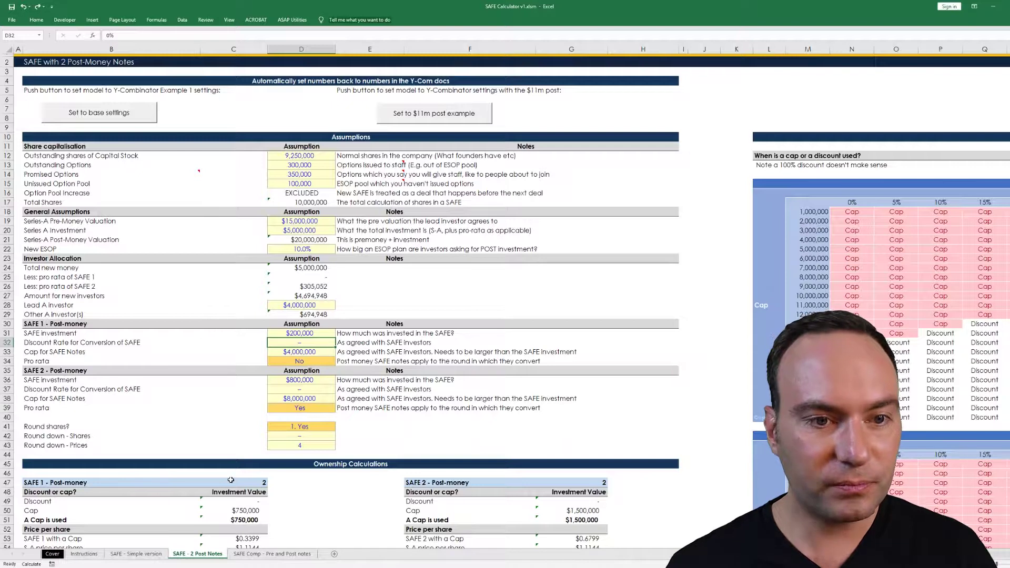
key(ctrl+y)
key(ctrl+z)
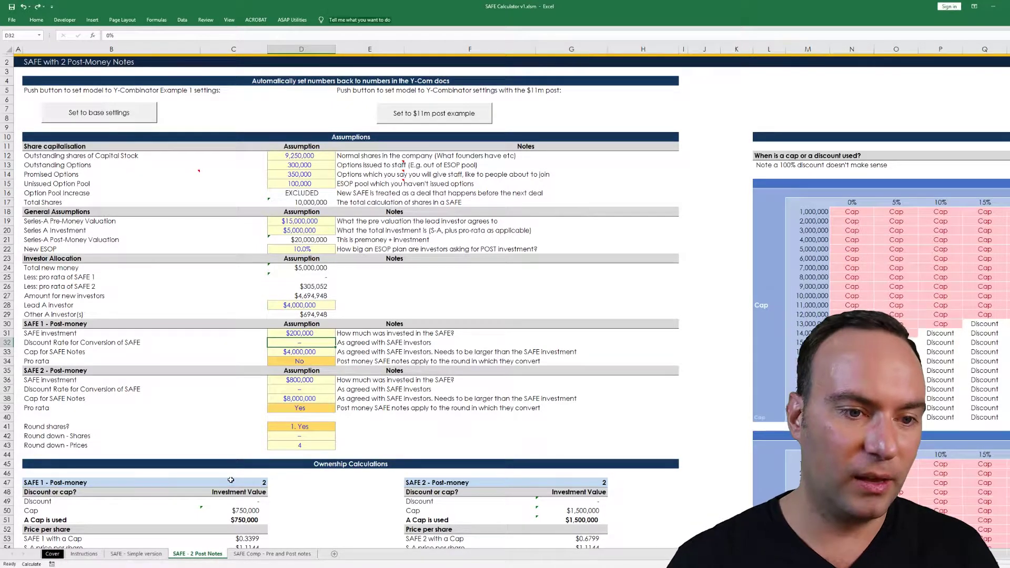
key(ctrl+y)
key(ctrl+z)
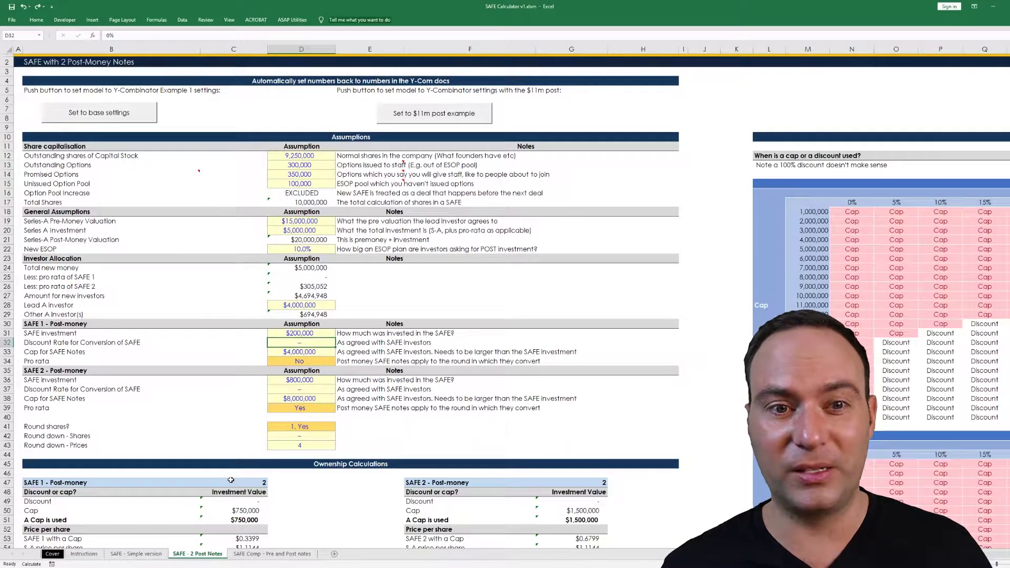
key(Left)
key(Right)
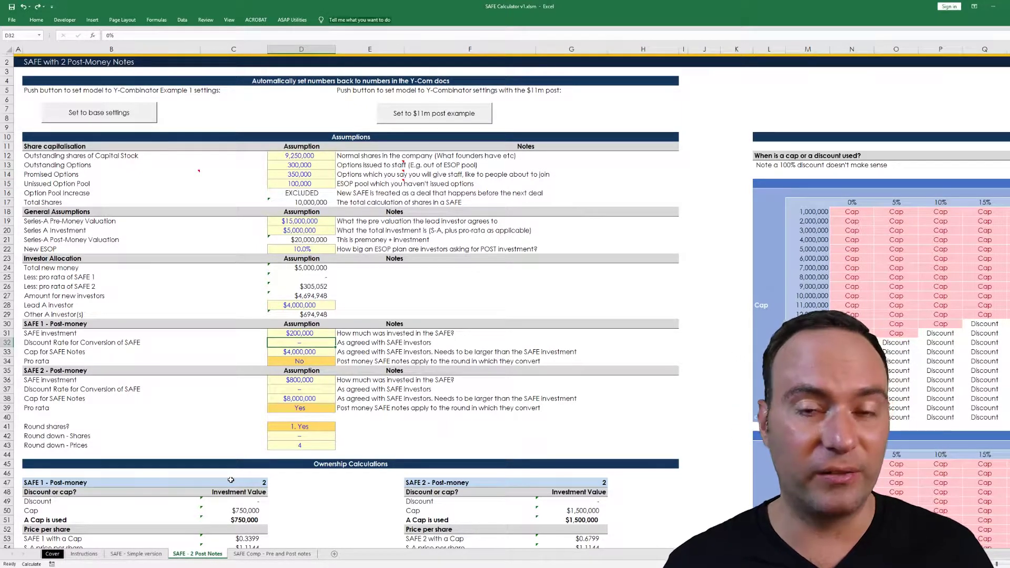
Step: Set the SAFE 1 Pro rata option to Yes
key(Down)
key(Down)
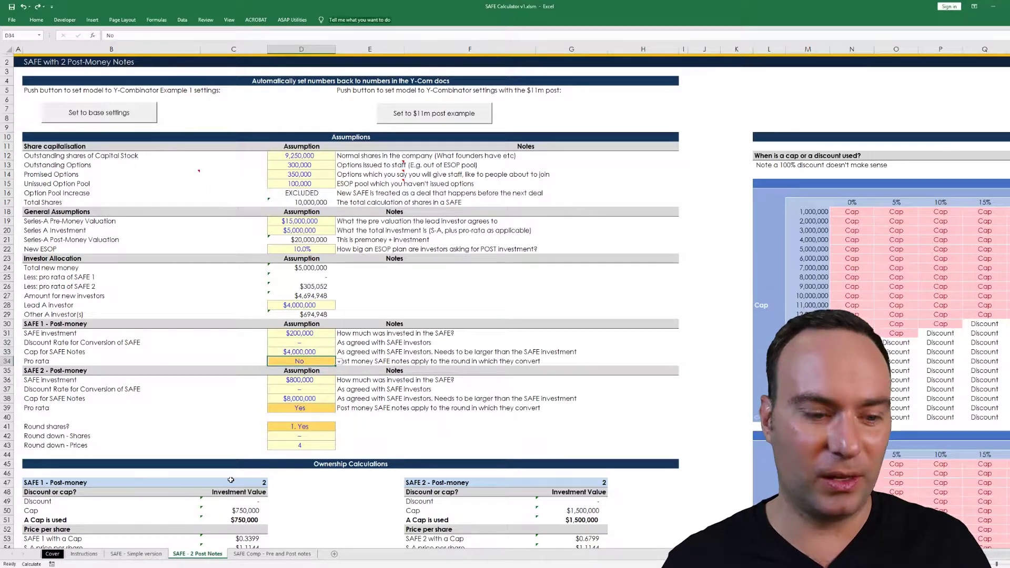
key(alt+Down)
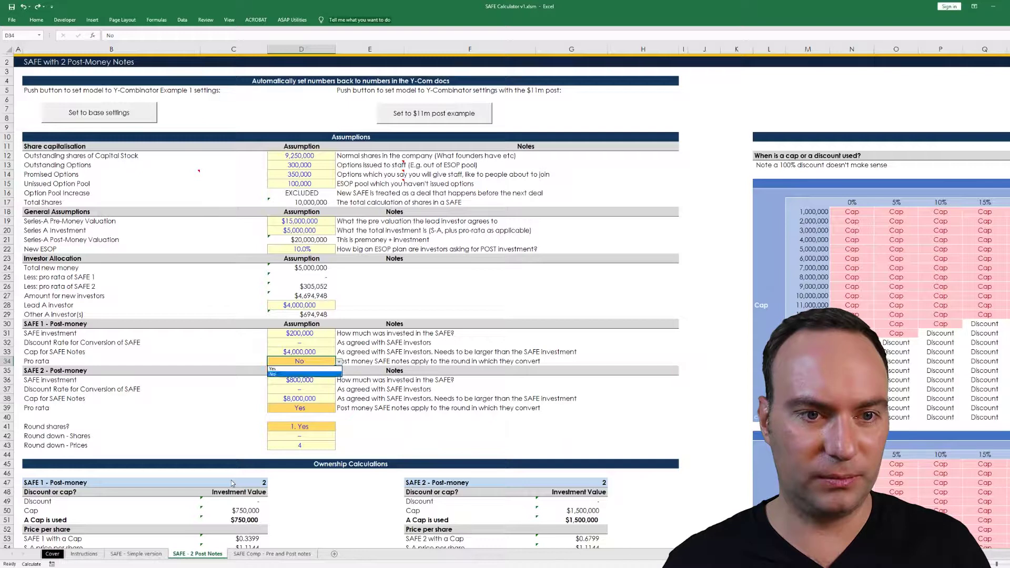
key(Return)
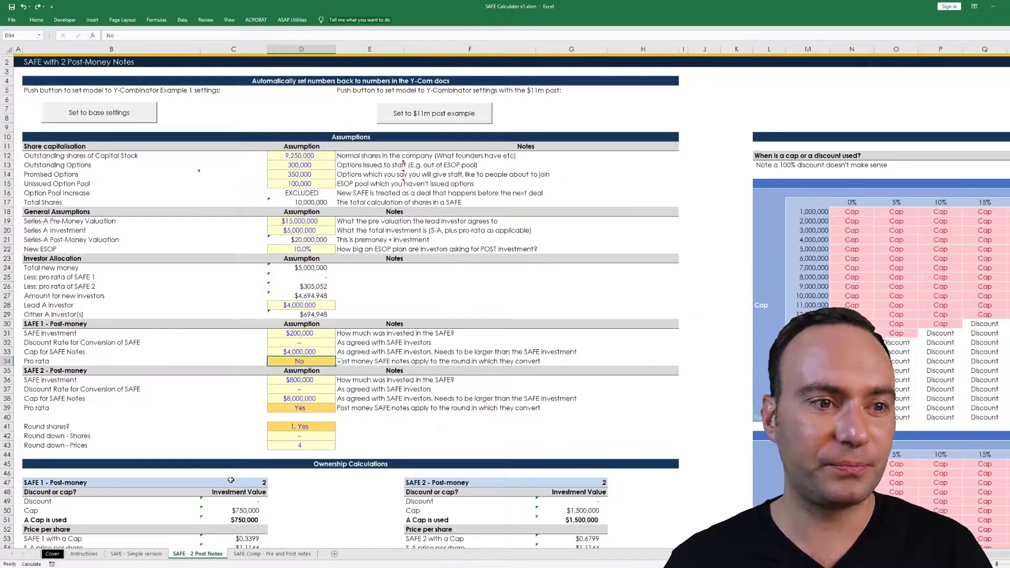
key(alt+Down)
key(Up)
key(Return)
Step: Check the pro rata of SAFE 1 amount in the investor allocation
key(Up)
key(Up)
key(Up)
key(Up)
key(Up)
key(Up)
key(Up)
key(Up)
key(Up)
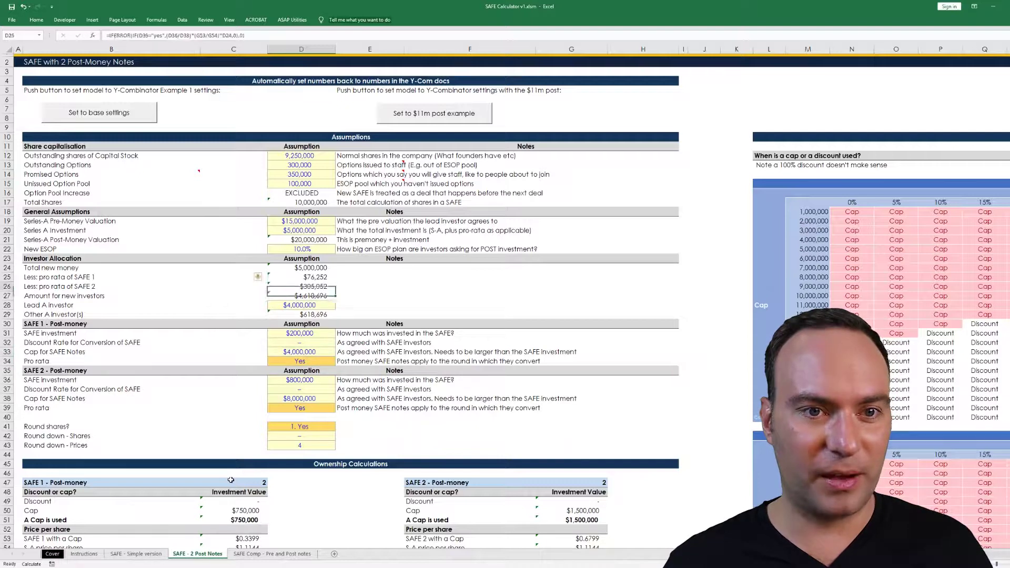
Step: Undo the last change to the SAFE 1 Pro rata option and go back to the SAFE 1 investment
key(ctrl+z)
key(Down)
key(Down)
key(Down)
key(Down)
key(Down)
key(Down)
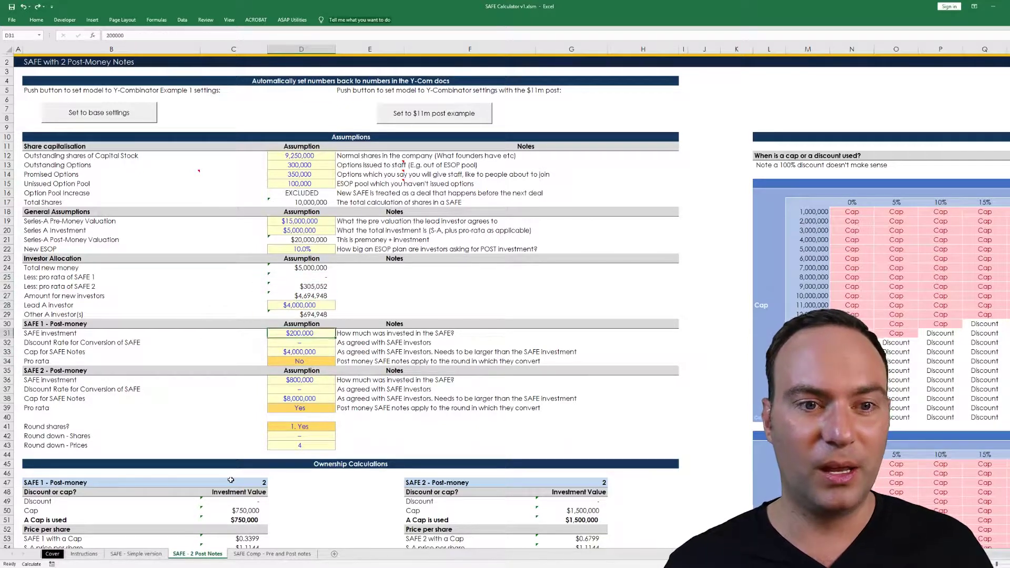
Step: Review the SAFE 2 investment, conversion discount rate, cap and available Pro rata options without changing them
key(Down)
key(Down)
key(Down)
key(Down)
key(Down)
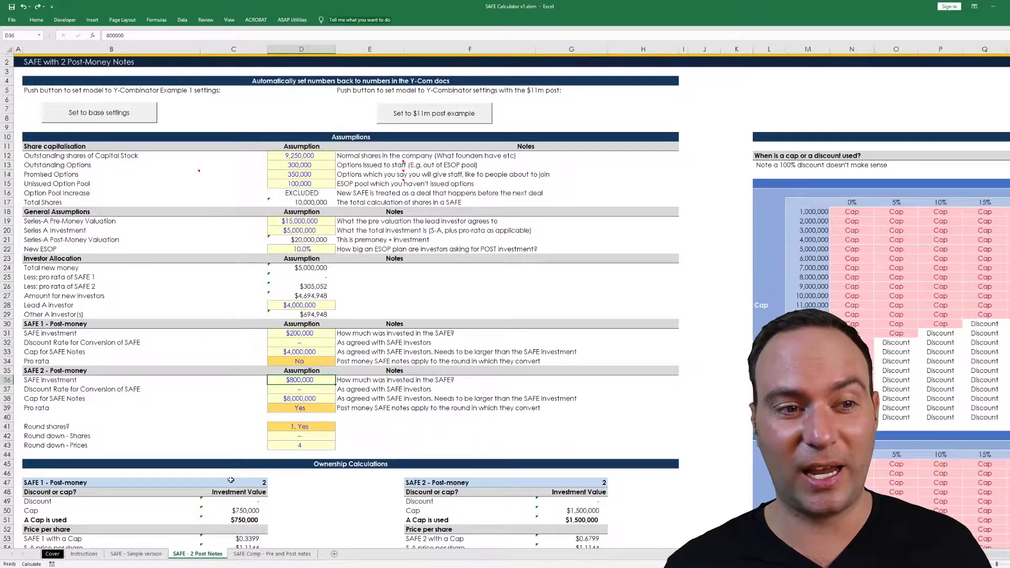
key(Down)
key(Down)
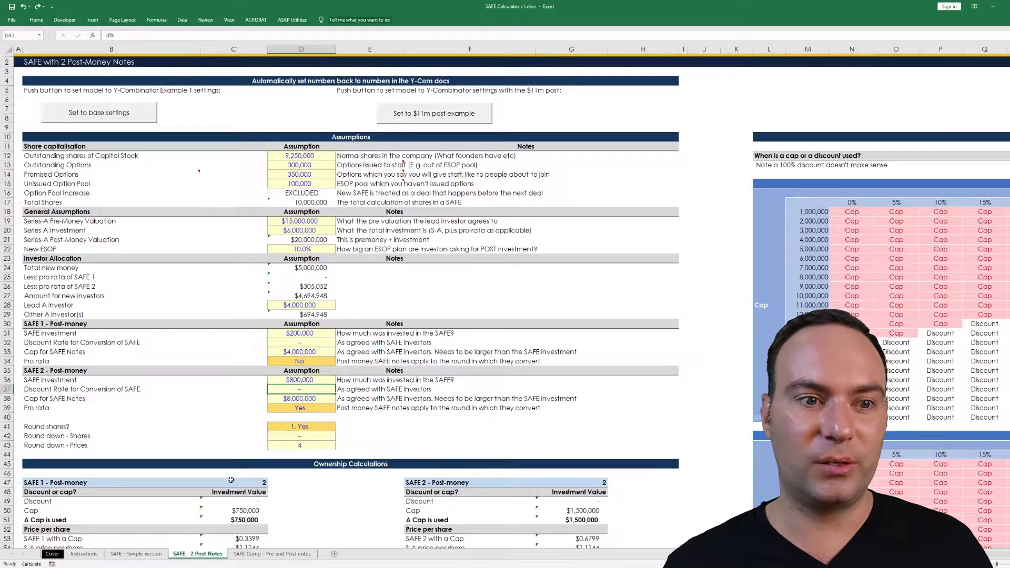
key(Down)
key(alt+Down)
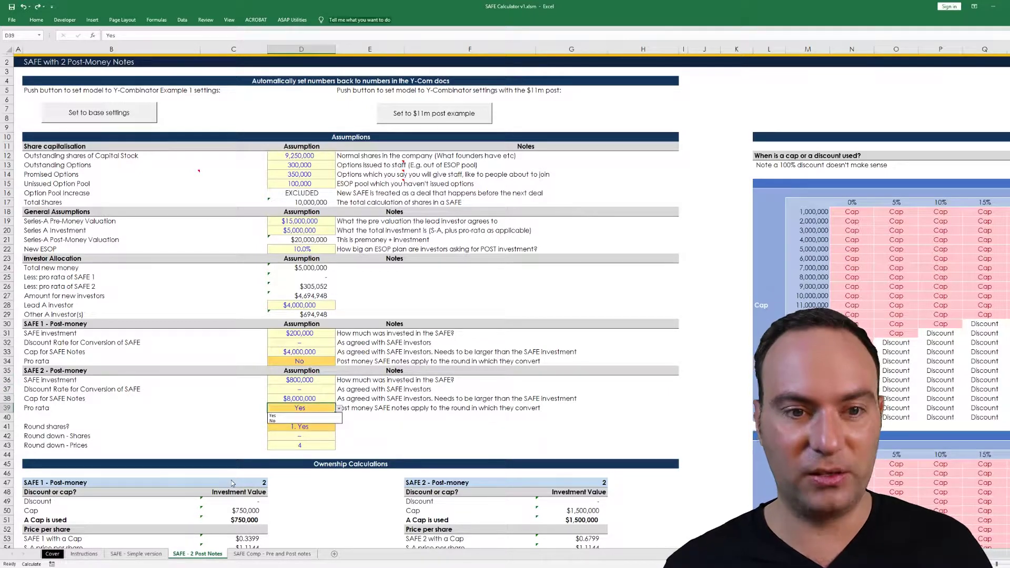
text(#)
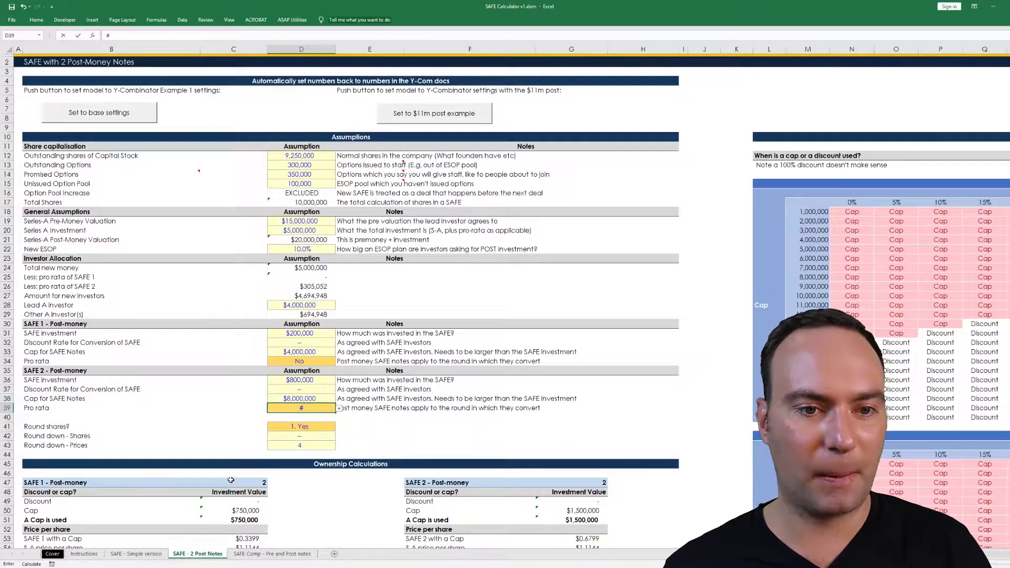
key(Escape)
Step: Review the share rounding option and the round-down settings for shares and prices
key(Down)
key(Down)
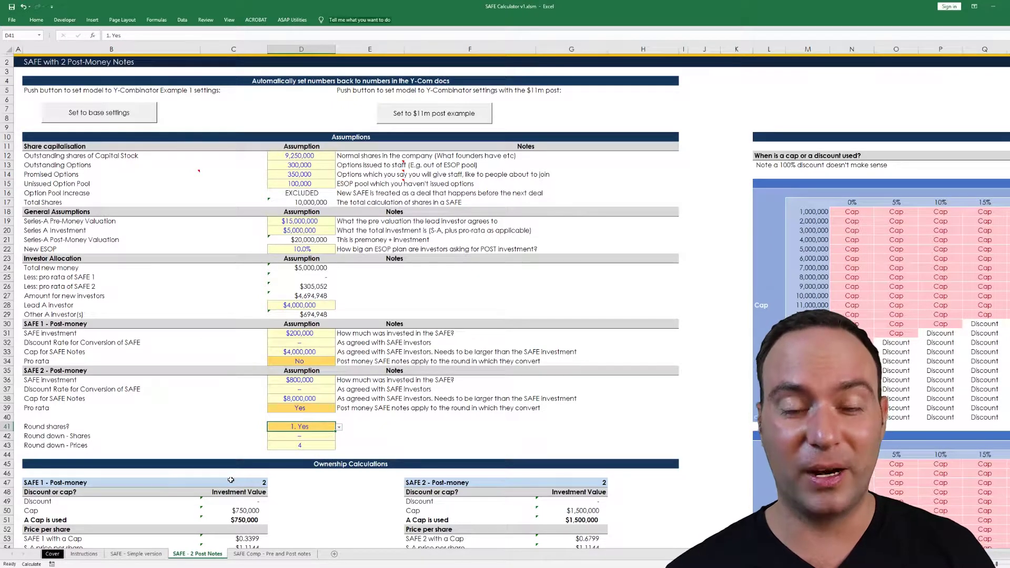
key(Down)
key(Down)
key(Up)
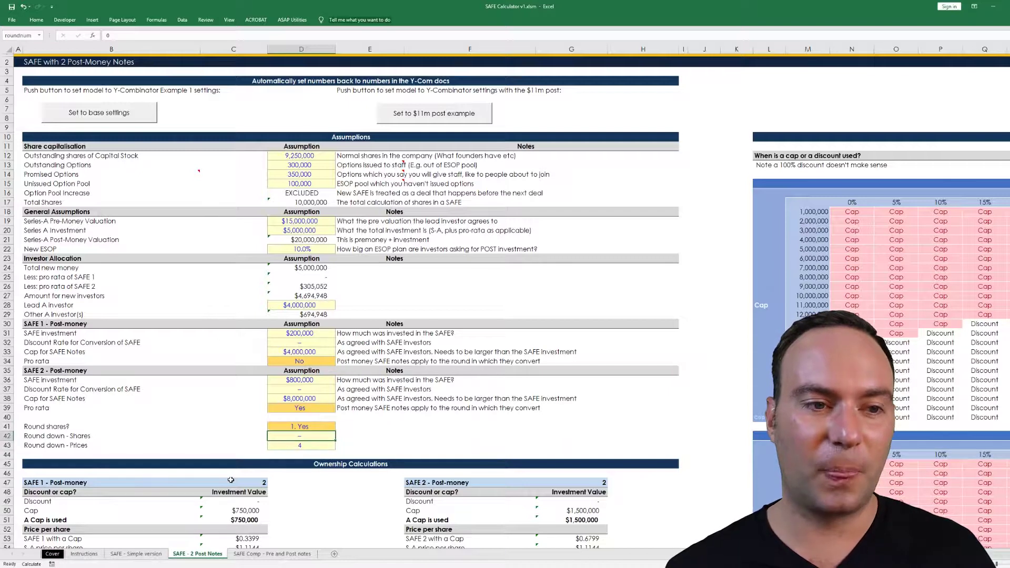
key(Left)
key(Left)
key(Left)
key(Right)
key(Right)
key(Right)
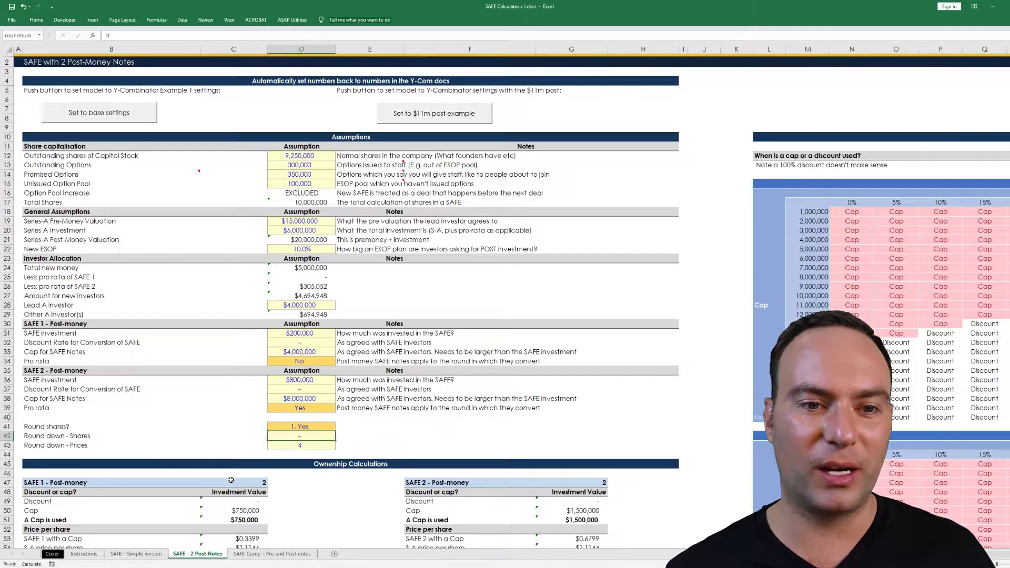
key(Down)
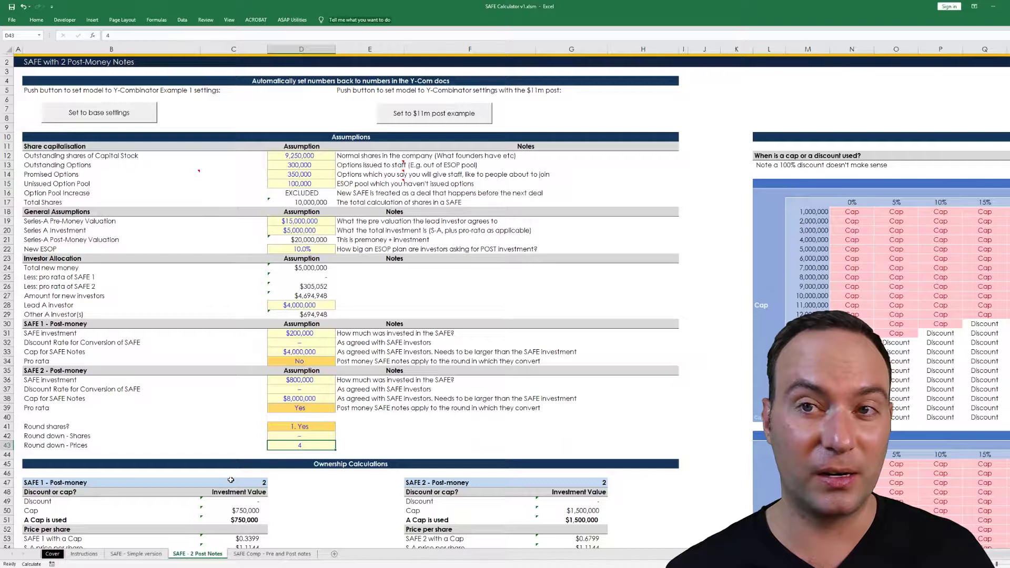
key(Left)
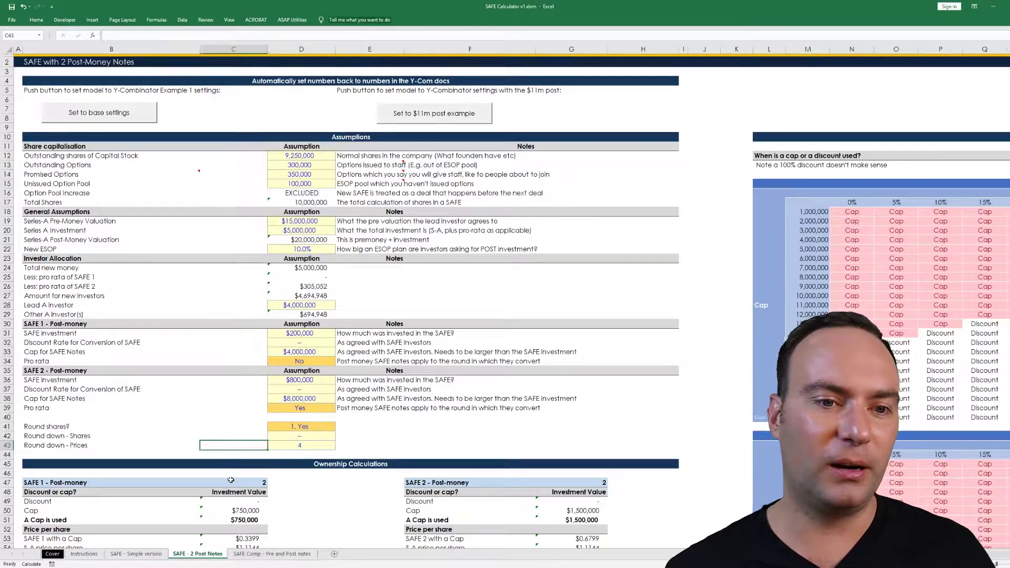
key(Right)
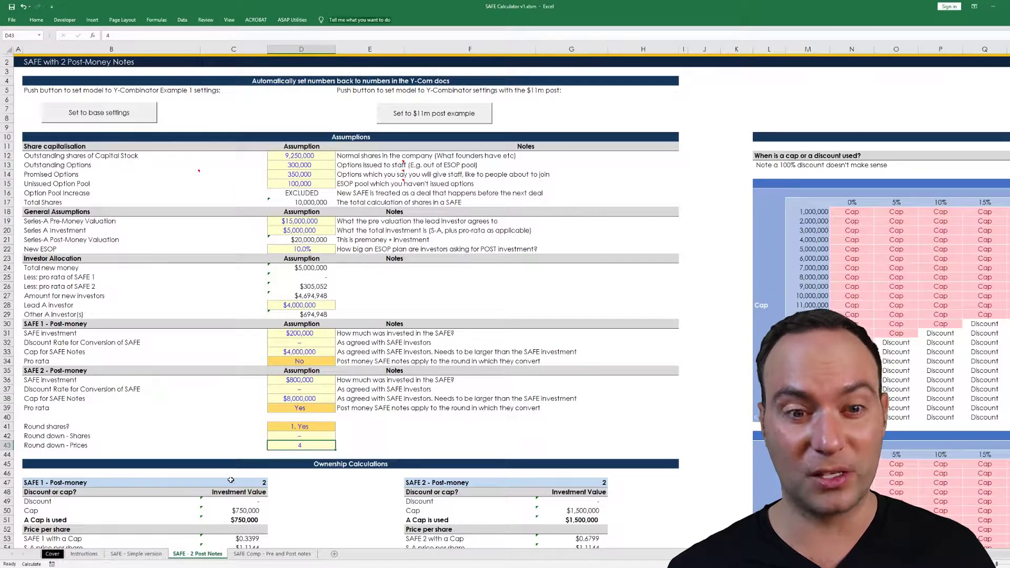
Step: Skim the ownership calculations, cap tables, term summary and acquisition sections, and return to the assumptions
scroll(226, 480, down, 4)
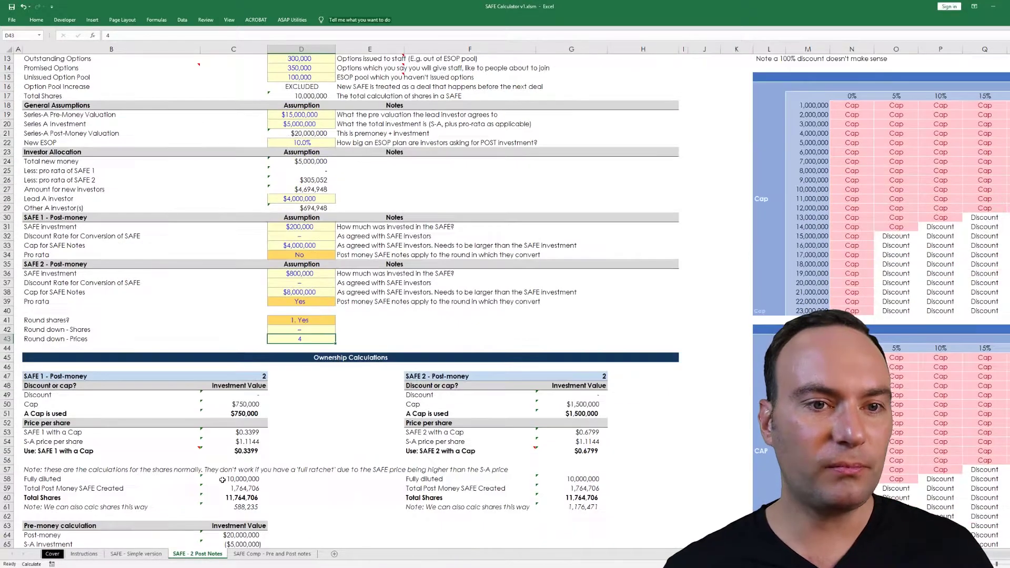
scroll(222, 479, down, 3)
scroll(222, 479, up, 7)
scroll(222, 480, down, 20)
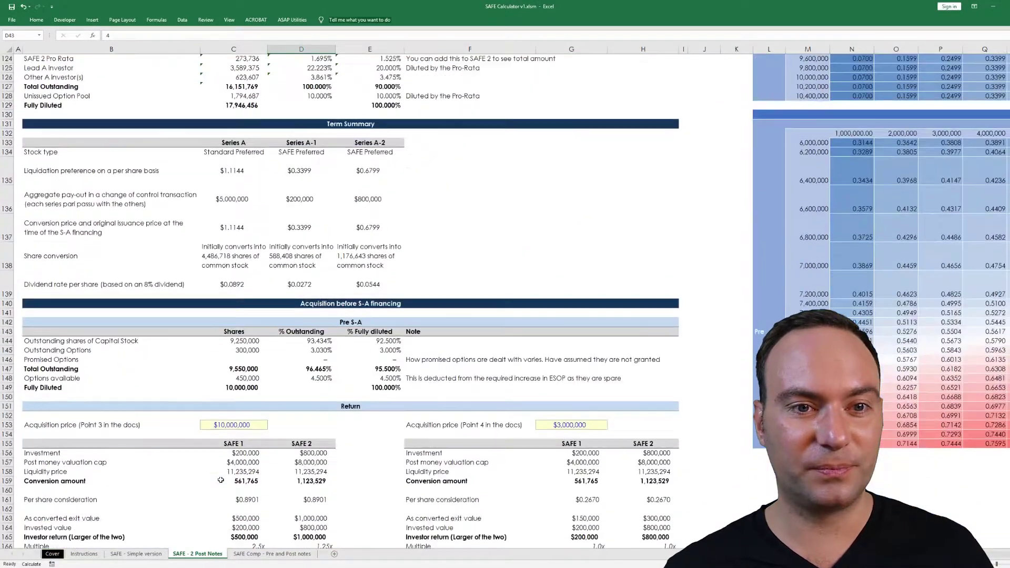
scroll(221, 480, down, 12)
scroll(221, 480, up, 20)
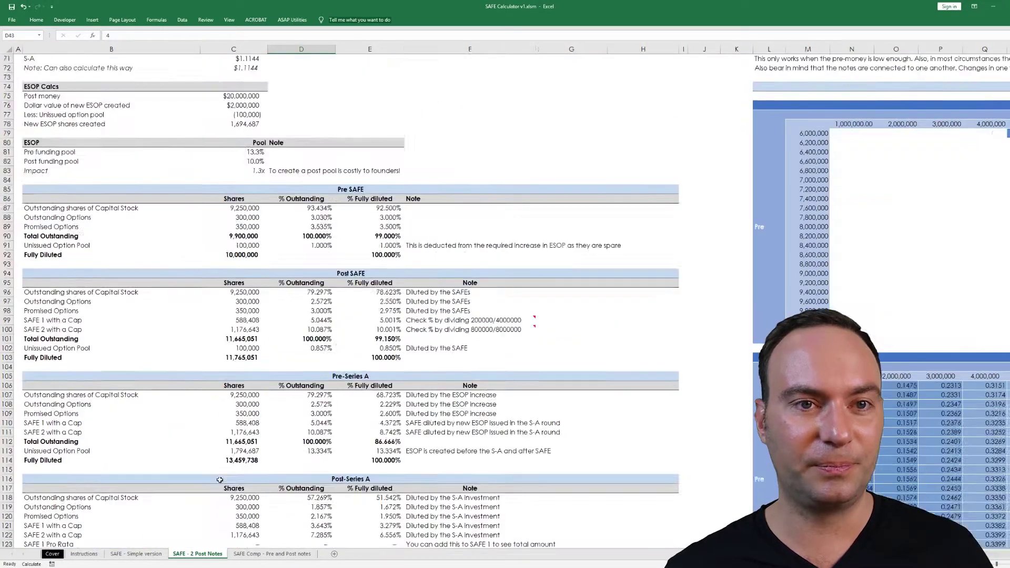
scroll(220, 480, up, 20)
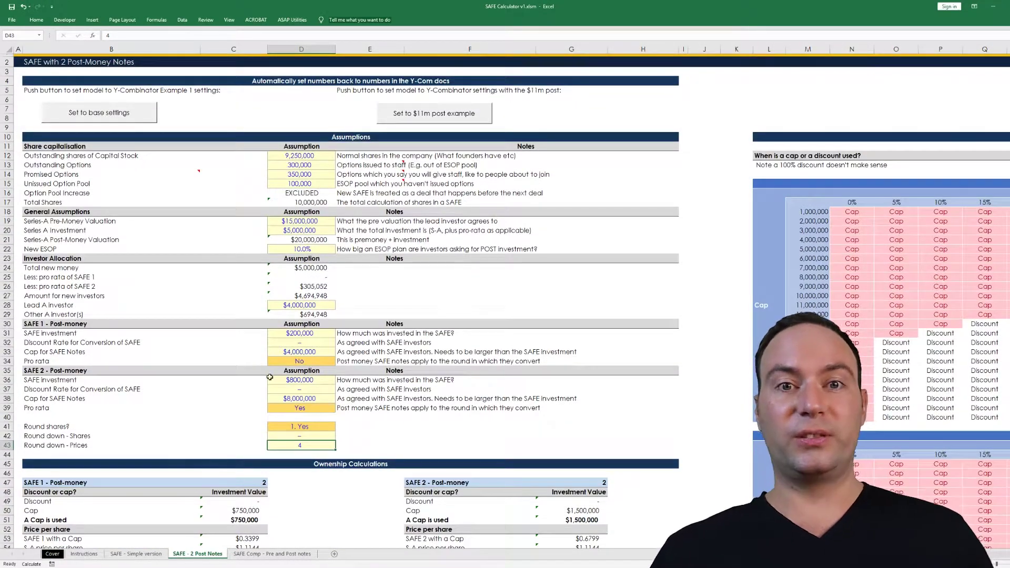
Step: Look over the ownership calculation blocks for SAFE 1, SAFE 2, pre-money valuation, Series A price and ESOP
click(293, 342)
scroll(294, 343, down, 8)
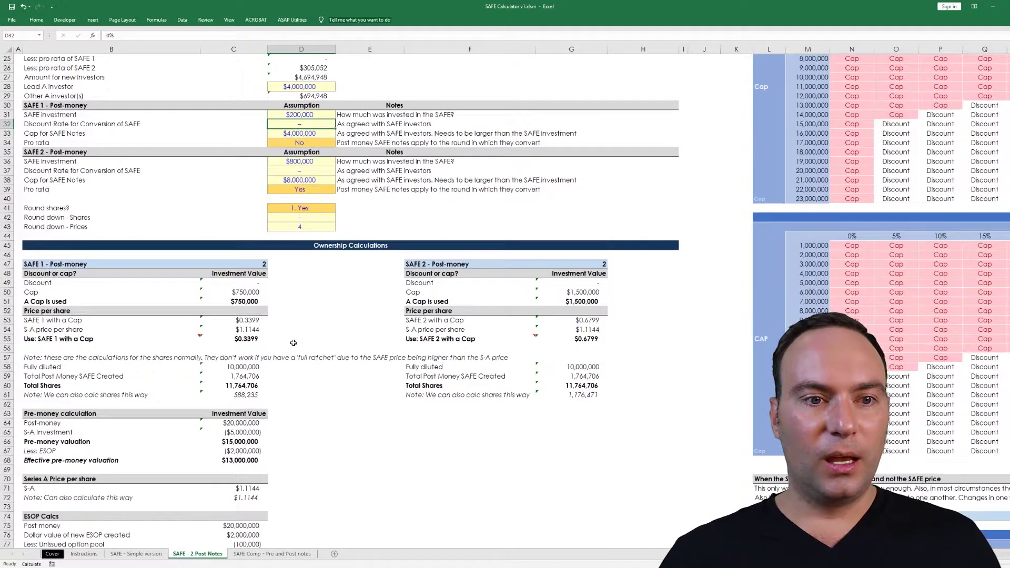
scroll(294, 343, down, 3)
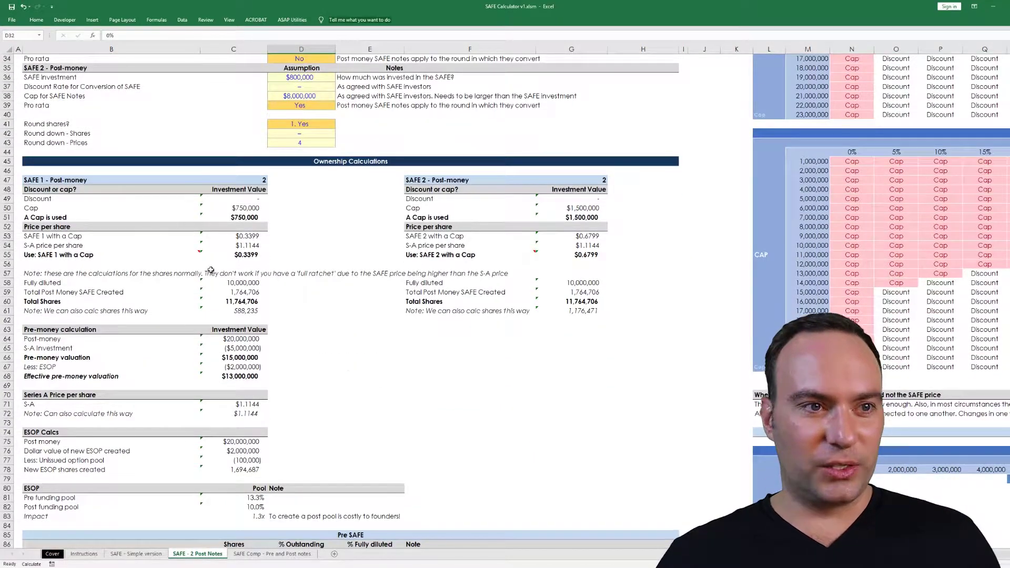
drag(68, 180, 265, 274)
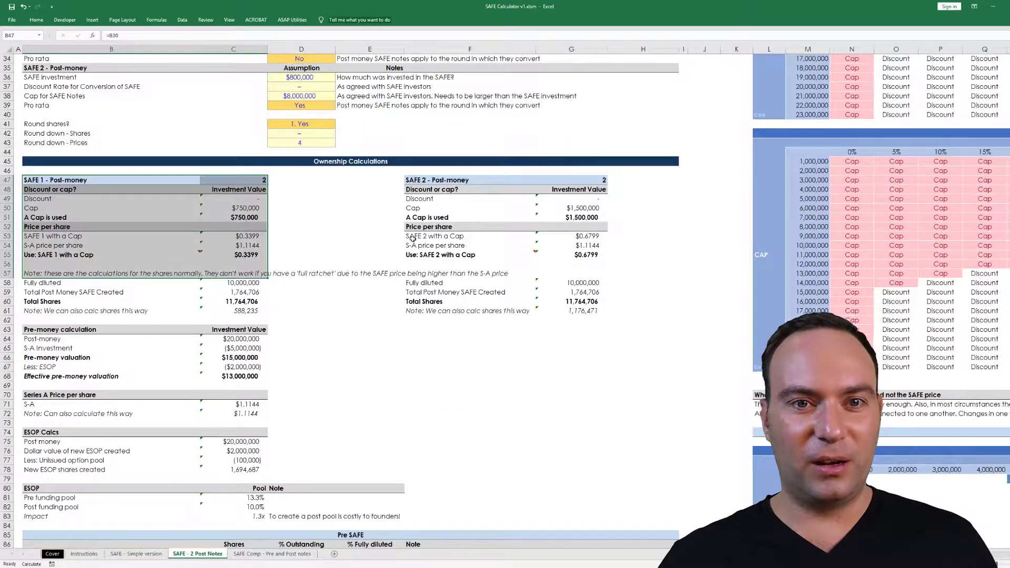
drag(410, 178, 676, 322)
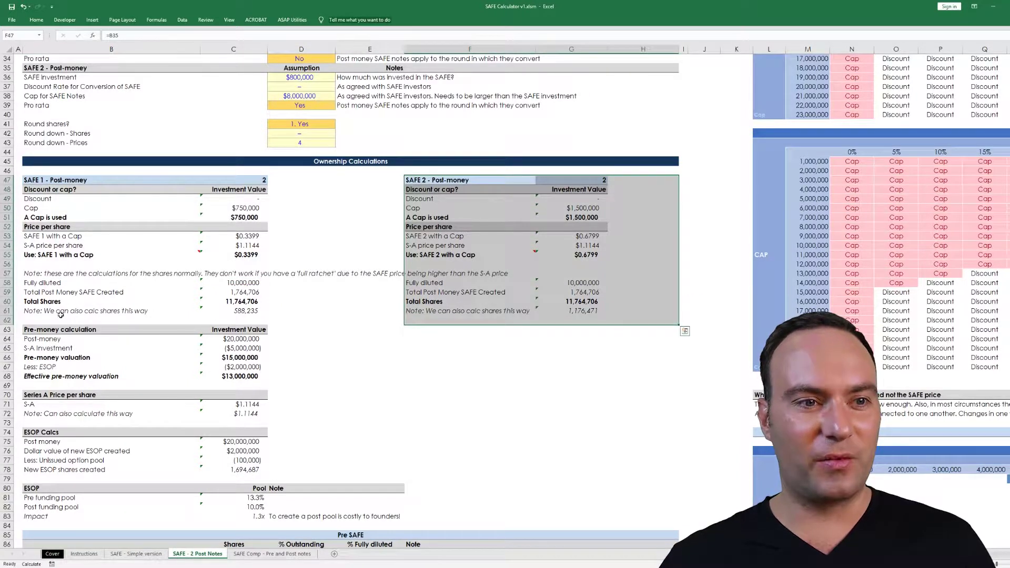
drag(30, 327, 399, 516)
click(436, 498)
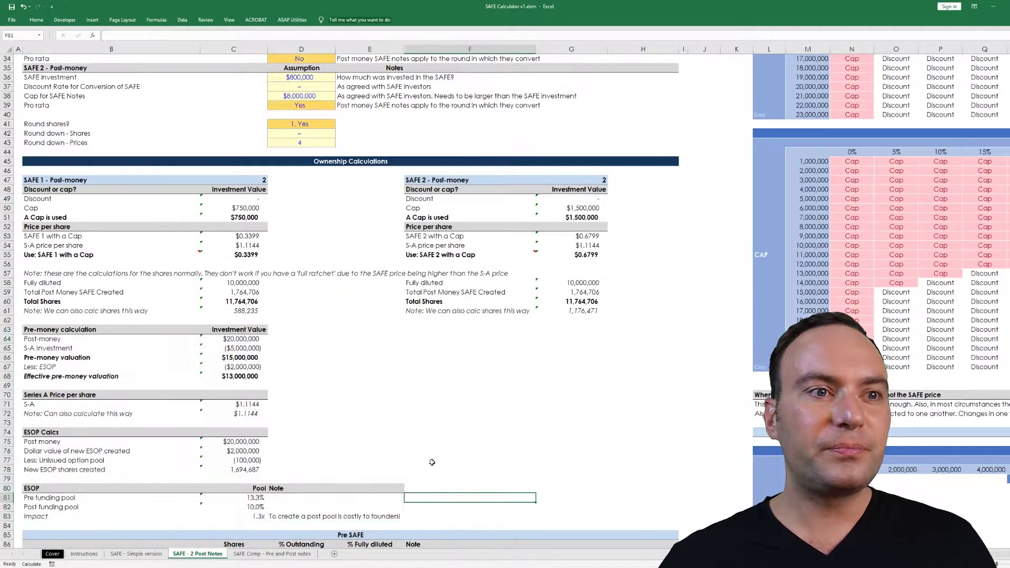
Step: Inspect the discount, cap and used investment value formulas of SAFE 1 and SAFE 2
click(74, 182)
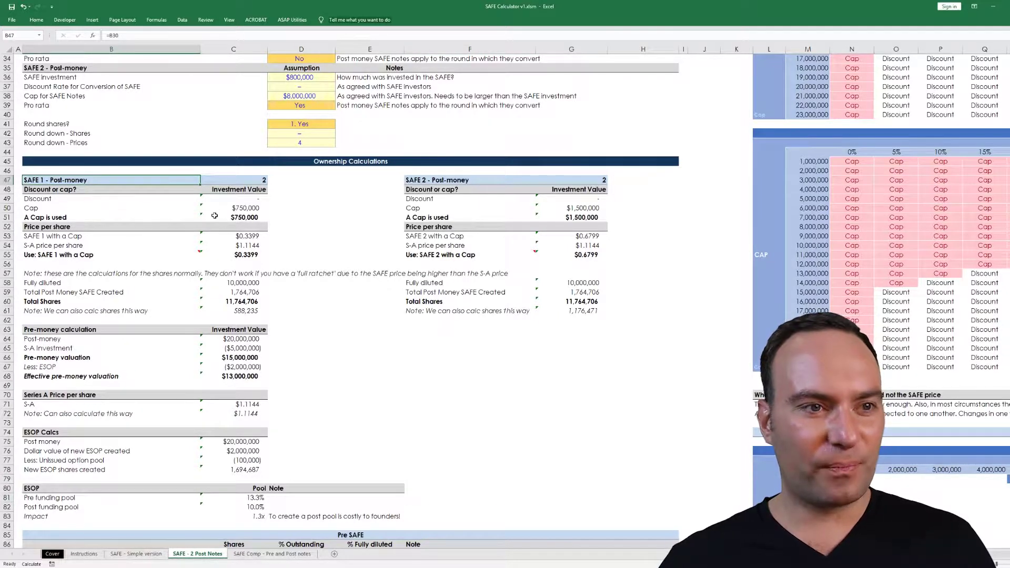
drag(242, 199, 600, 200)
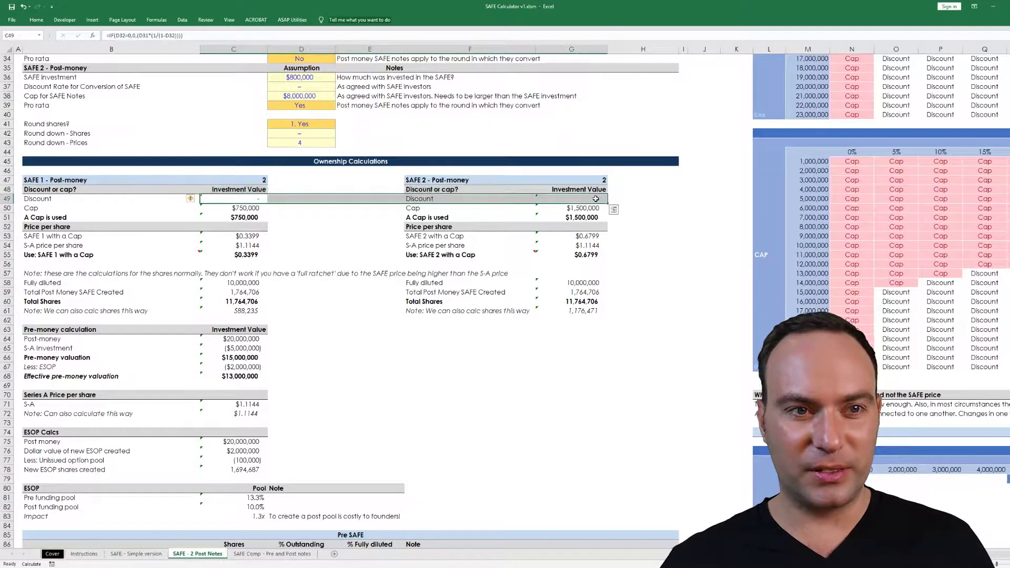
click(240, 209)
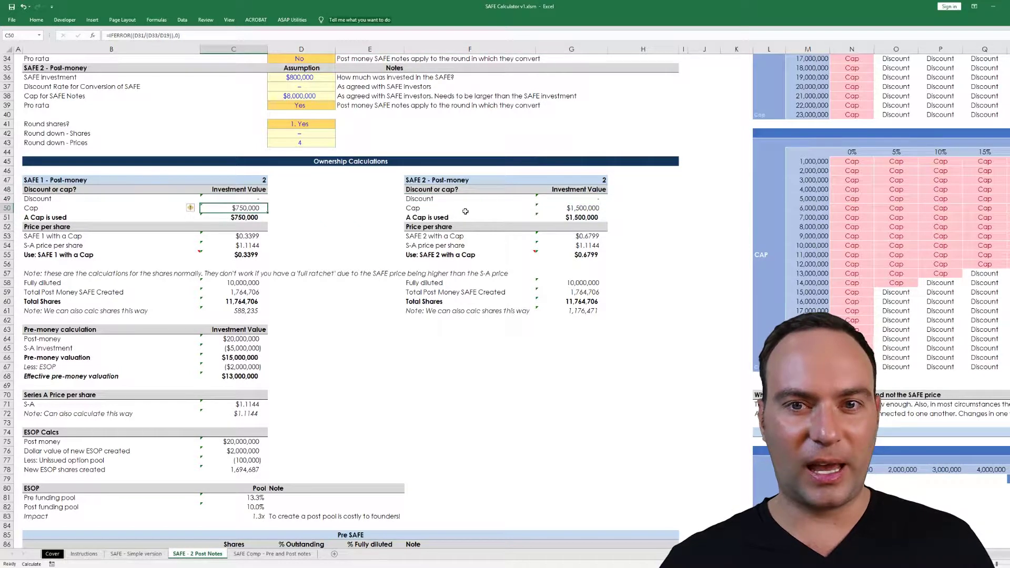
click(577, 210)
drag(237, 207, 346, 216)
click(237, 208)
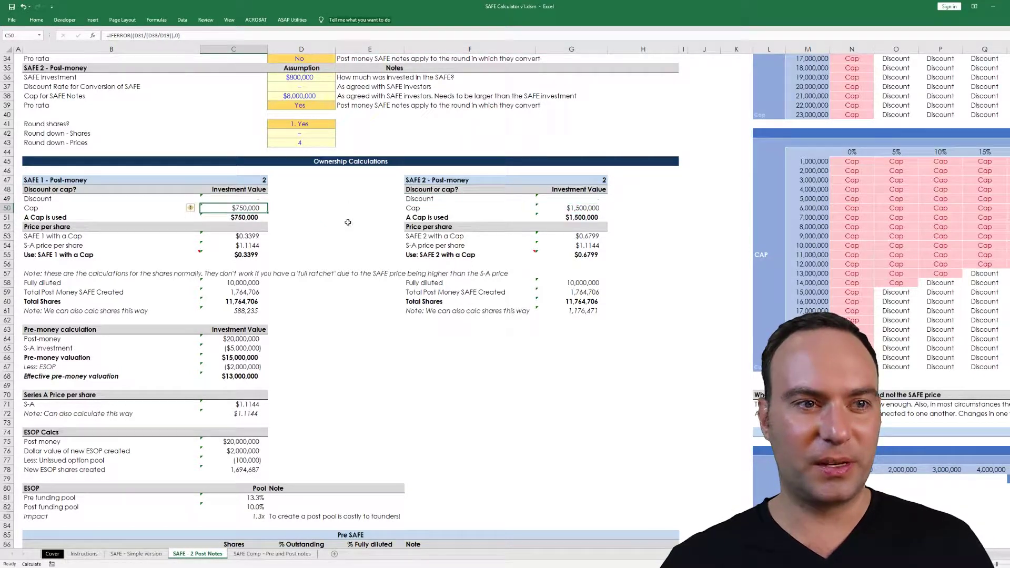
click(570, 217)
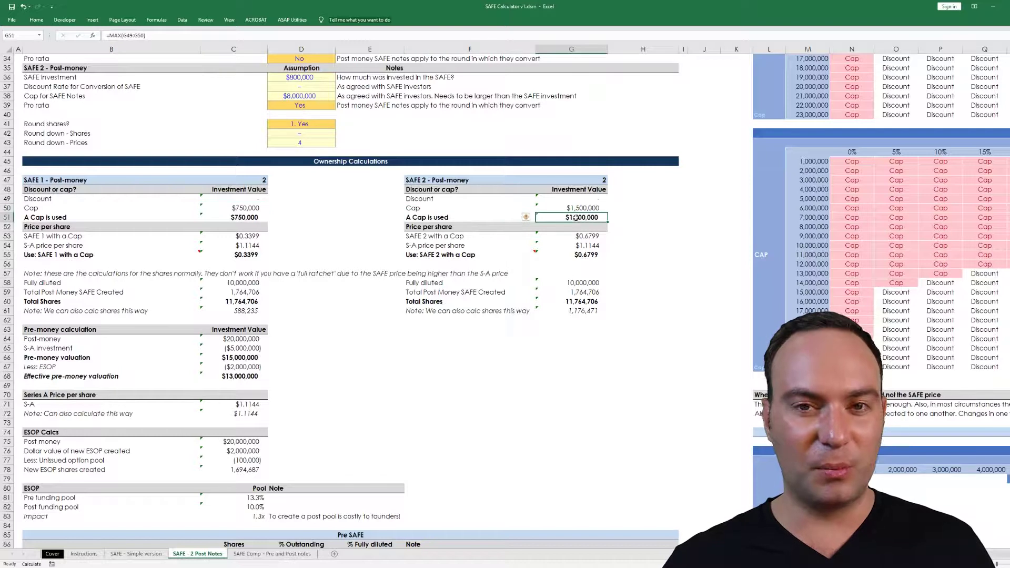
Step: Inspect the cap price of both SAFEs and SAFE 1's Series A and used price per share, dismissing the desktop notification
click(238, 237)
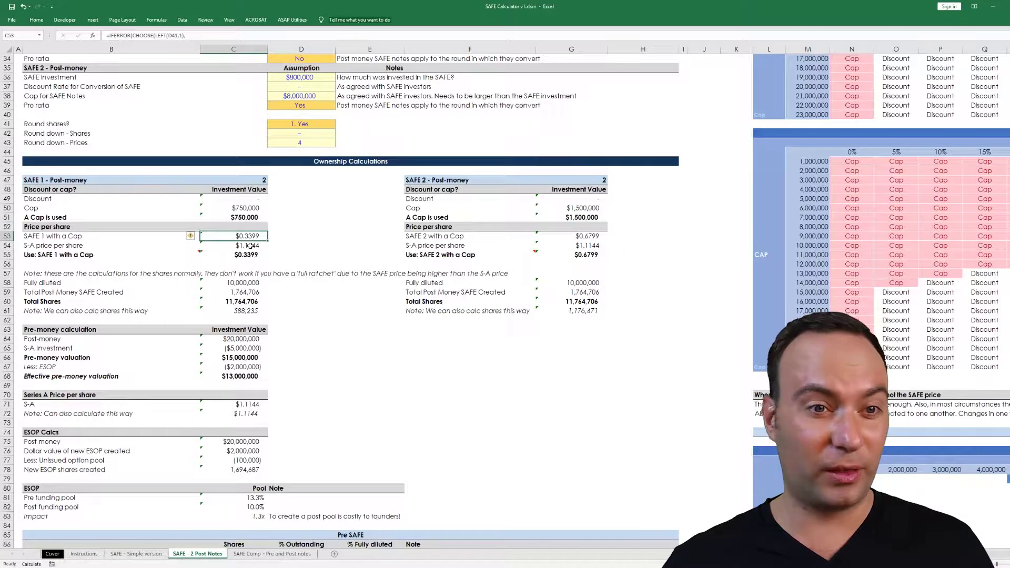
click(598, 237)
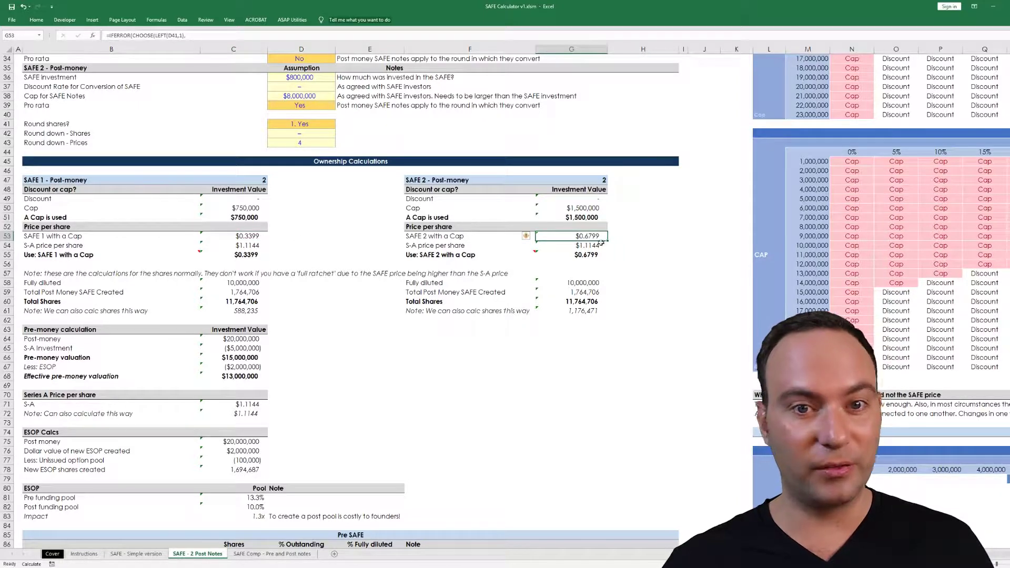
click(236, 244)
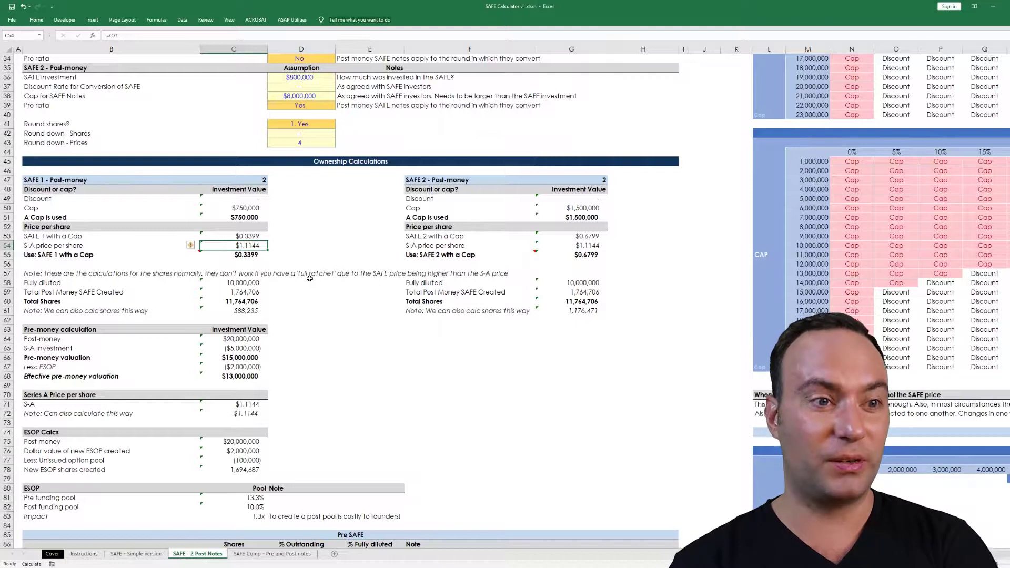
key(Down)
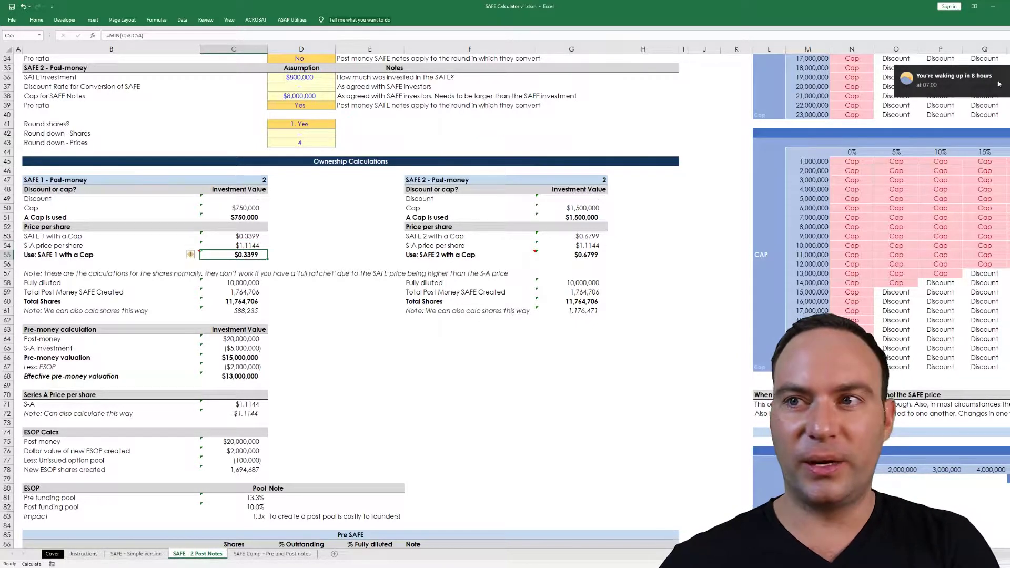
click(973, 96)
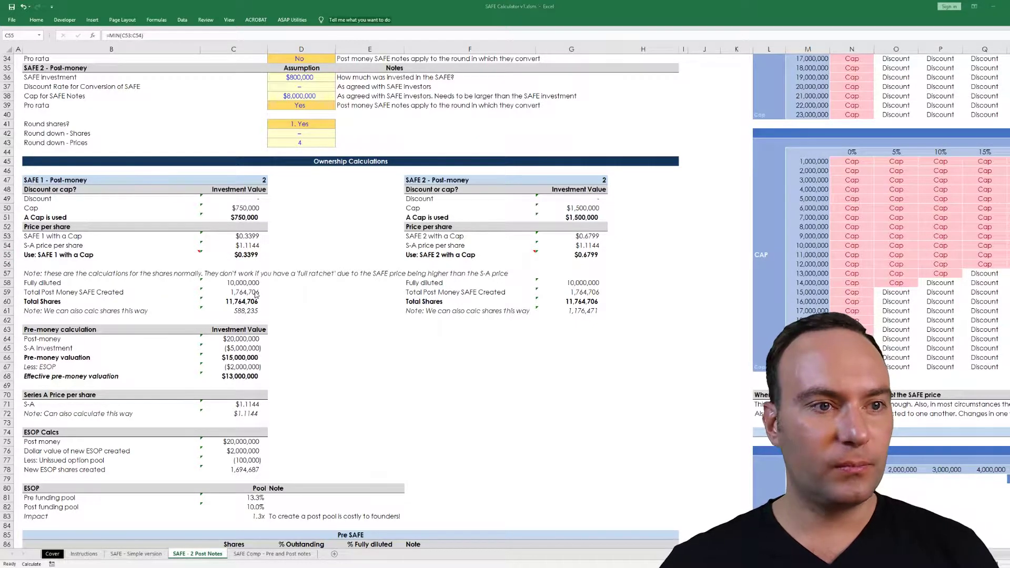
click(256, 294)
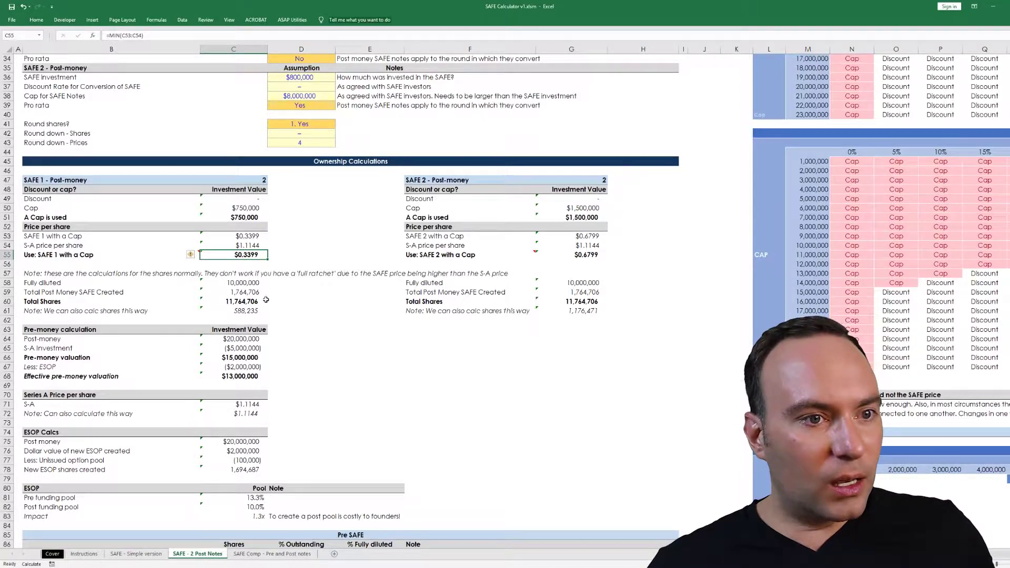
Step: Inspect the SAFE 1 formulas for fully diluted shares, total post-money SAFE shares created and total shares
click(227, 284)
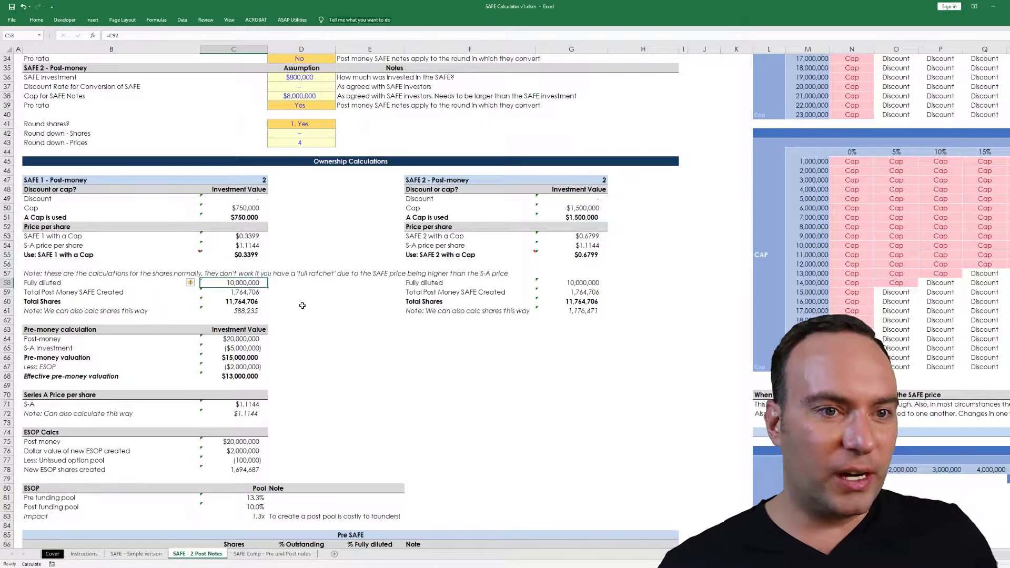
key(Down)
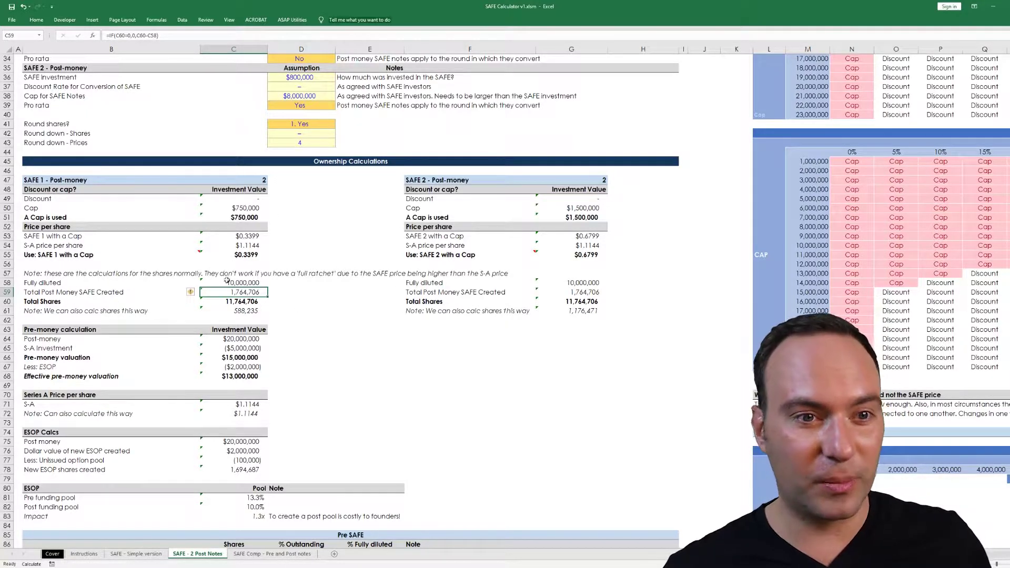
click(232, 304)
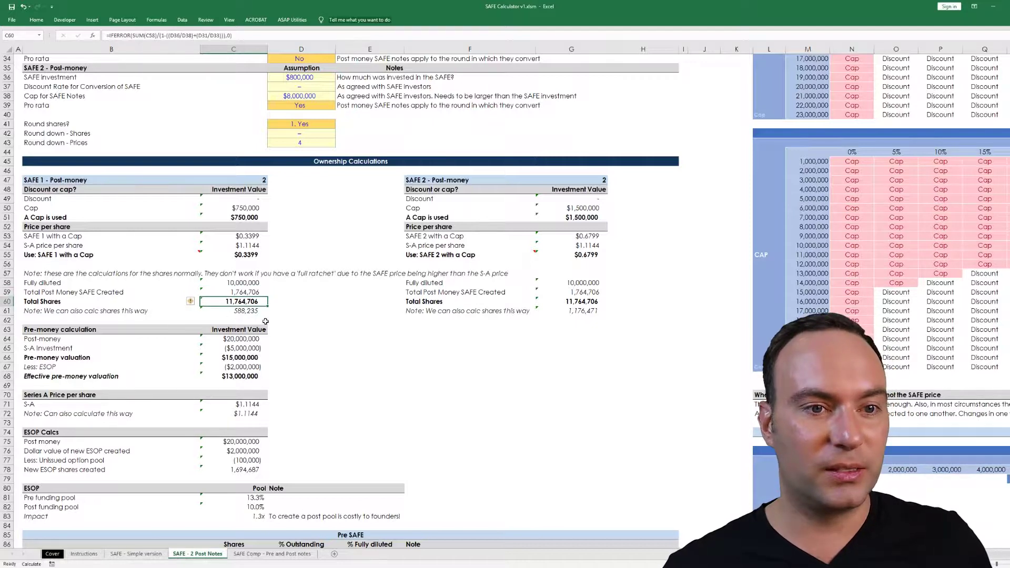
Step: Check the Series A investment and post-money valuation assumptions that feed the pre-money calculation
click(237, 332)
scroll(260, 348, down, 5)
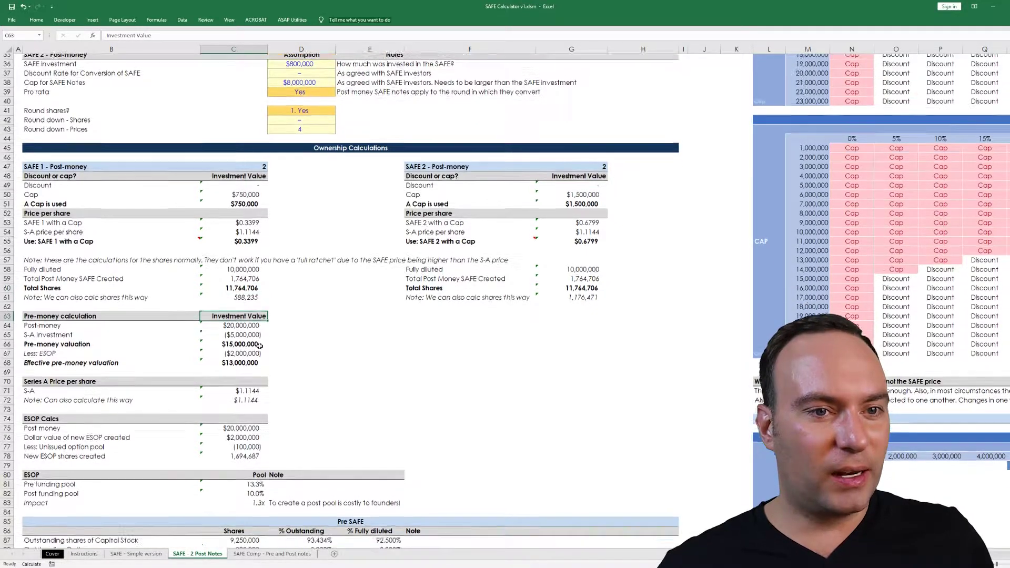
scroll(255, 336, up, 15)
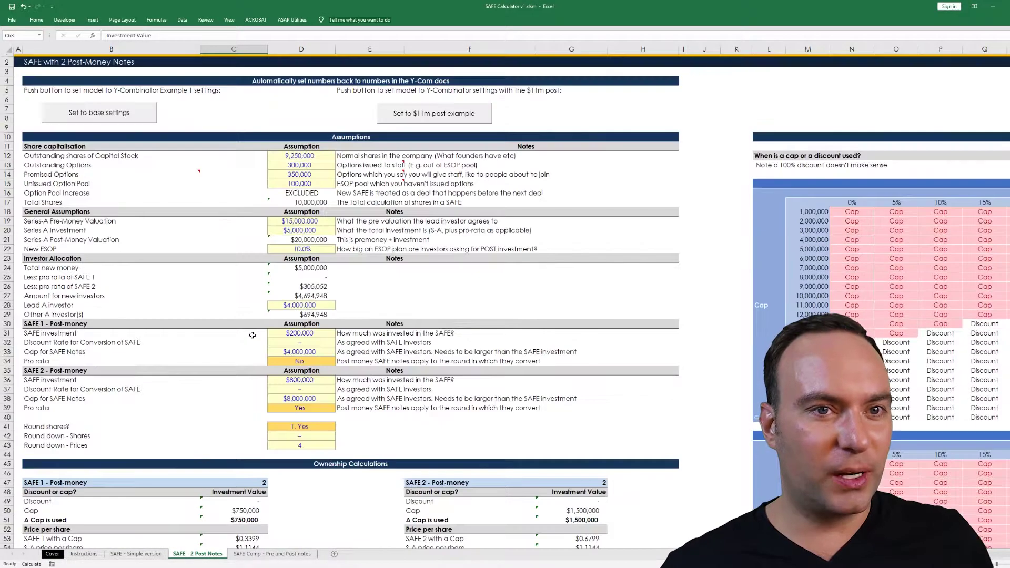
click(307, 231)
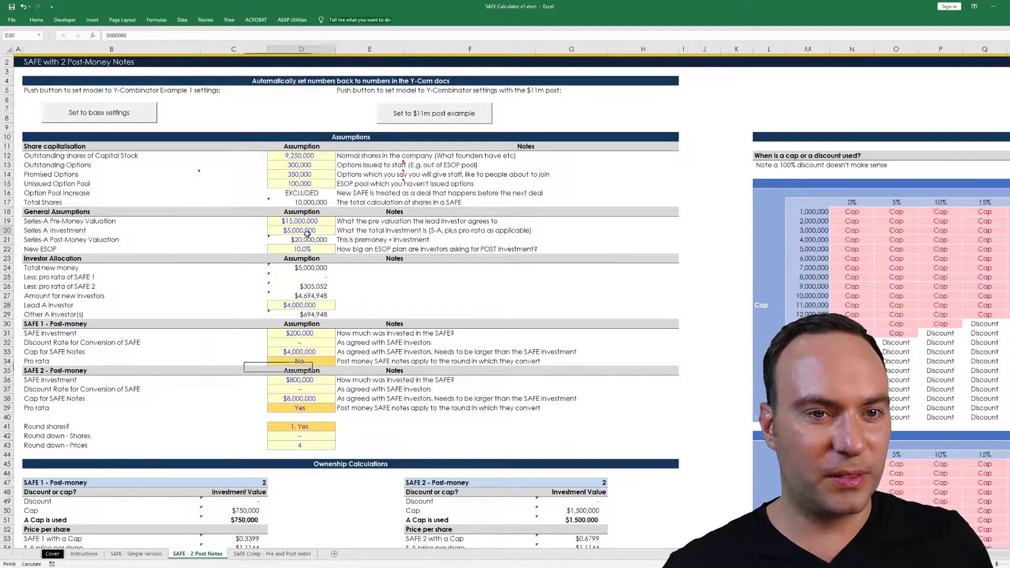
click(309, 240)
scroll(297, 306, down, 19)
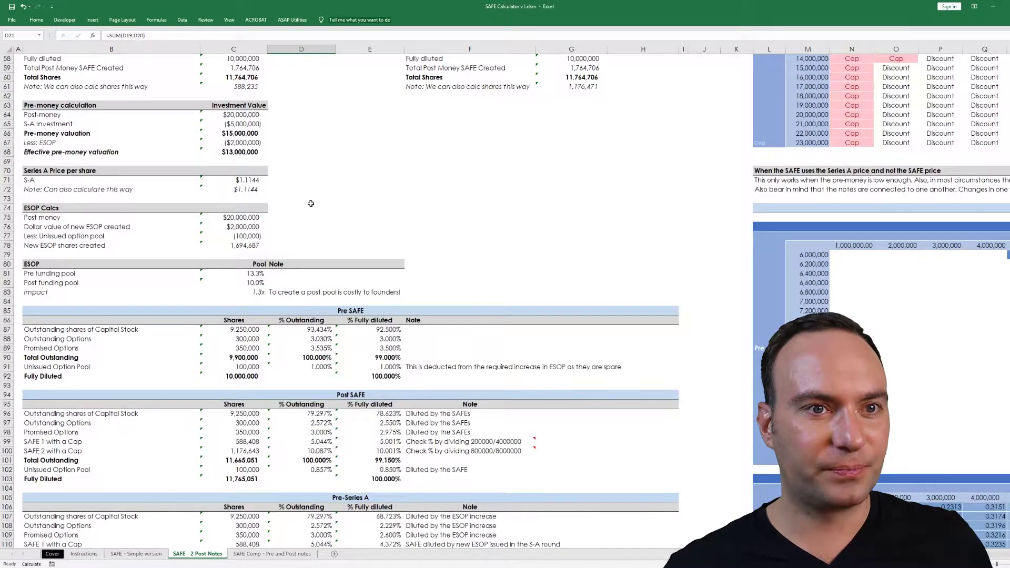
Step: Inspect the pre-money calculation's formulas for post-money, pre-money valuation, ESOP deduction and effective pre-money valuation
scroll(311, 203, up, 2)
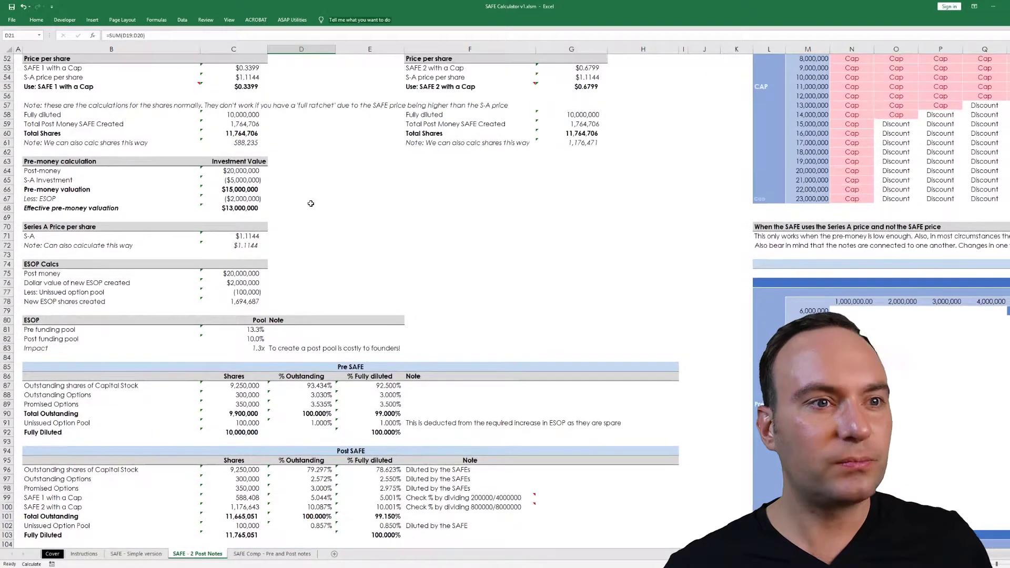
click(243, 172)
click(250, 190)
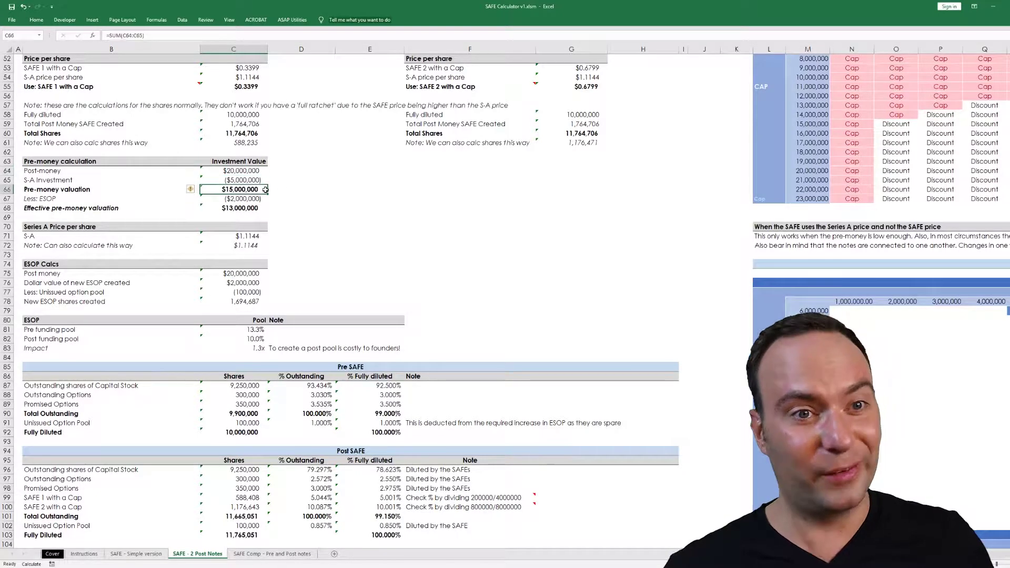
click(252, 201)
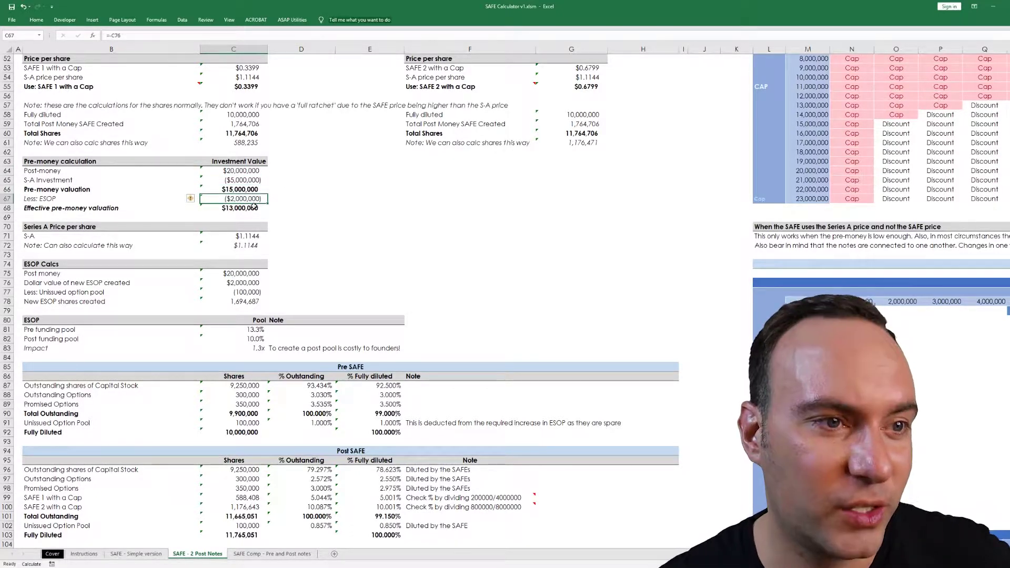
click(245, 212)
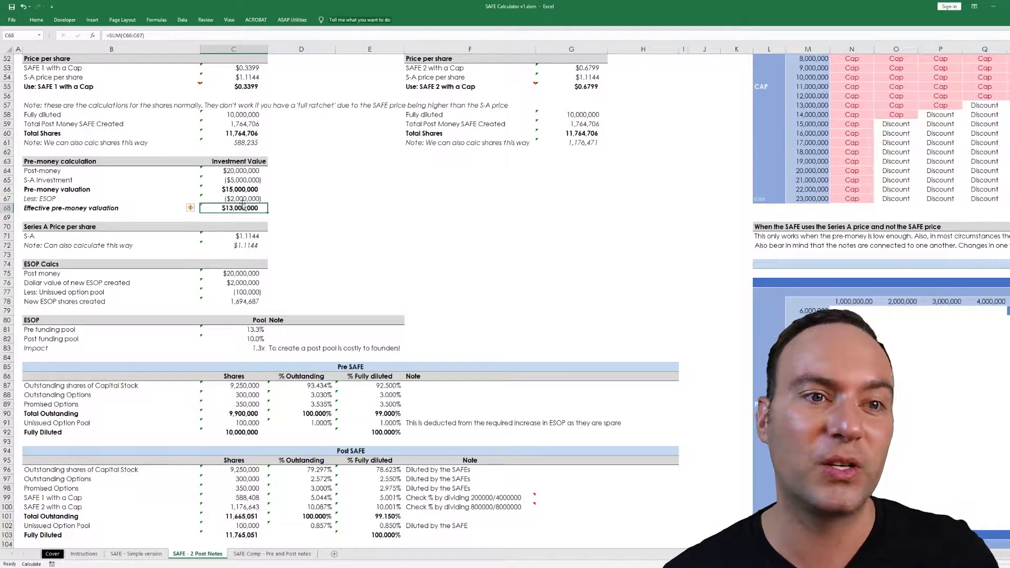
Step: Compare the main Series A price per share formula with the alternative calculation beneath it
click(245, 236)
click(251, 245)
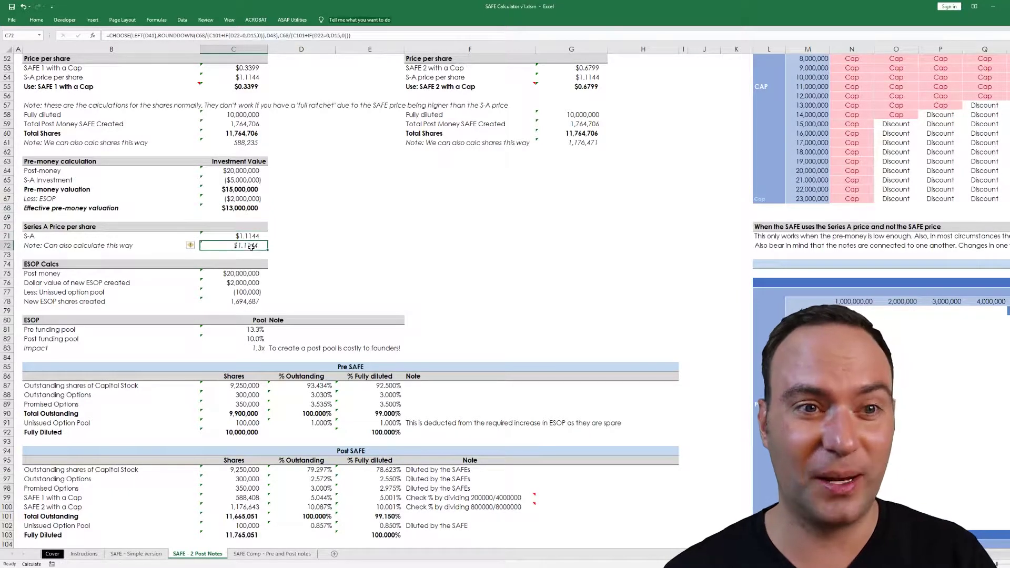
key(Up)
key(Down)
key(Up)
key(Down)
key(Up)
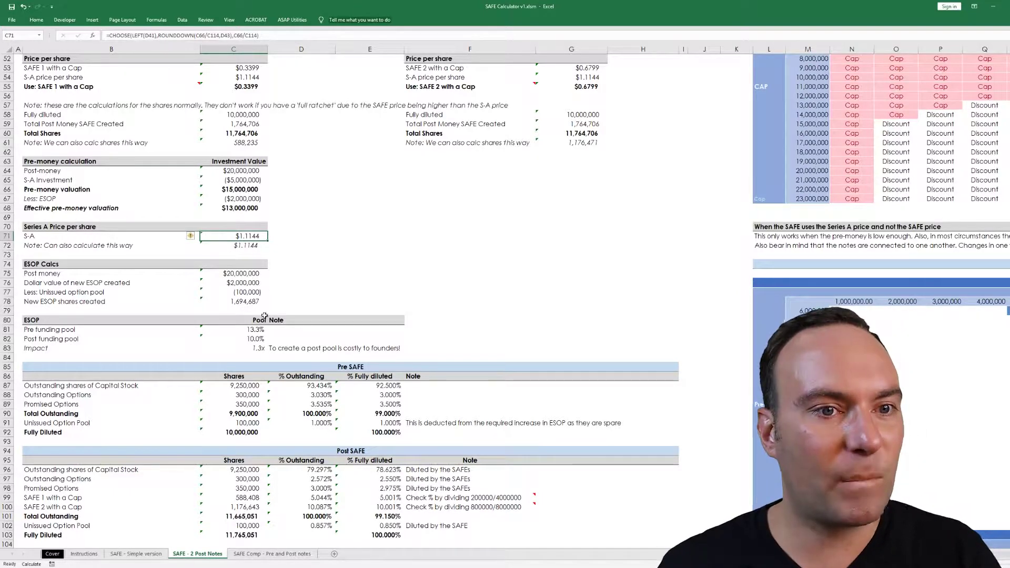
Step: Inspect the post-money and new ESOP dollar value formulas, and check the unissued option pool's fully diluted share in Post-Series A
click(255, 272)
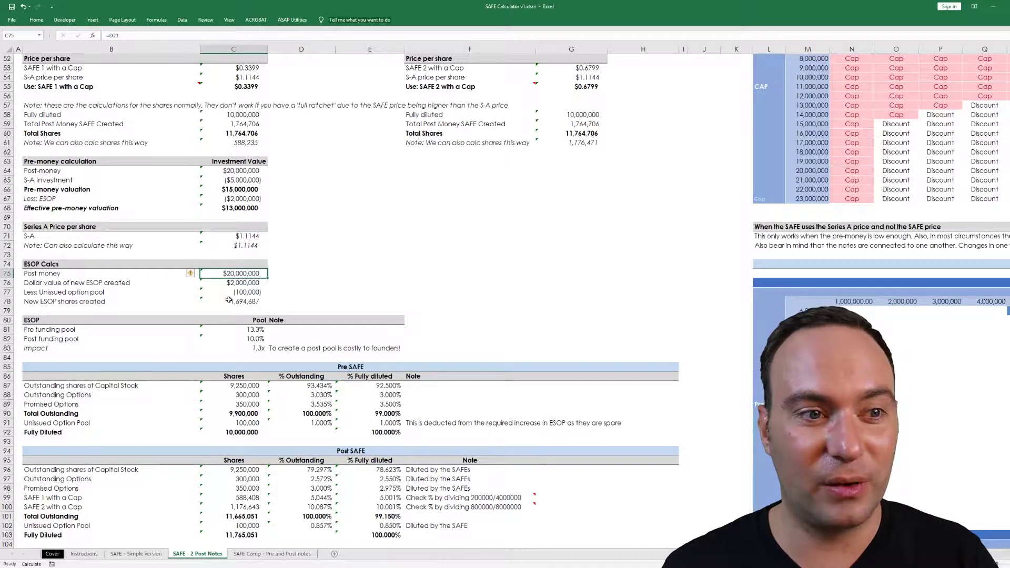
key(Down)
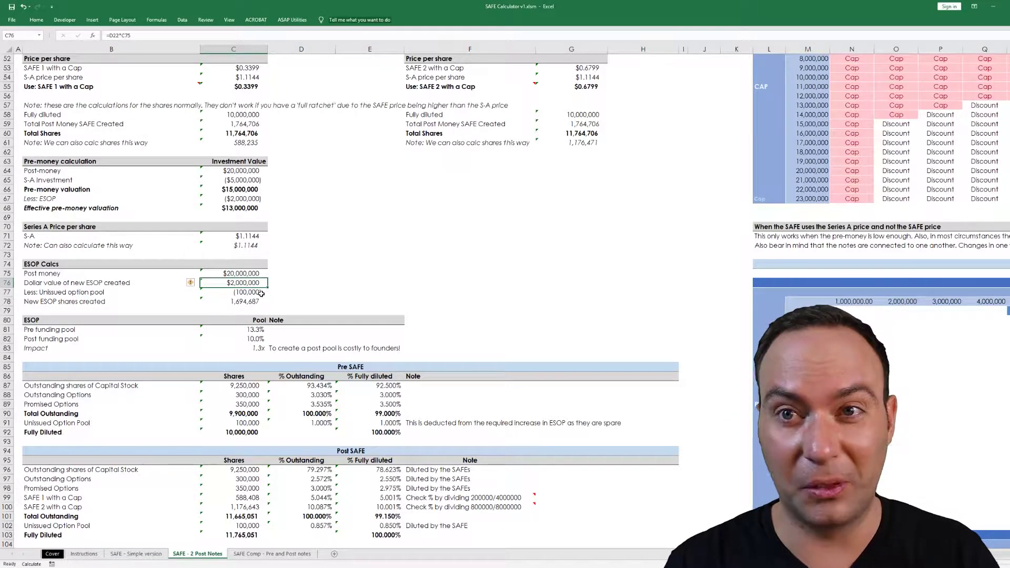
scroll(262, 294, down, 13)
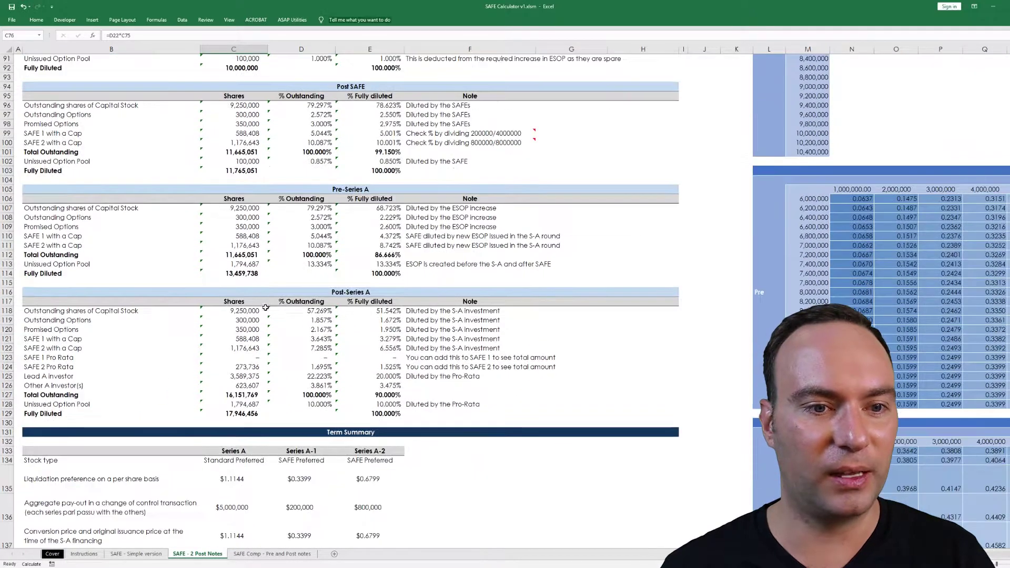
click(363, 404)
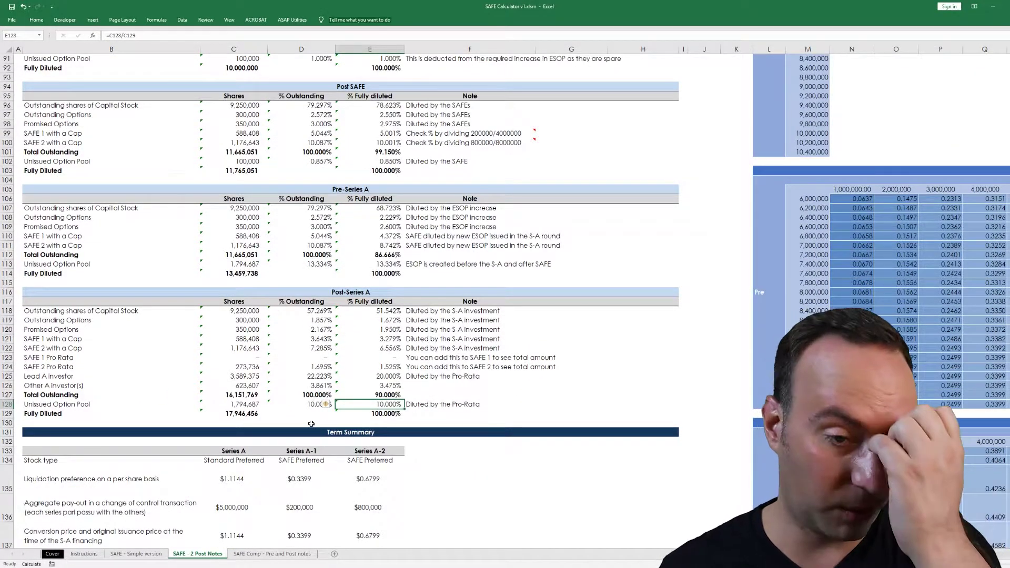
scroll(336, 388, up, 11)
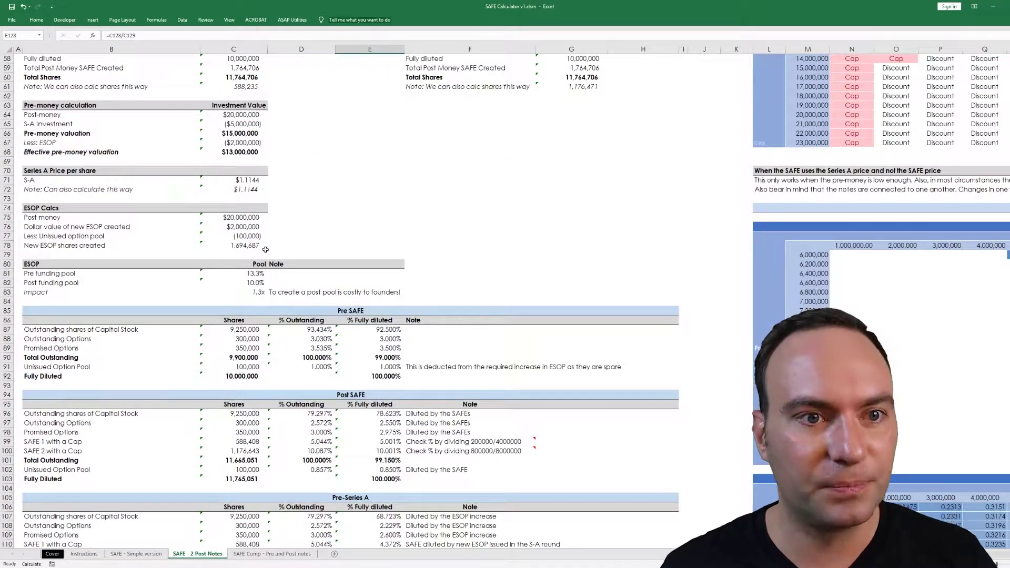
Step: Trace the pre-funding and post-funding ESOP pool formulas and check them against the New ESOP assumption
click(242, 218)
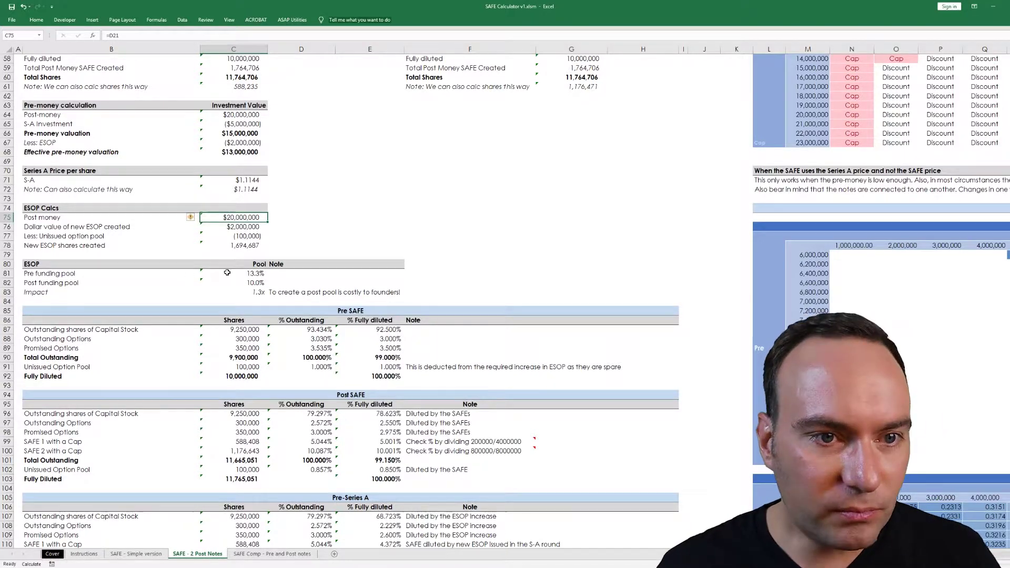
click(245, 273)
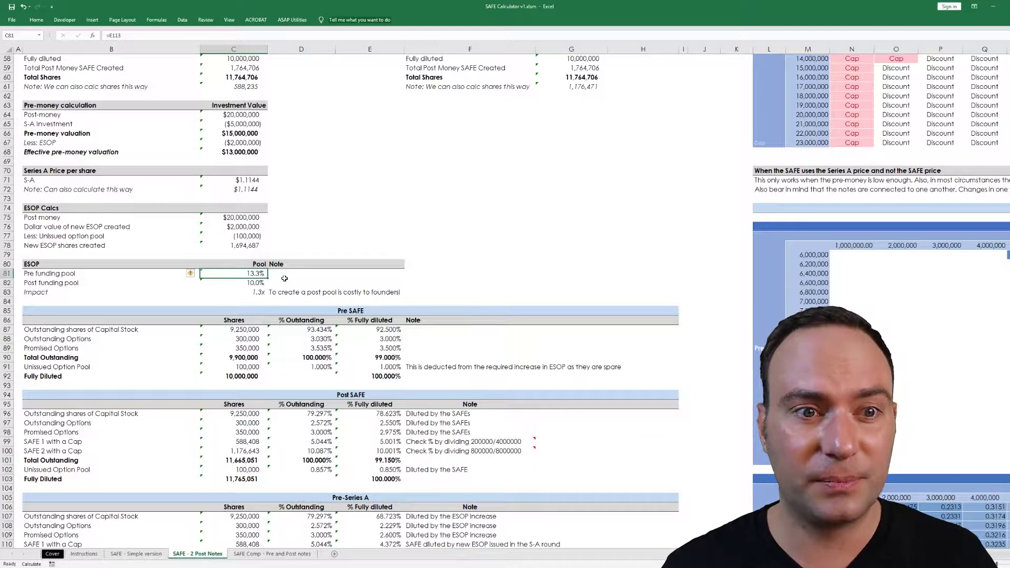
click(244, 283)
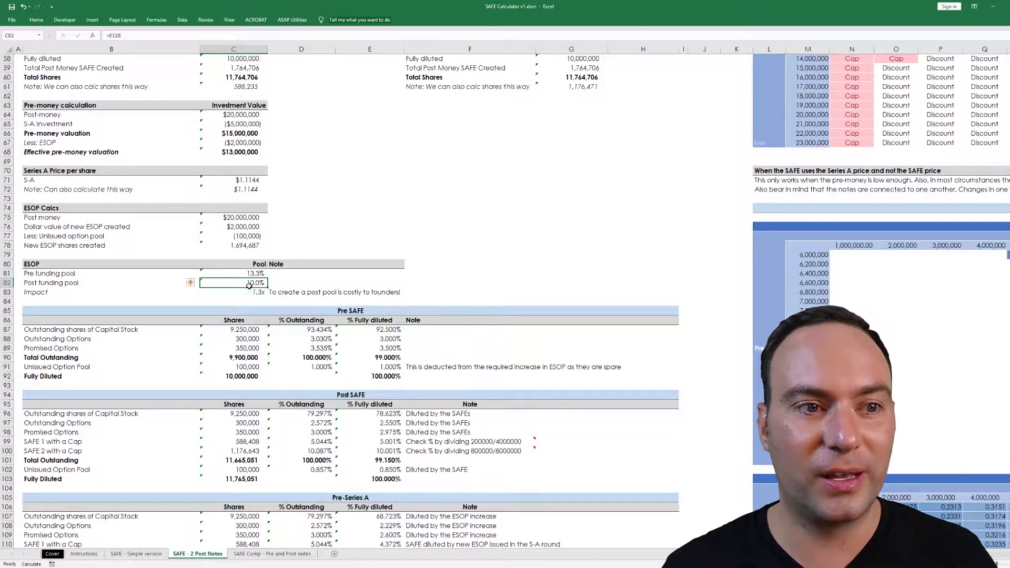
scroll(257, 288, up, 10)
scroll(258, 289, up, 5)
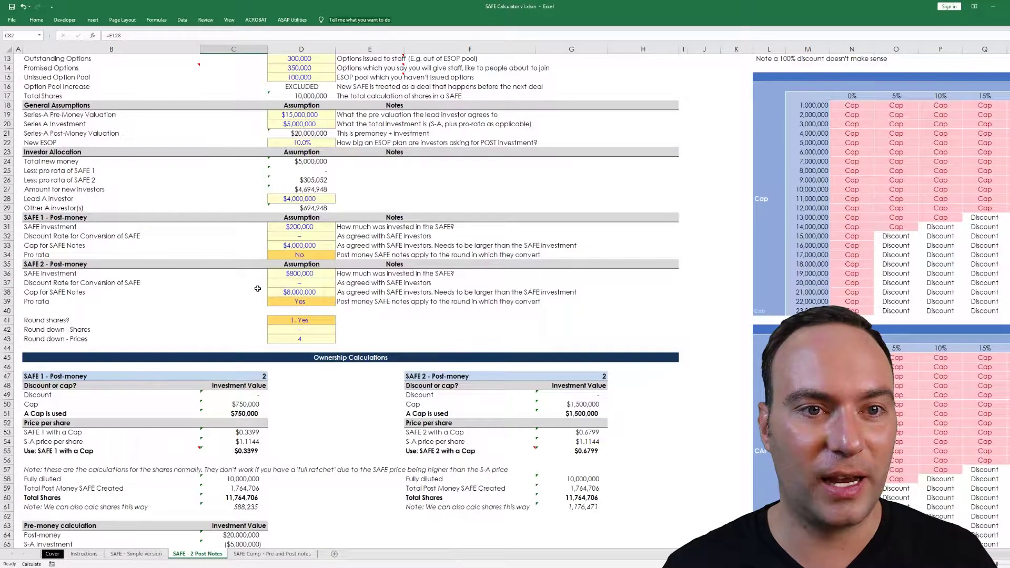
scroll(308, 161, up, 1)
click(309, 161)
scroll(269, 341, down, 13)
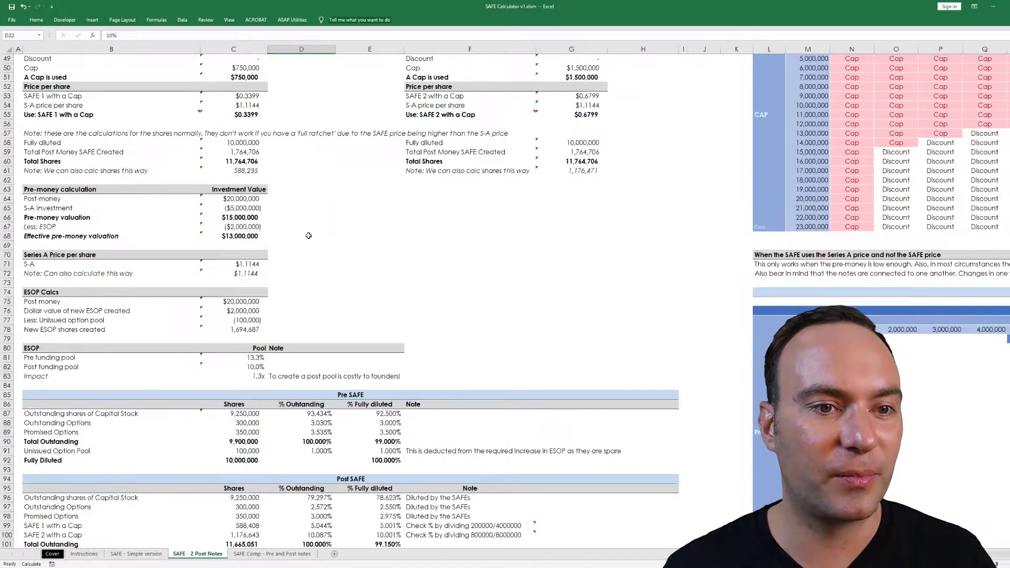
double_click(258, 357)
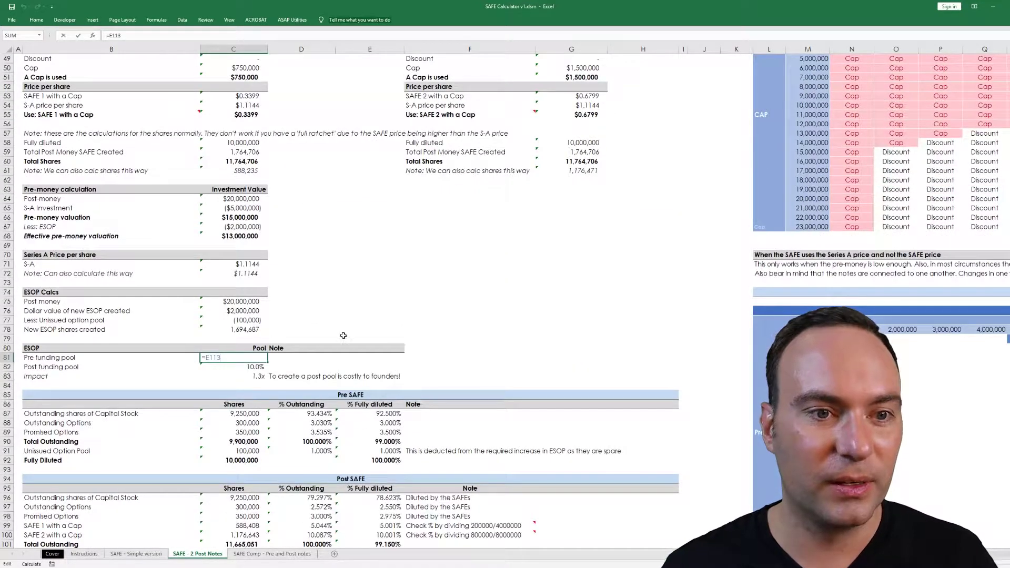
click(342, 335)
Step: Review the Pre SAFE table's share counts and the fully diluted percentage formula for outstanding capital stock
scroll(342, 335, down, 6)
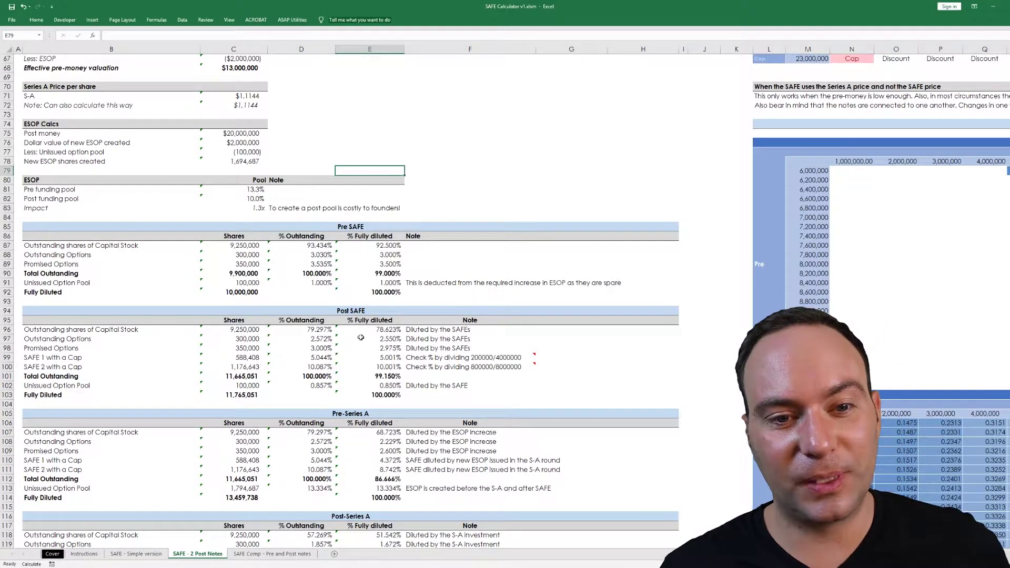
scroll(370, 393, down, 5)
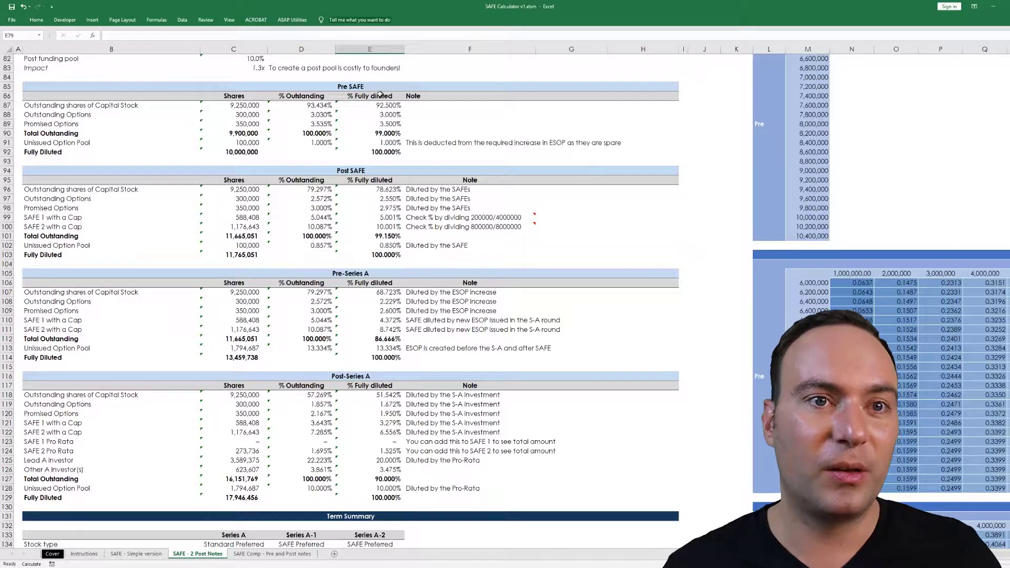
click(246, 105)
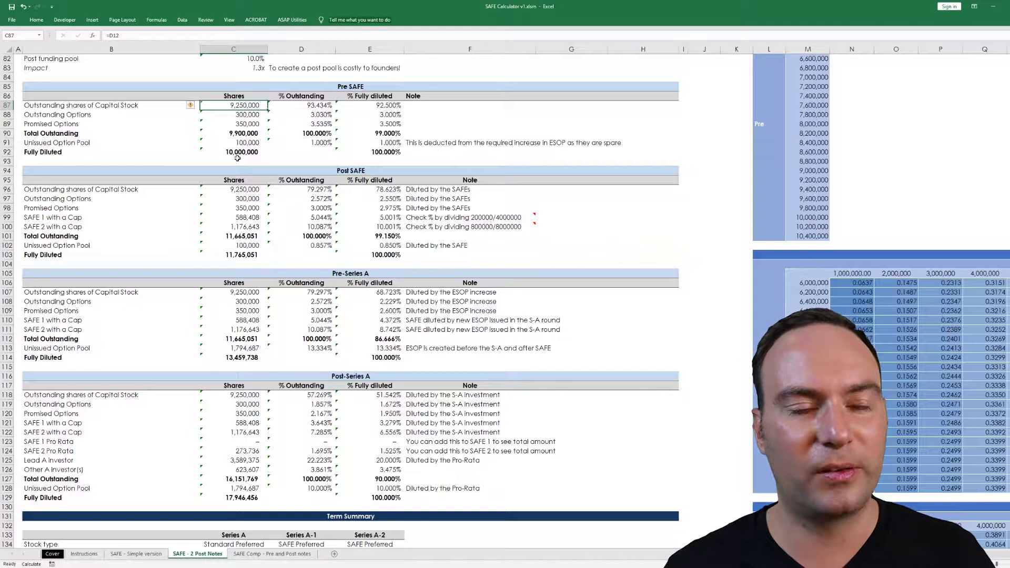
drag(235, 105, 243, 153)
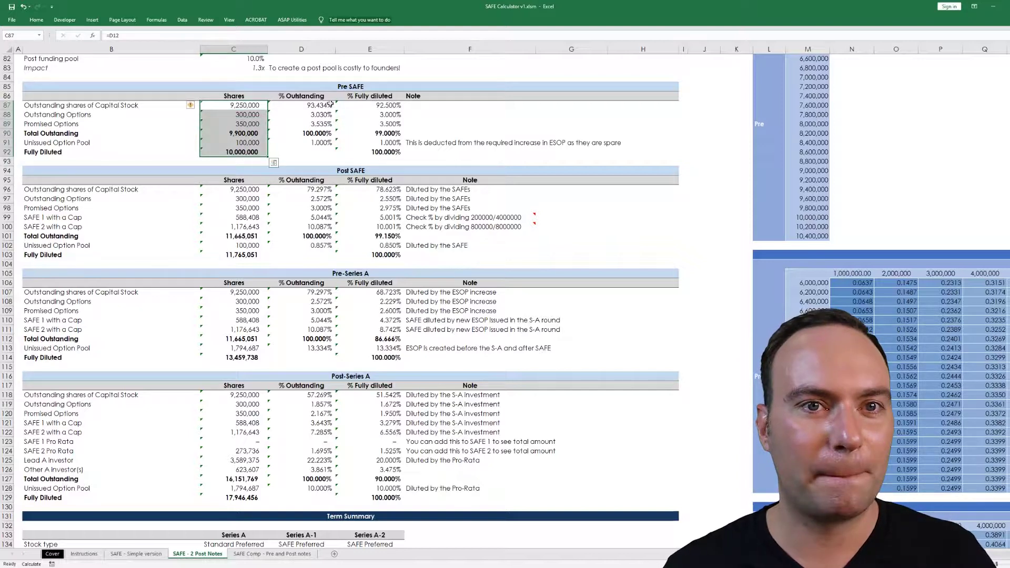
click(394, 105)
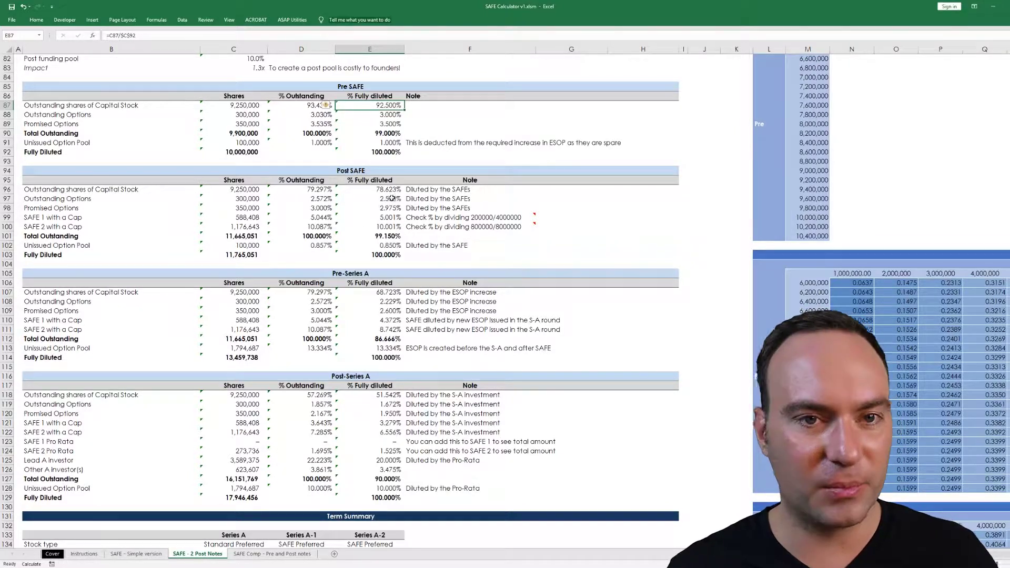
Step: Inspect the Post SAFE fully diluted percentages for both SAFEs, total outstanding, the unissued option pool and the fully diluted total
click(391, 217)
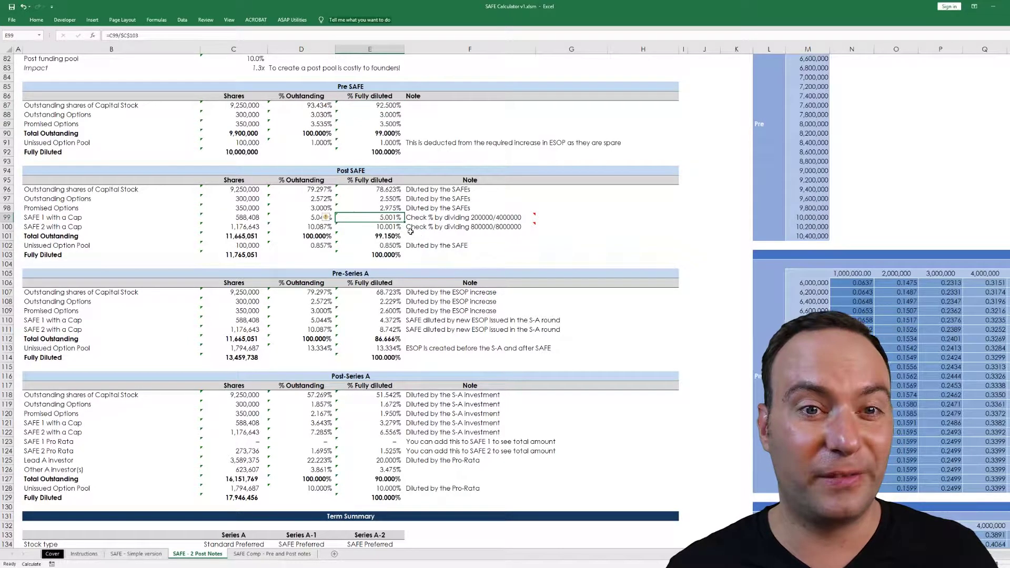
click(376, 230)
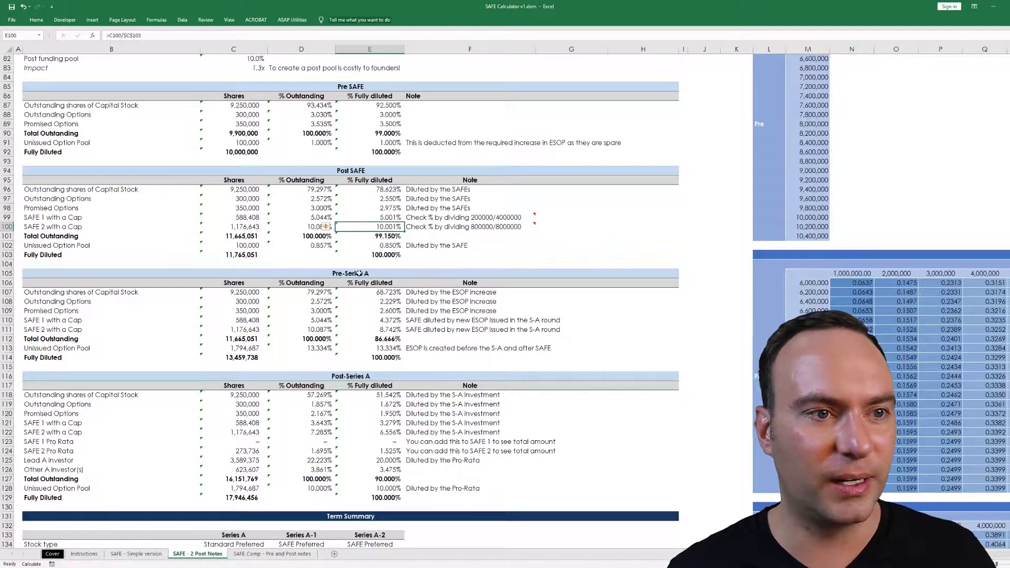
click(382, 235)
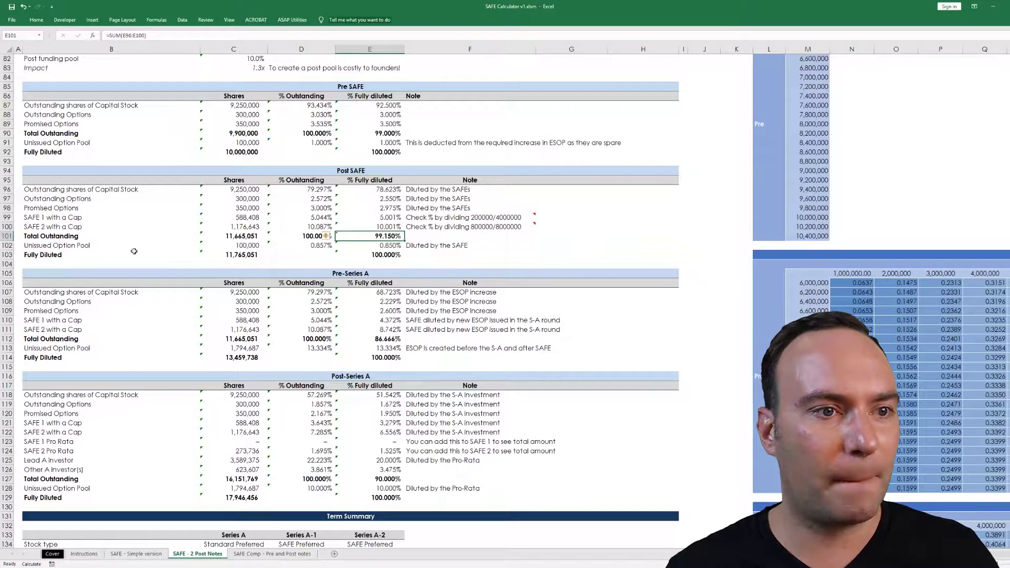
drag(60, 246, 371, 254)
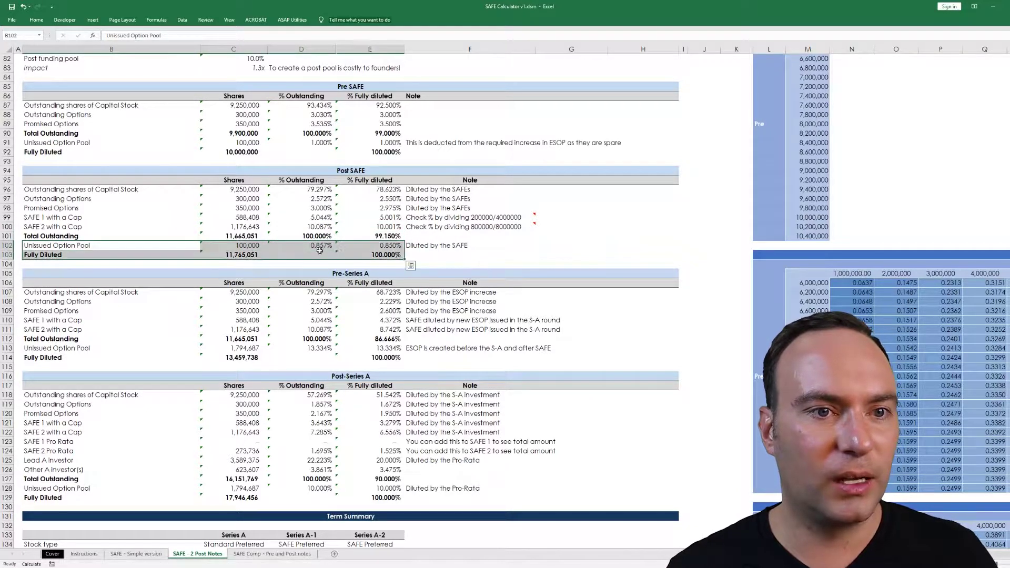
click(394, 247)
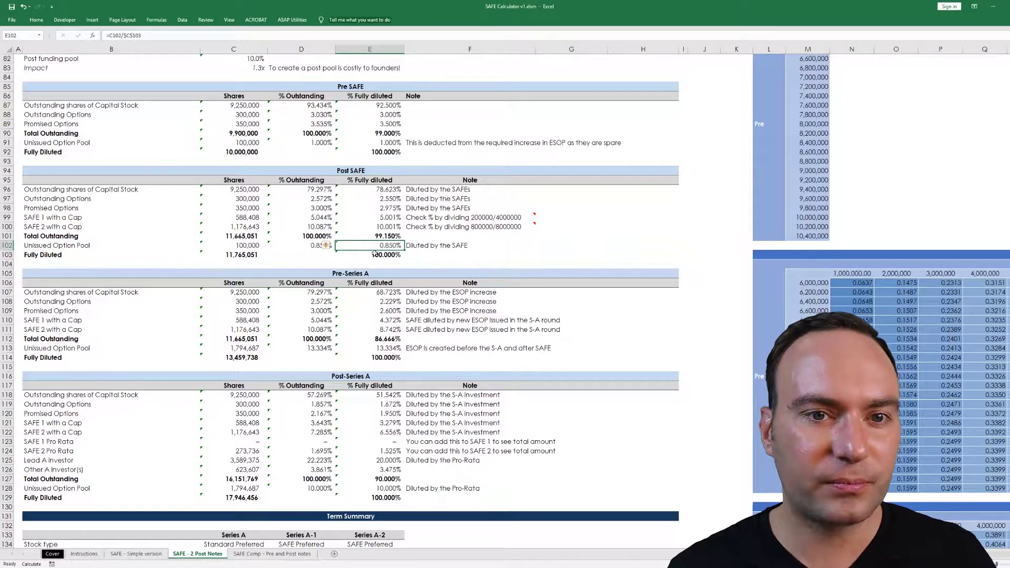
click(374, 254)
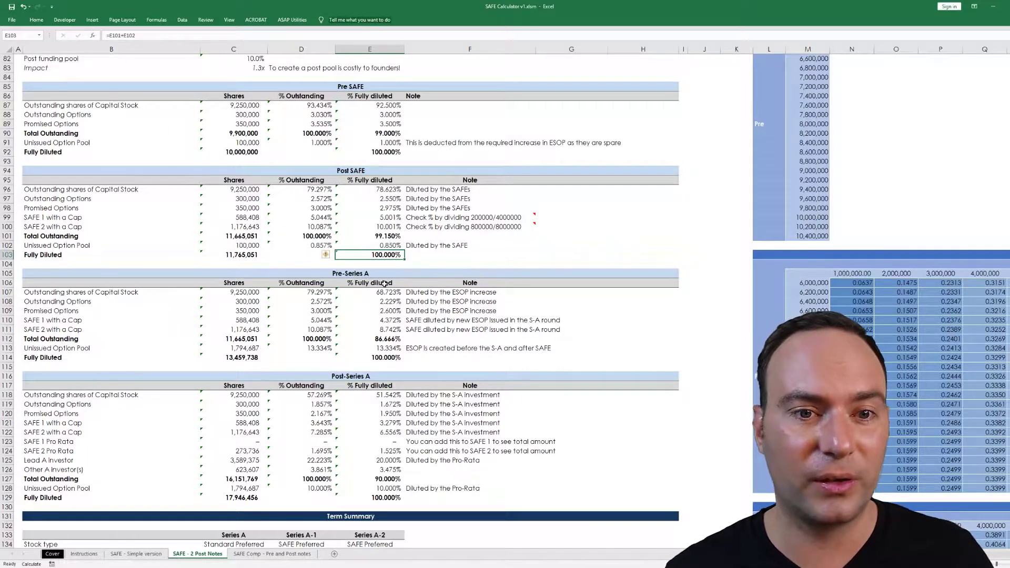
Step: Trace the unissued option pool from its Post-Series A percentage to the Pre-Series A share formula and the new ESOP shares calculation
click(389, 489)
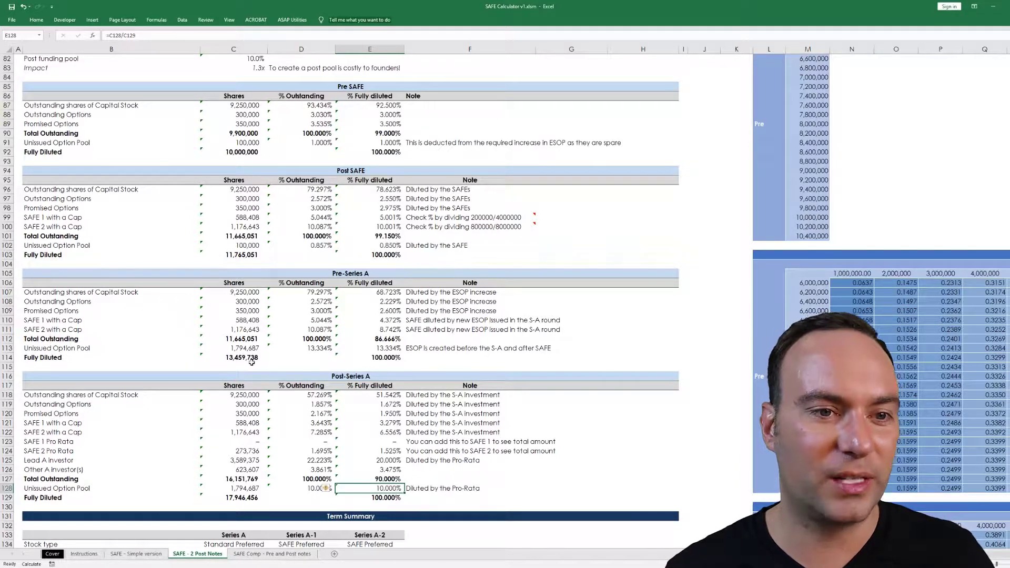
click(240, 348)
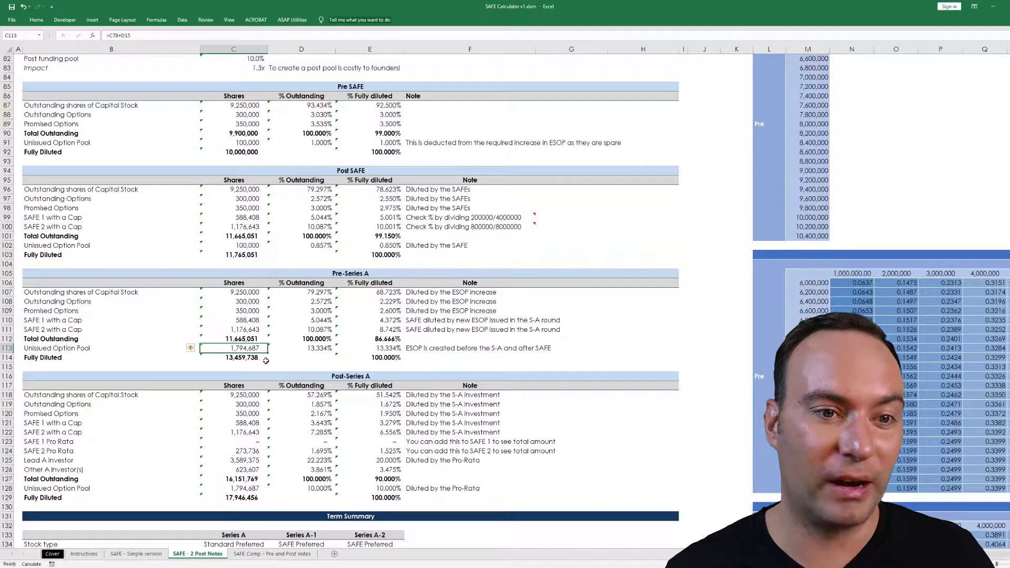
scroll(258, 351, up, 10)
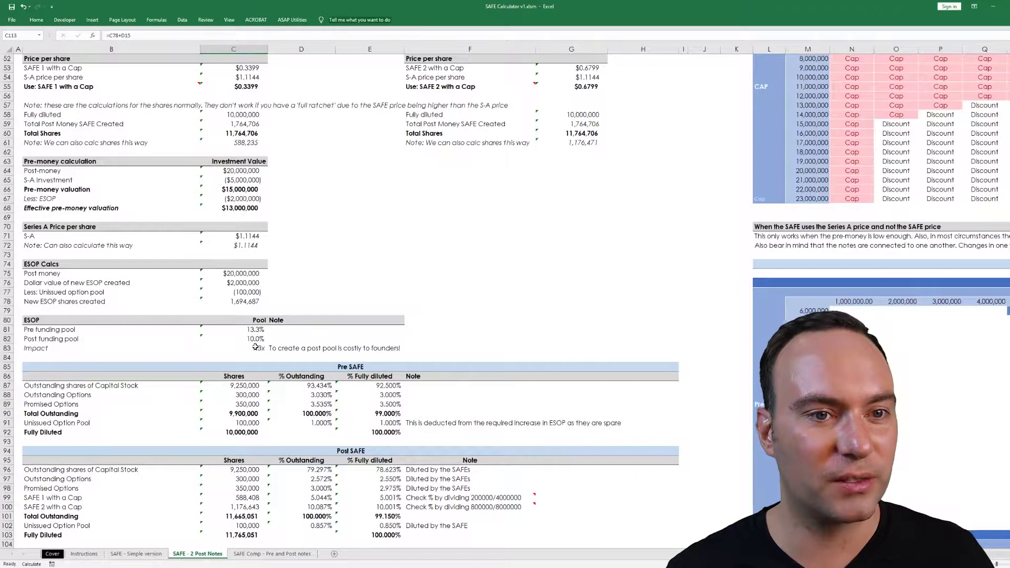
click(238, 301)
scroll(240, 301, down, 12)
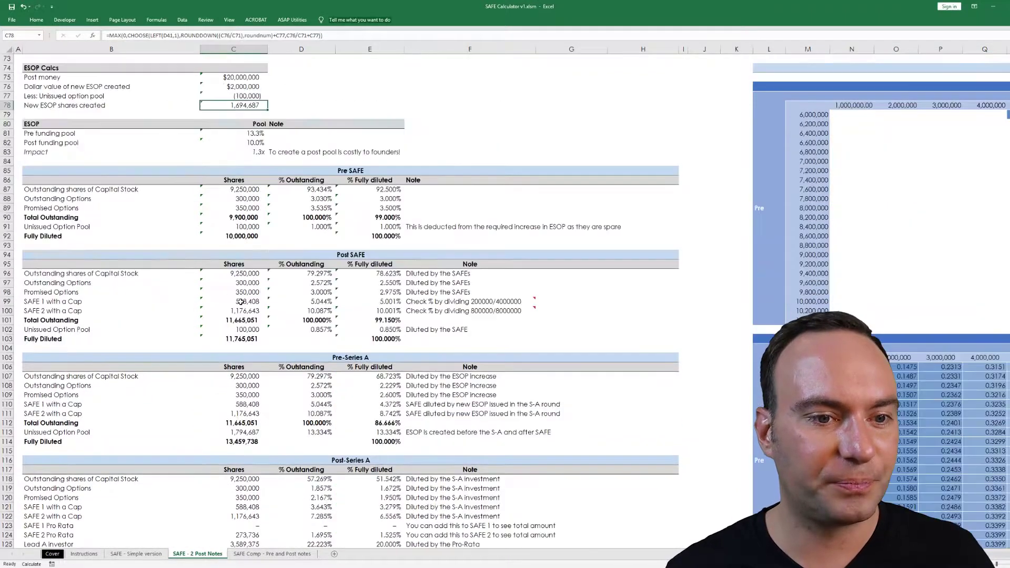
click(232, 292)
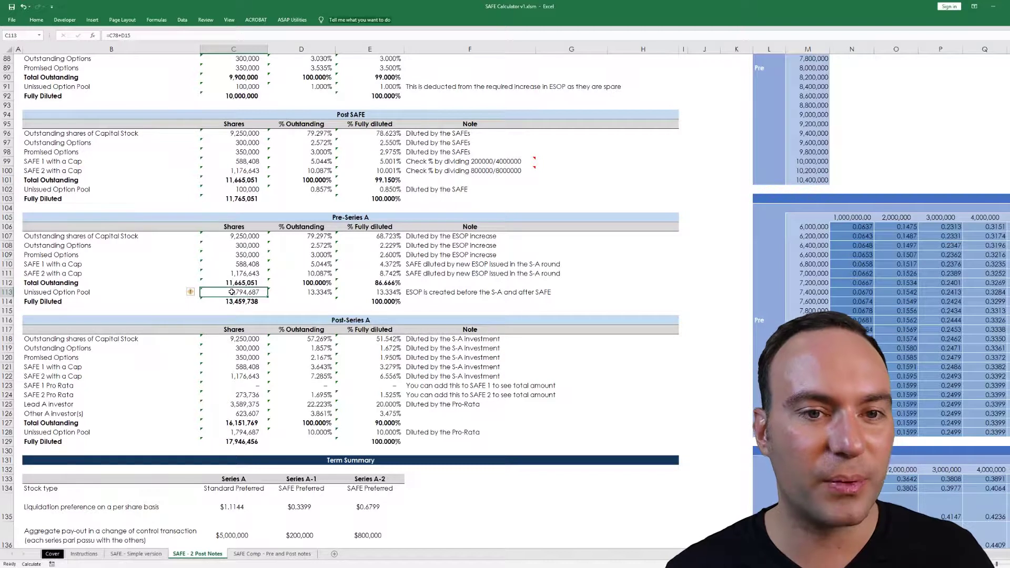
Step: Inspect the Post-Series A ownership percentage formulas for capital stock, outstanding options, SAFE 1 and the SAFE pro rata rows
click(315, 348)
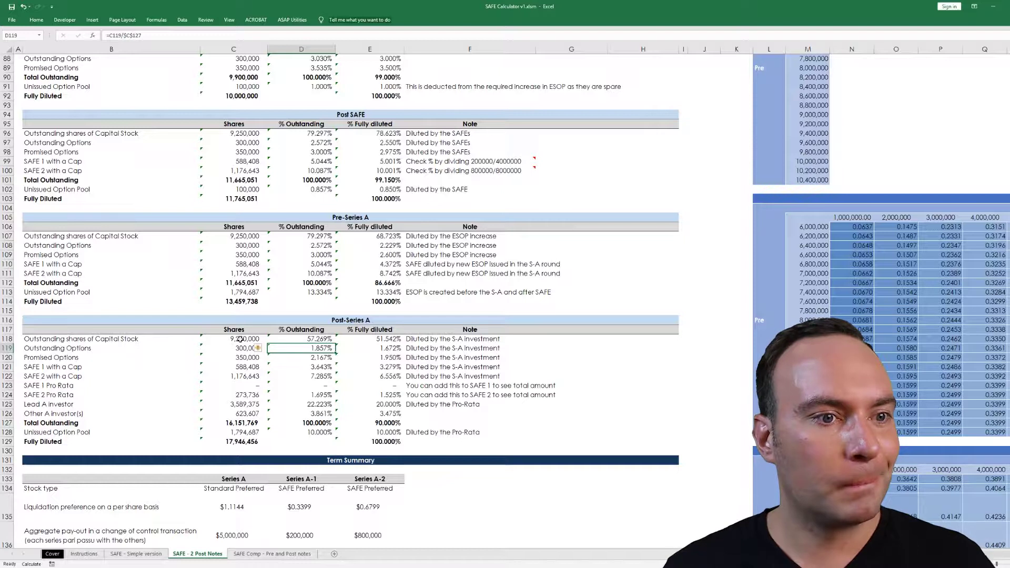
click(389, 337)
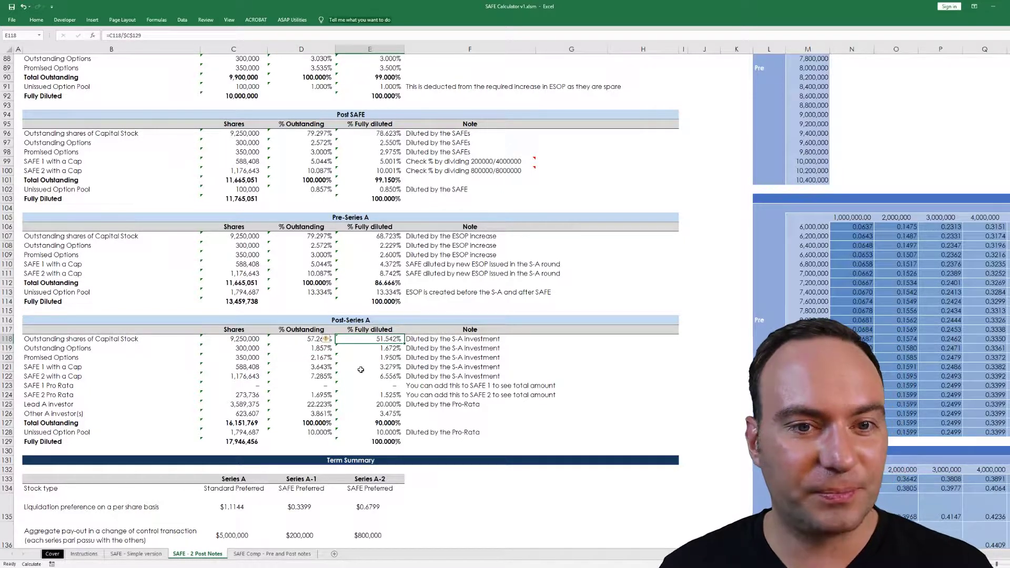
click(393, 366)
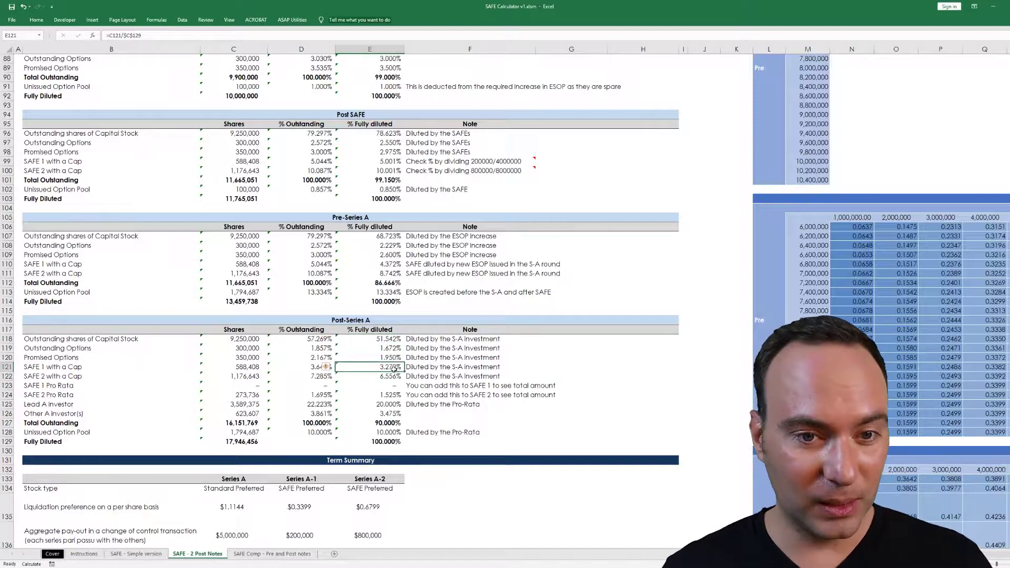
click(395, 389)
click(384, 395)
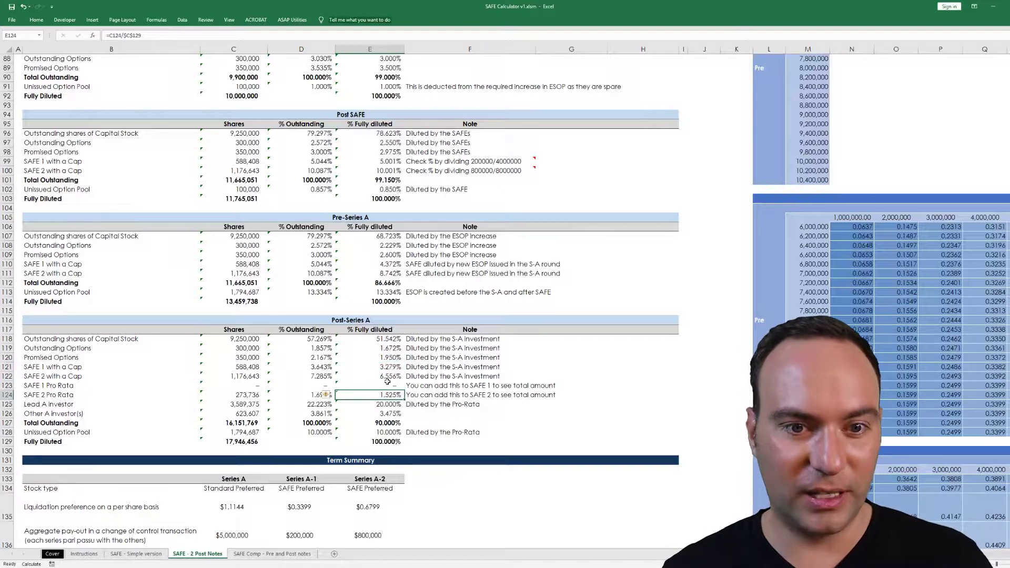
Step: Check the Post-Series A fully diluted percentages for the lead and other A investors, the unissued option pool and the total
click(385, 404)
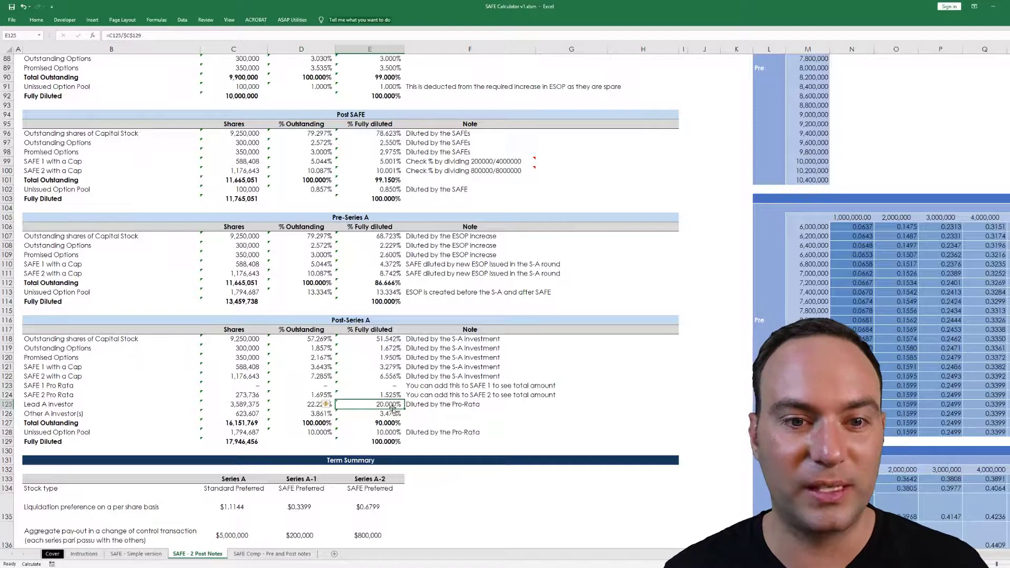
click(389, 414)
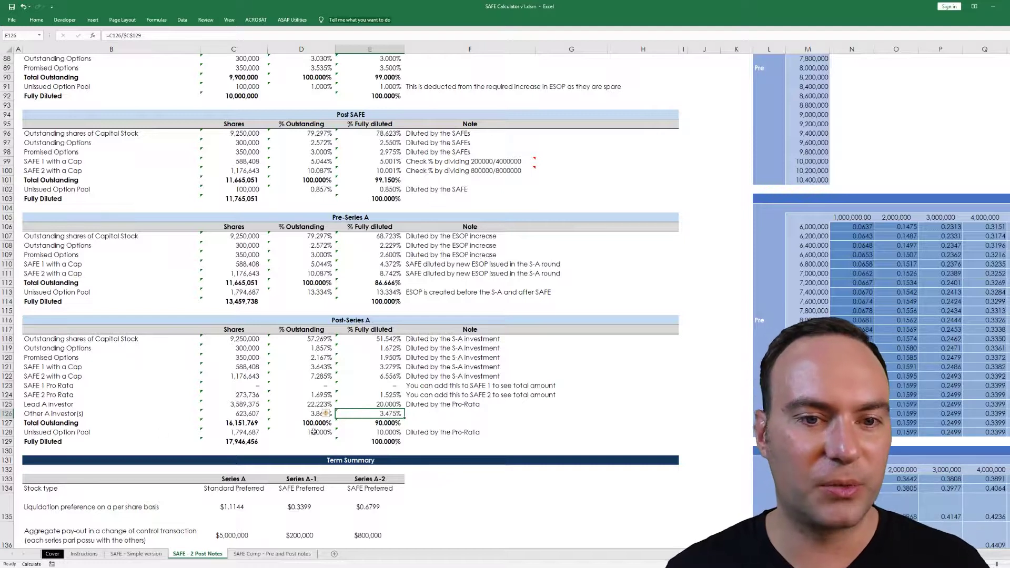
click(379, 434)
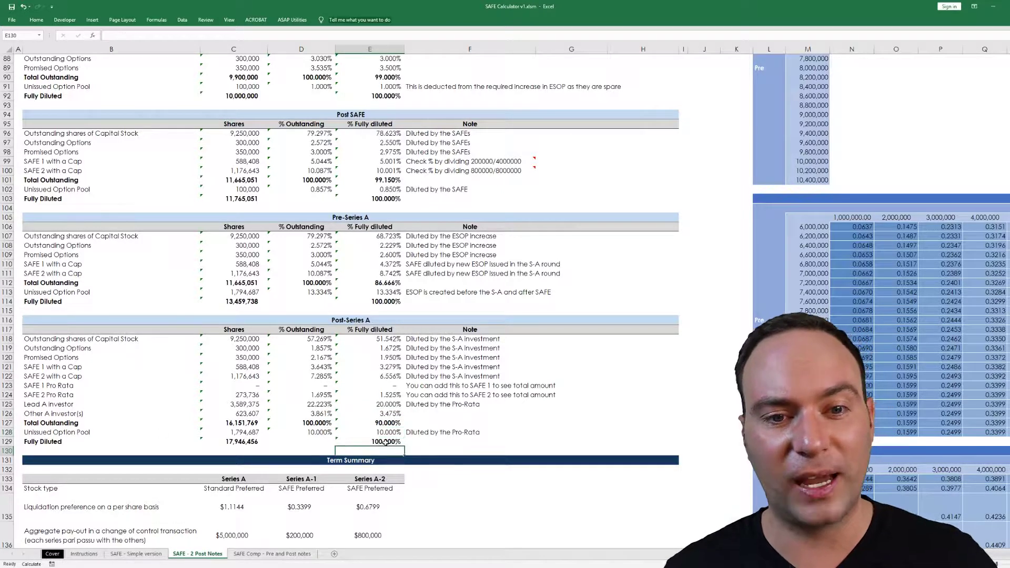
click(387, 442)
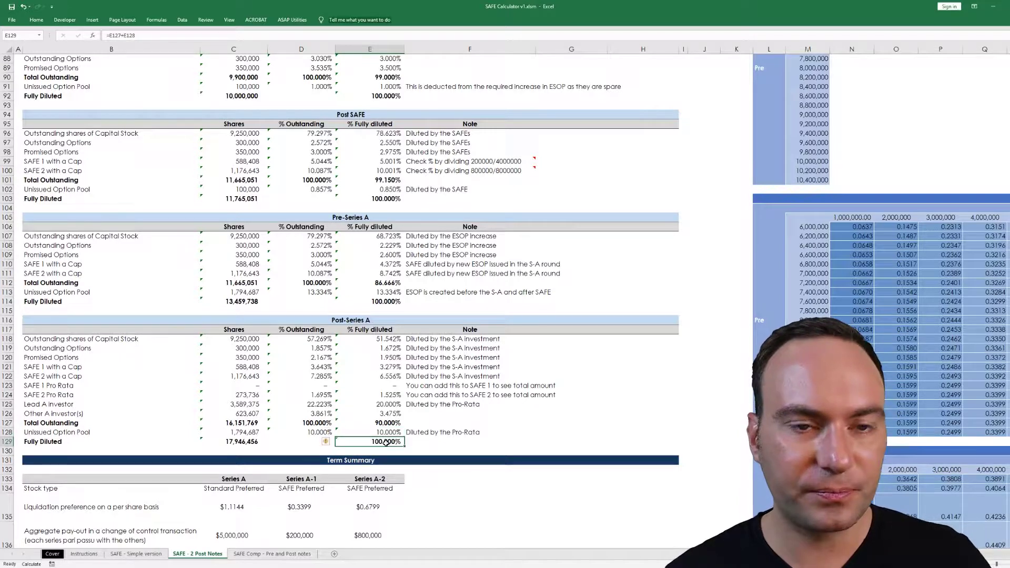
Step: Try 150,000,000 outstanding shares of capital stock in the share capitalisation assumptions, and undo the change
scroll(393, 442, up, 20)
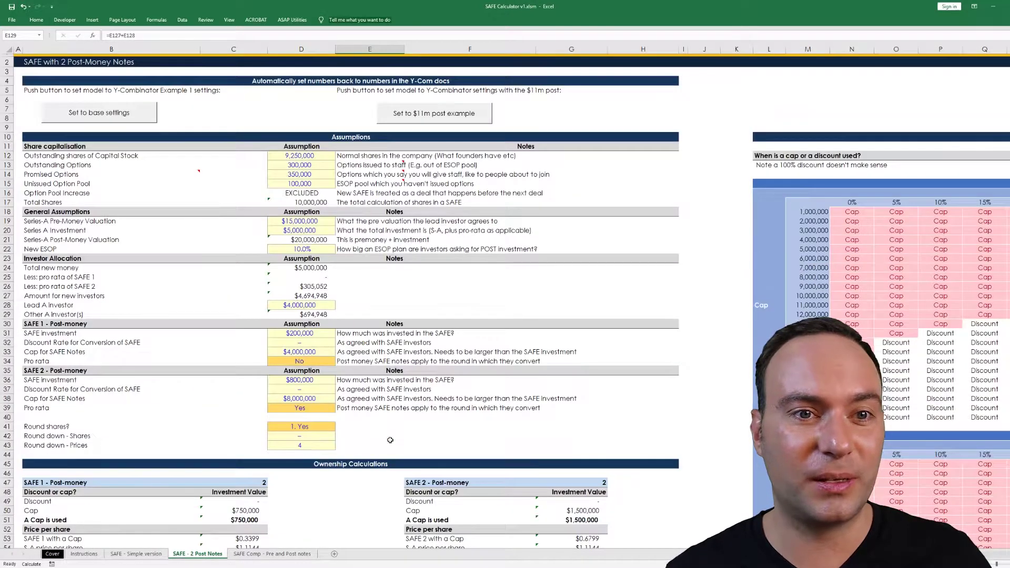
click(303, 154)
text(150000000)
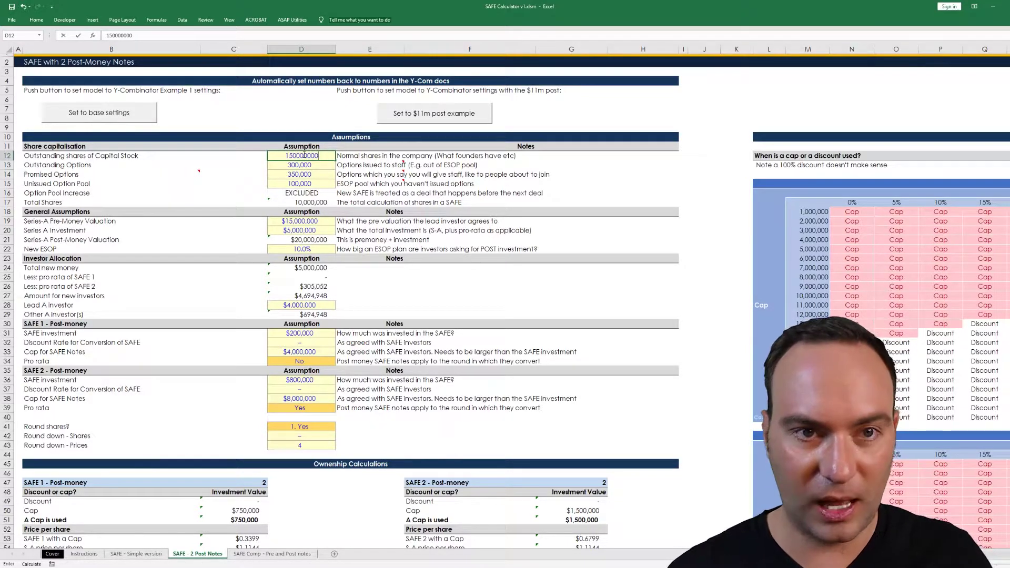
key(Return)
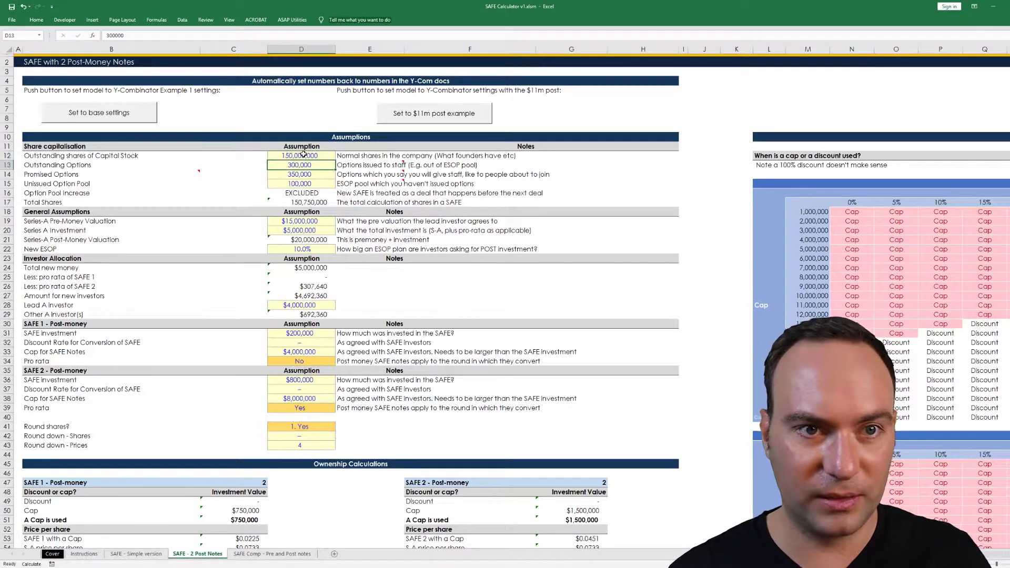
key(ctrl+z)
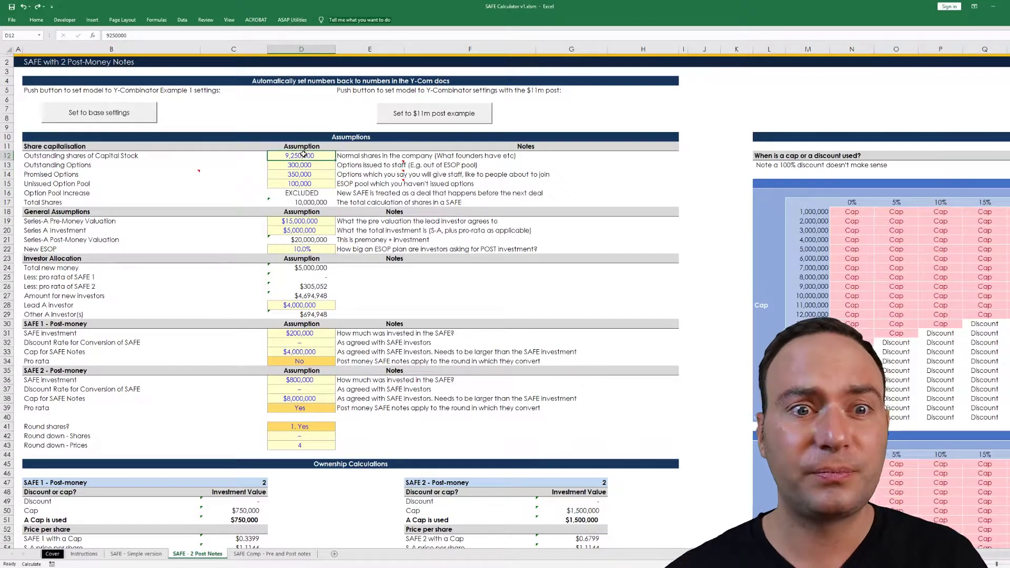
Step: Check the Series-A post-money valuation formula, try a Lead A investor amount of $3,000,000, and undo that change
click(318, 240)
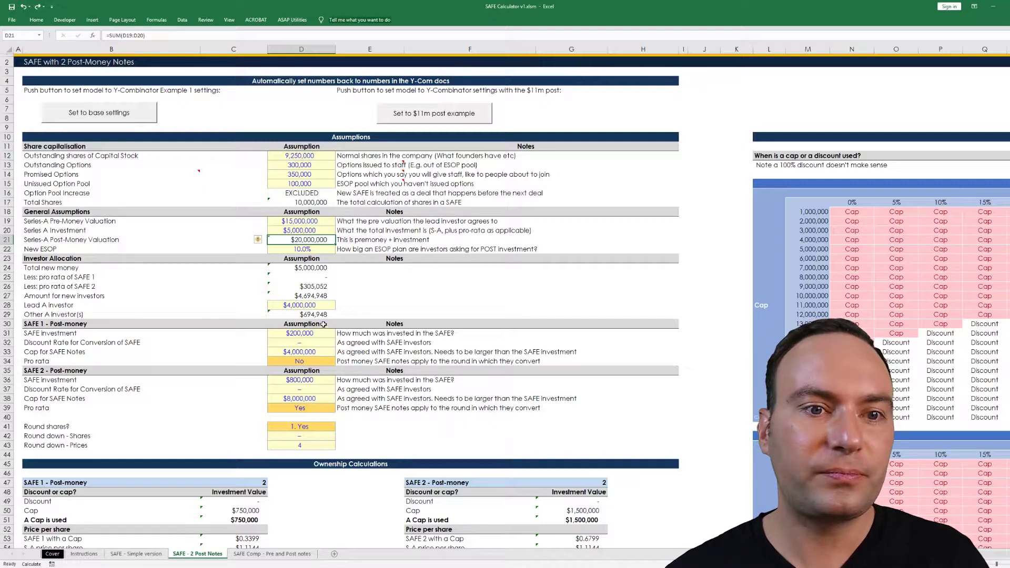
click(319, 305)
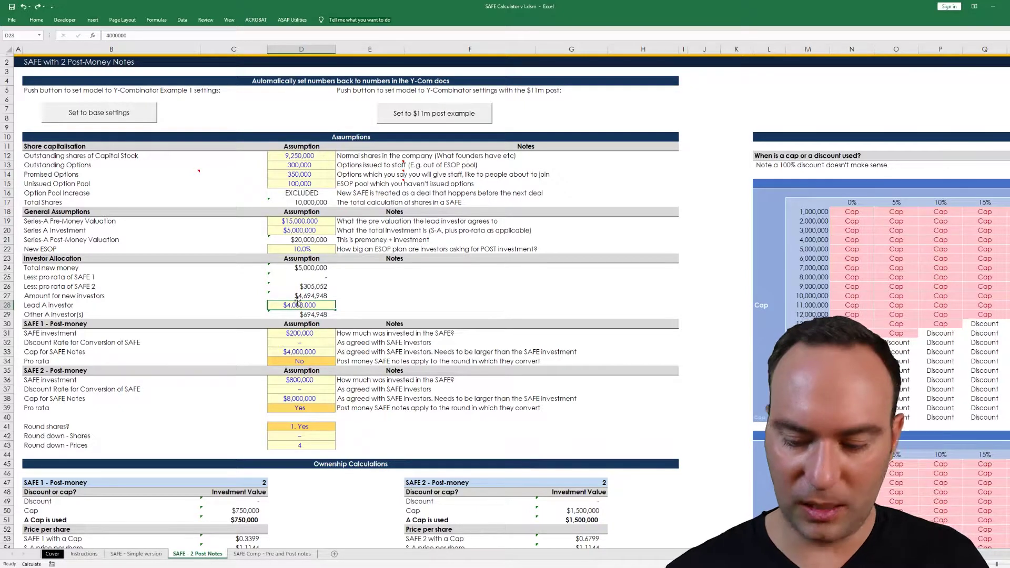
text(3,000,000)
key(Return)
click(299, 302)
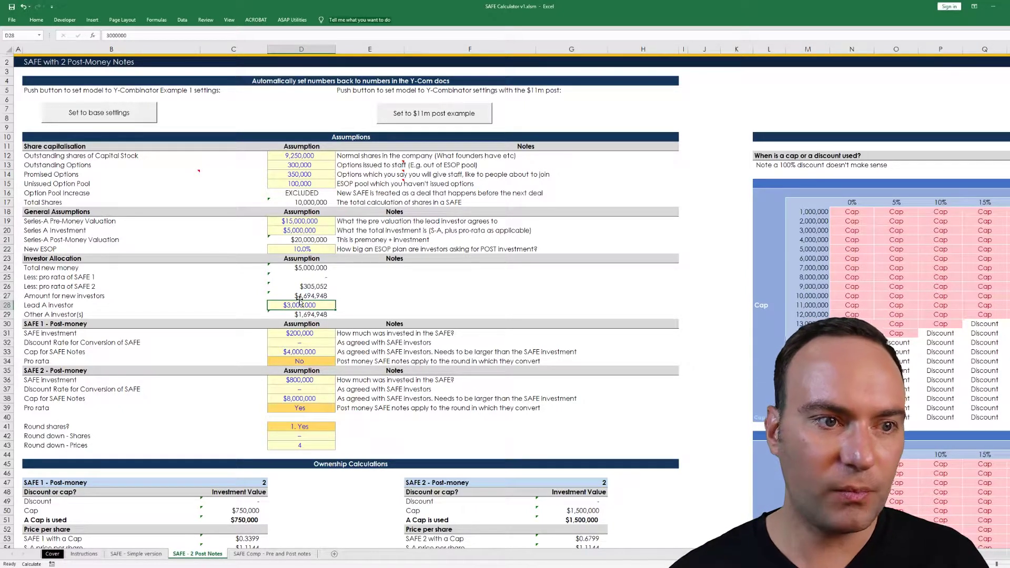
key(Down)
key(ctrl+z)
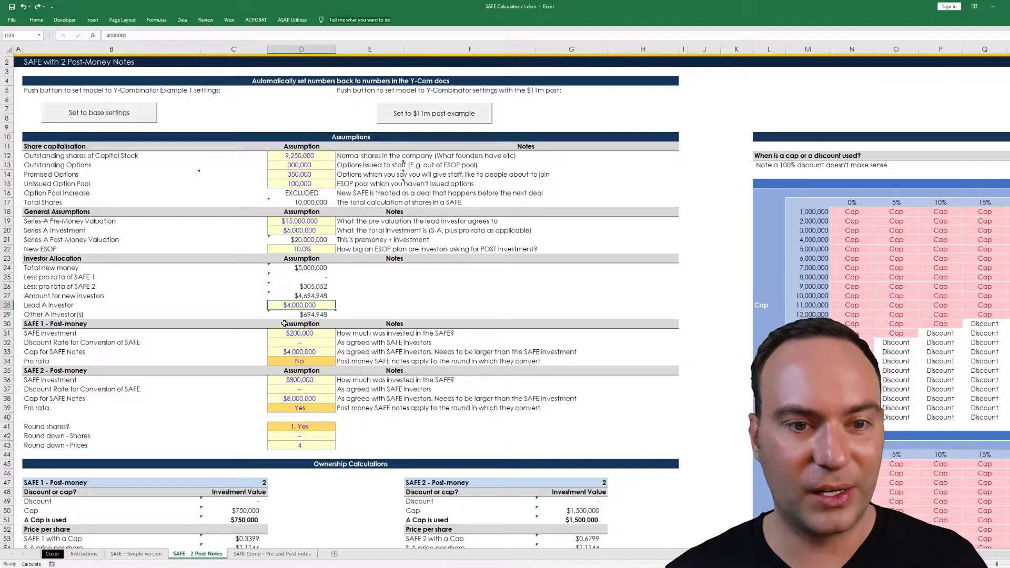
Step: Review the Term Summary's liquidation preference, pay-out, conversion and dividend terms for Series A, A-1 and A-2
scroll(309, 412, down, 15)
scroll(293, 362, down, 20)
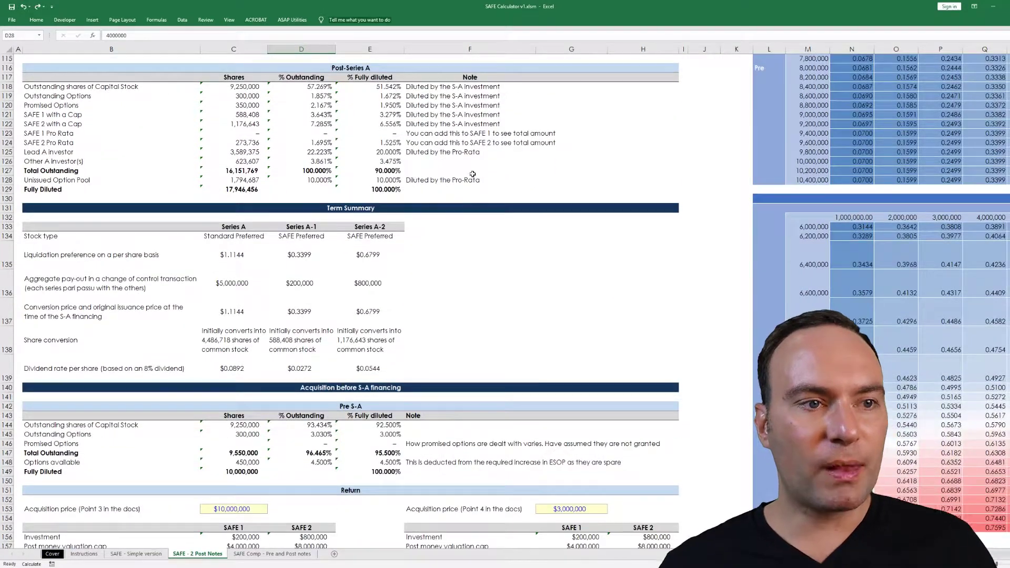
click(426, 273)
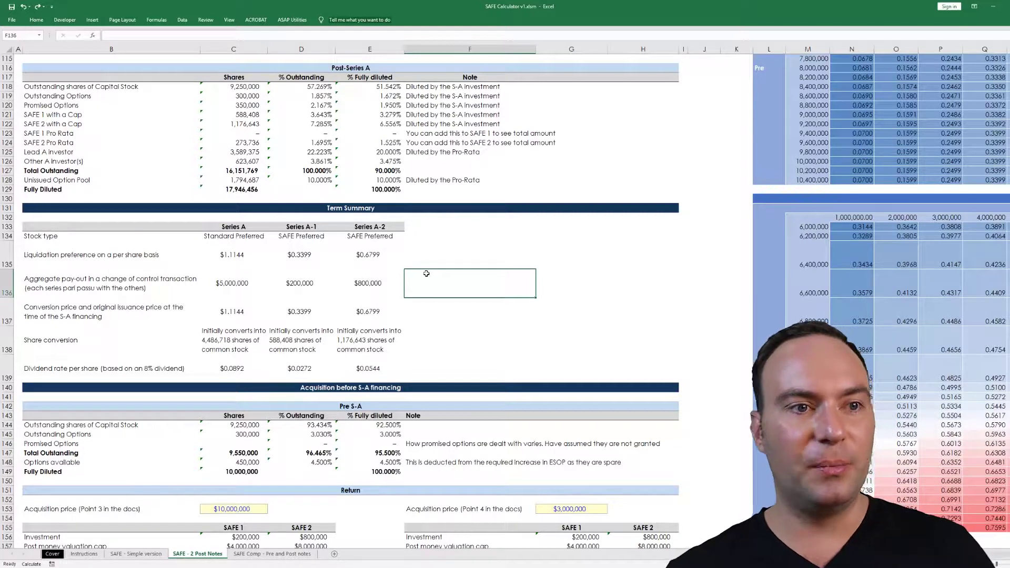
drag(227, 245, 372, 360)
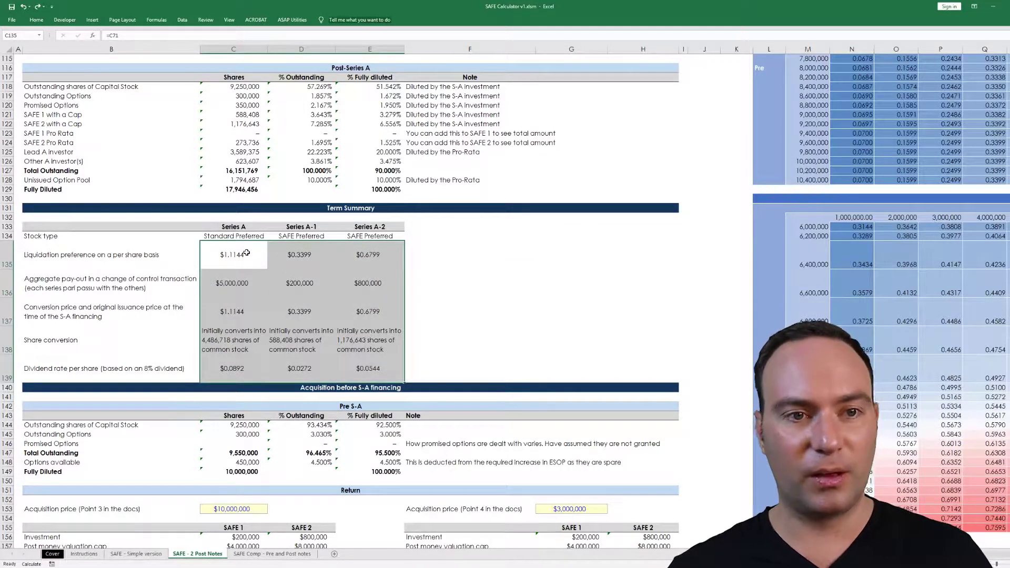
click(268, 280)
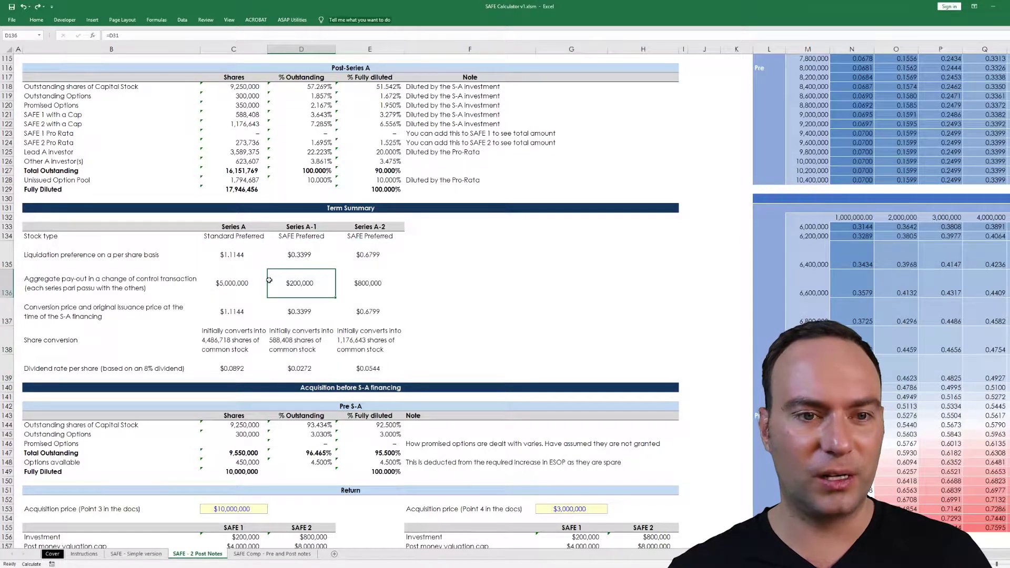
Step: Examine the Pre S-A table for an acquisition before financing, including the notes on promised options and the options available formula
scroll(269, 279, down, 5)
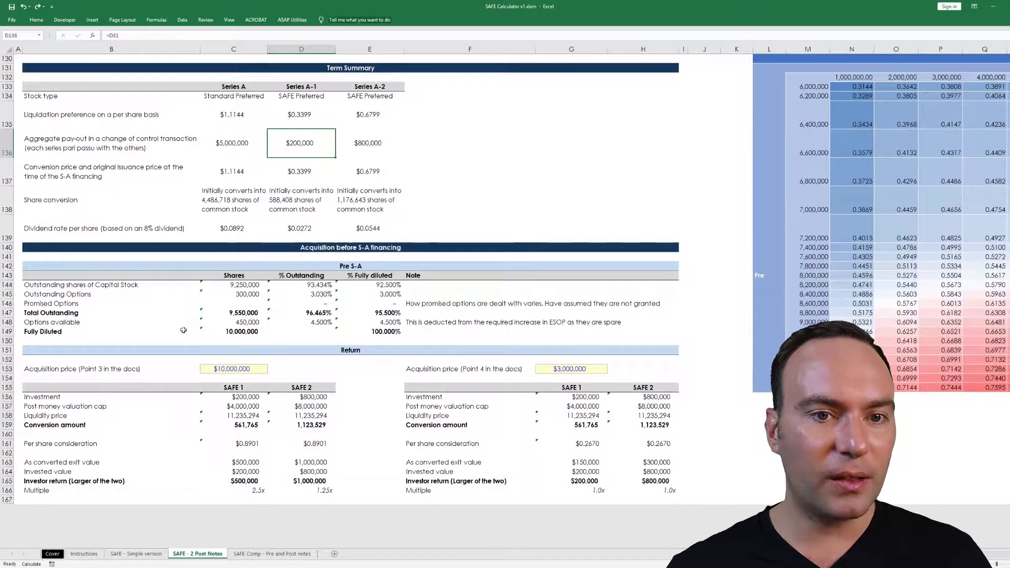
double_click(423, 304)
click(348, 293)
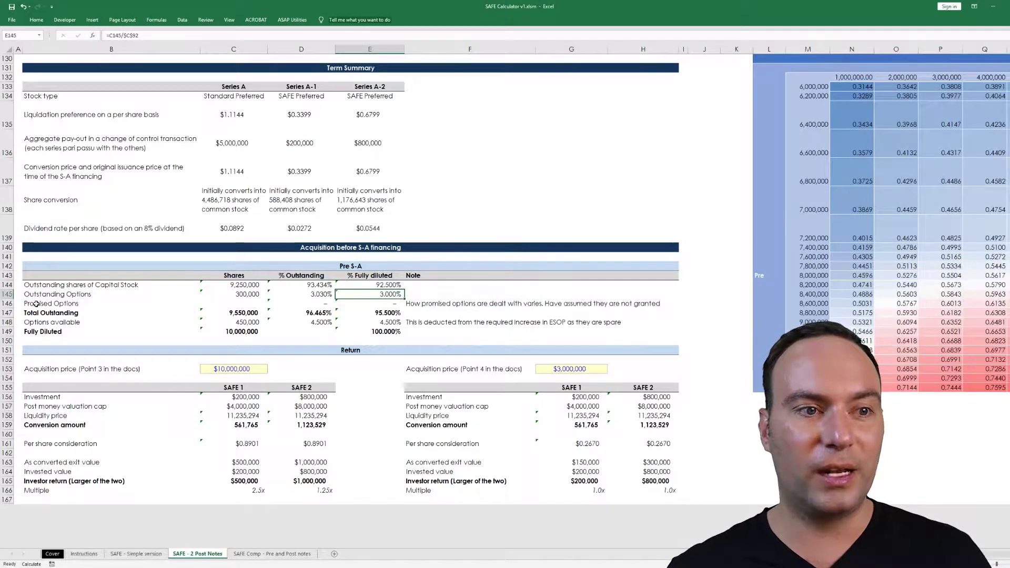
click(2, 303)
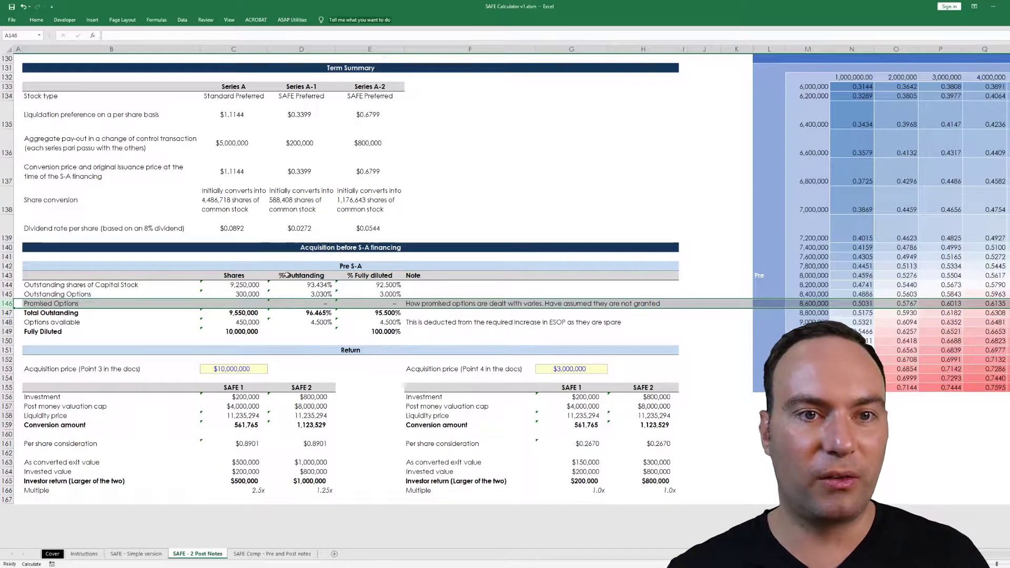
click(386, 305)
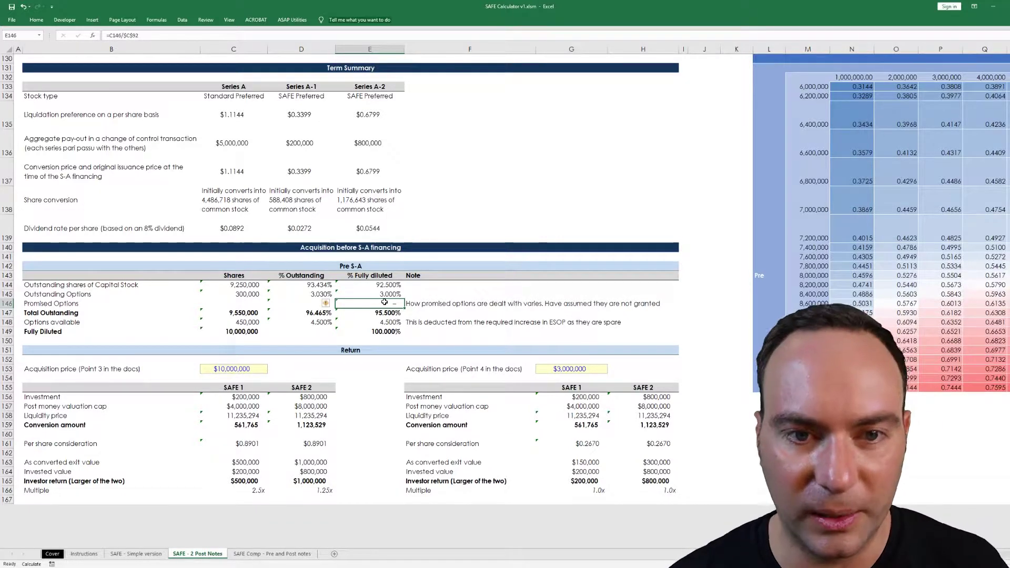
key(Right)
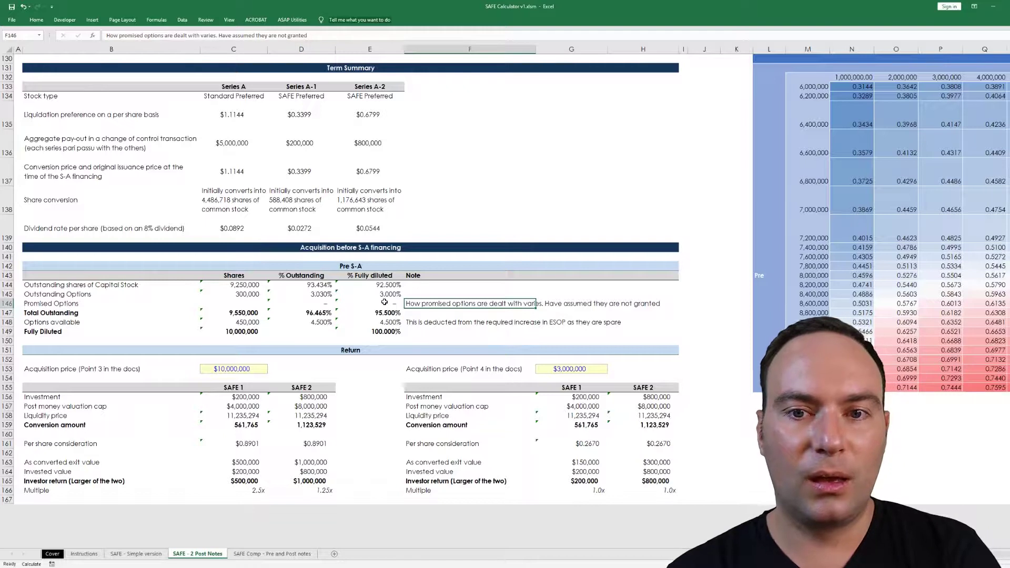
key(Down)
key(Down)
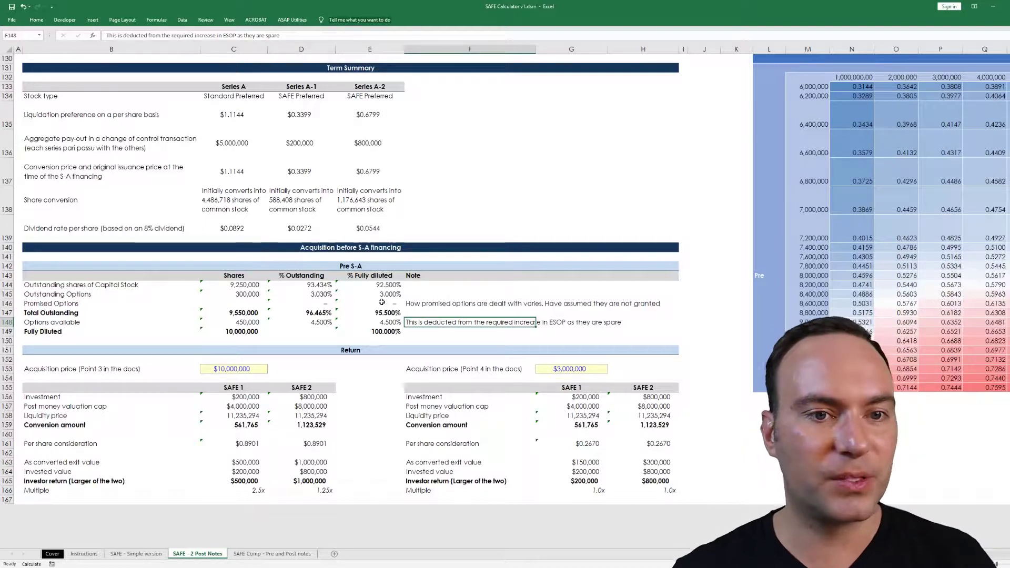
click(382, 321)
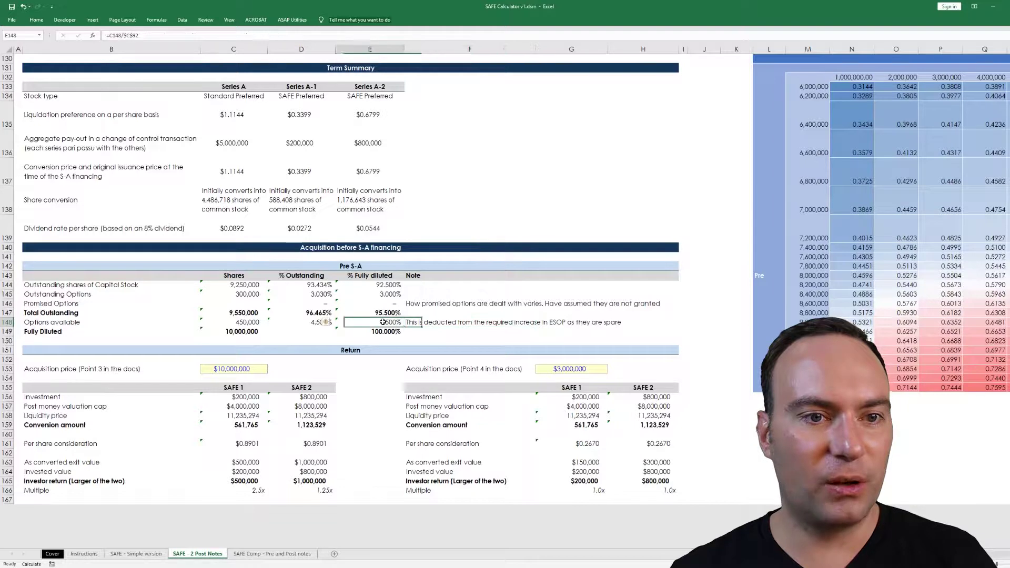
Step: Examine the SAFE 1 and SAFE 2 investor returns under both acquisition prices in the acquisition-before-financing section
scroll(382, 321, up, 1)
scroll(382, 321, down, 3)
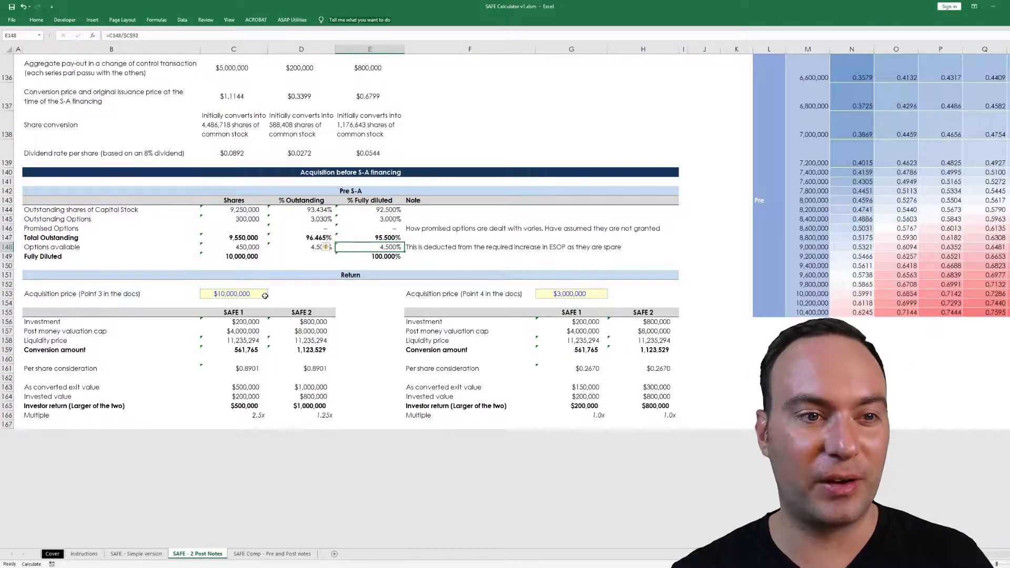
click(234, 292)
click(563, 296)
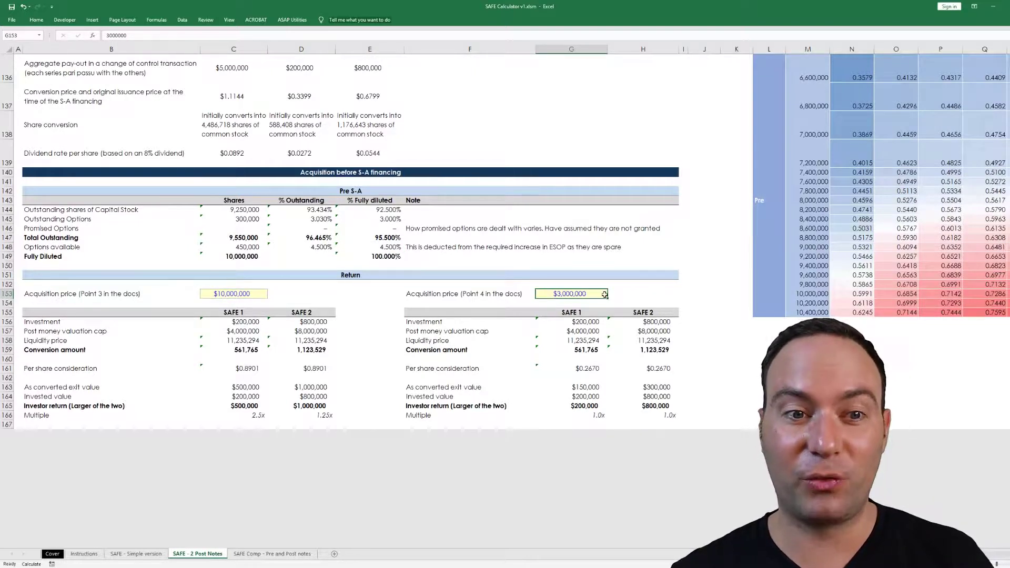
click(238, 406)
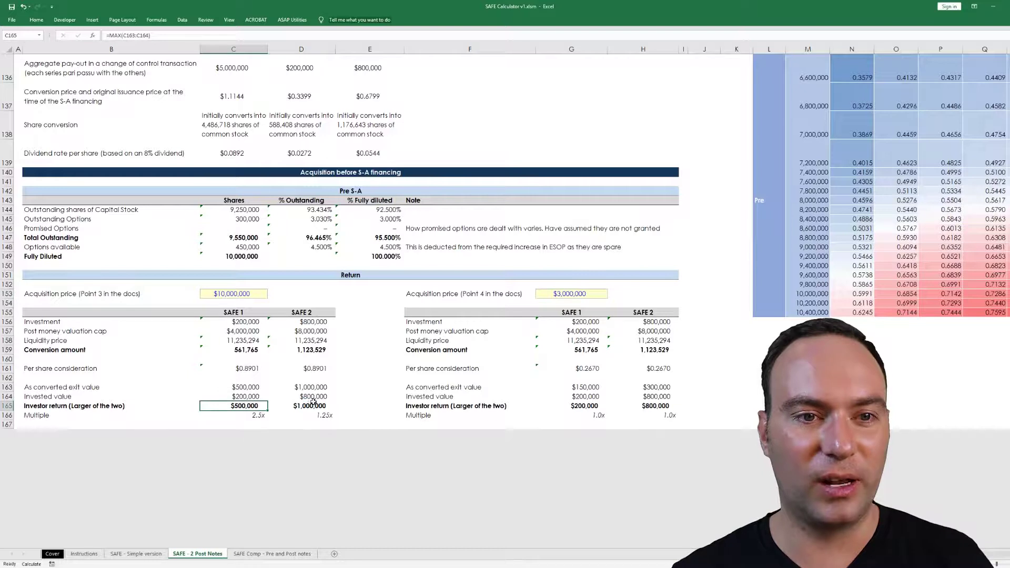
click(312, 405)
click(569, 407)
click(665, 397)
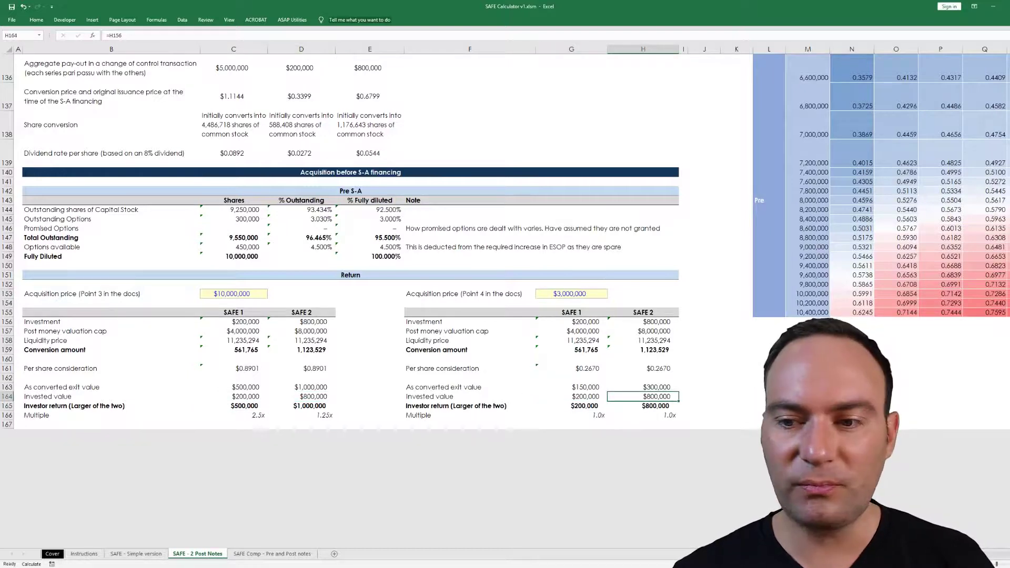
Step: Review the sensitivity tables showing when a cap or a discount is used for SAFE 1 and SAFE 2
scroll(505, 184, right, 5)
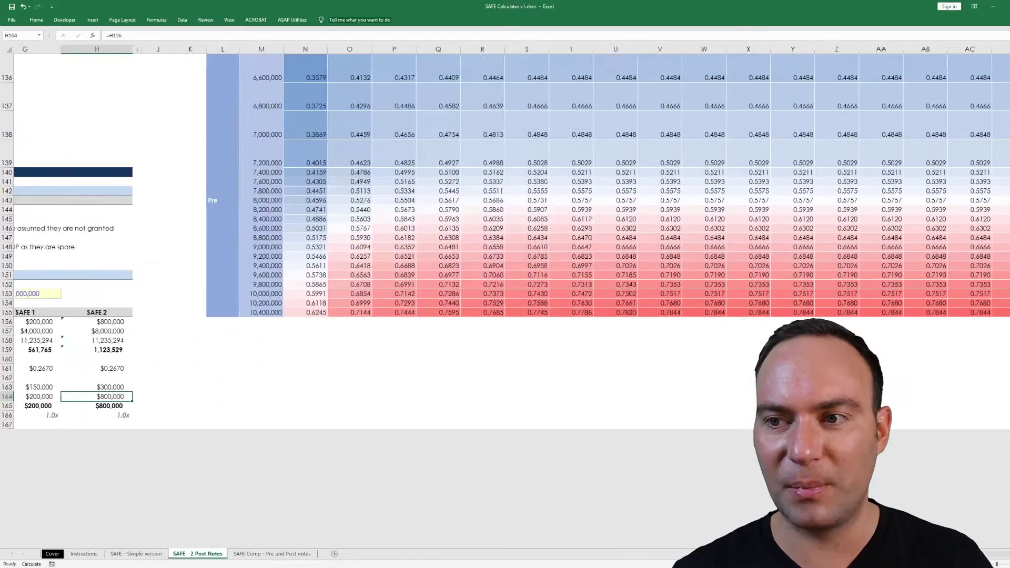
scroll(624, 399, right, 4)
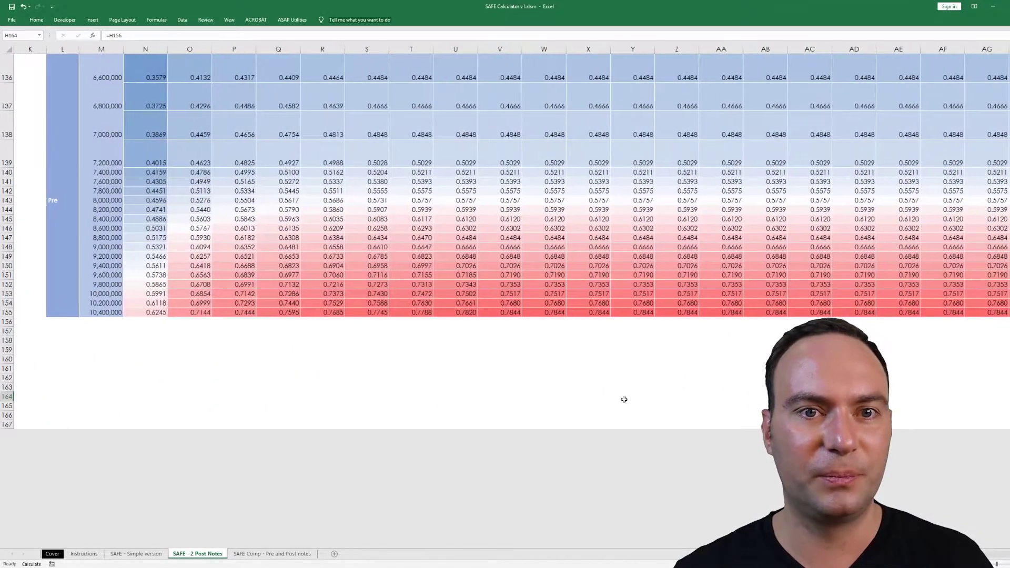
scroll(624, 399, up, 20)
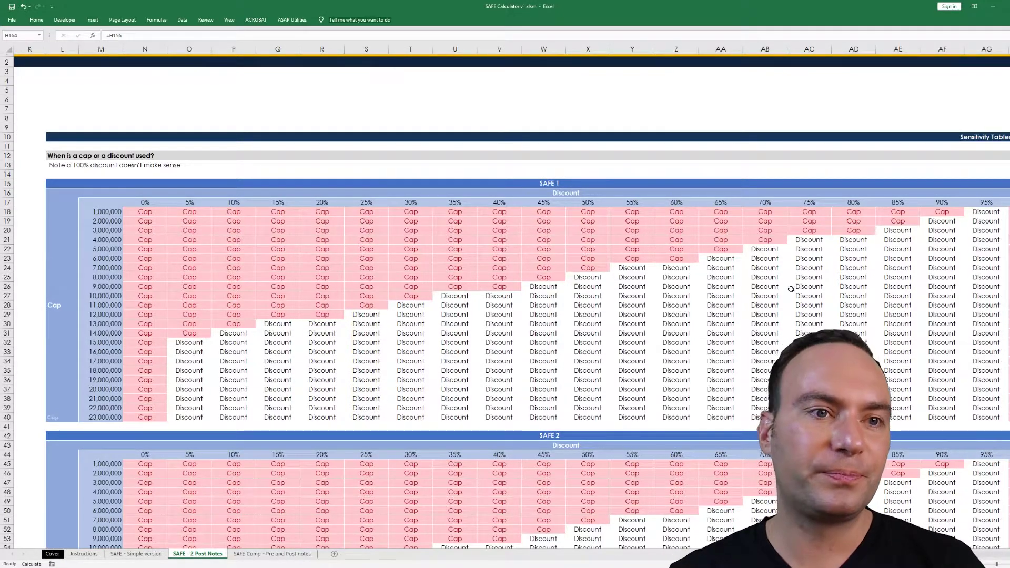
scroll(313, 241, down, 6)
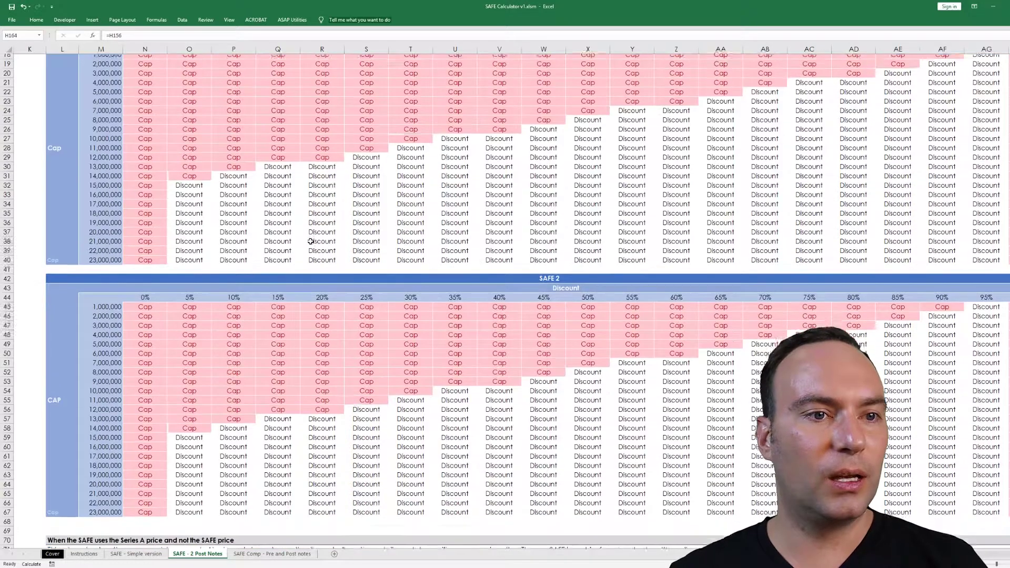
scroll(310, 239, up, 6)
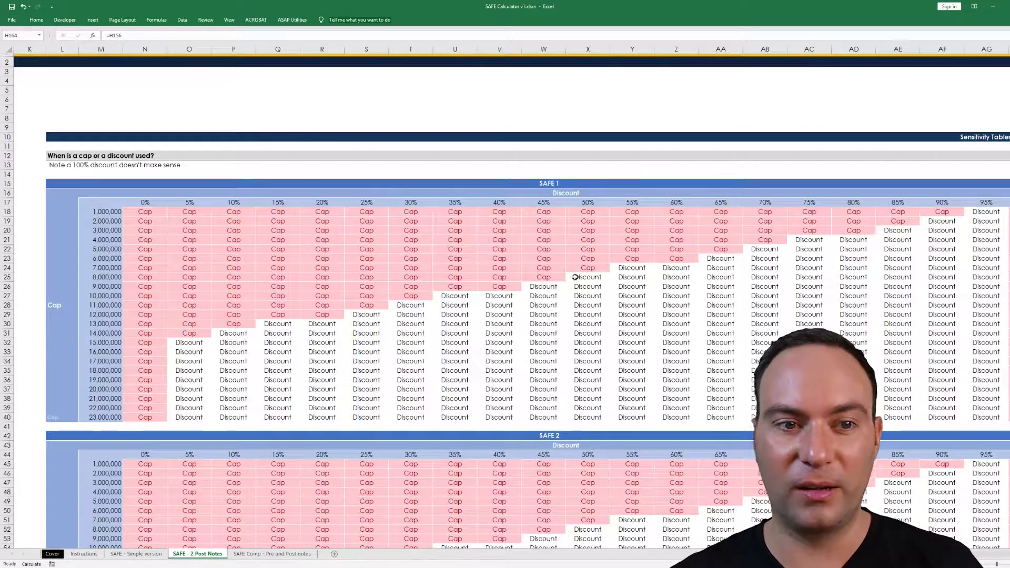
scroll(573, 275, down, 8)
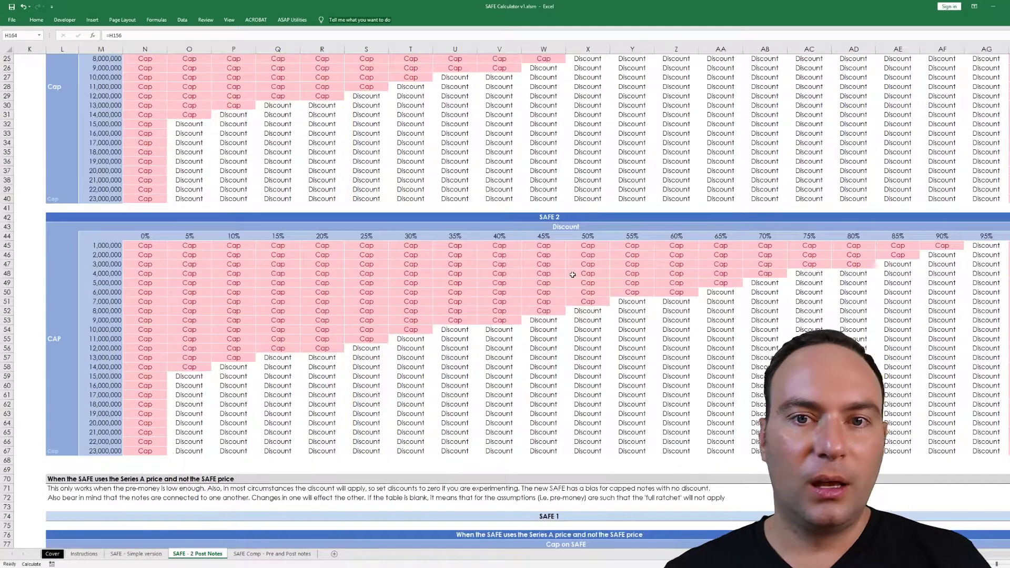
Step: Inspect the formulas in the SAFE 1 table for when the Series A price is used, at the 9,000,000 and 10,000,000 caps
scroll(640, 268, down, 10)
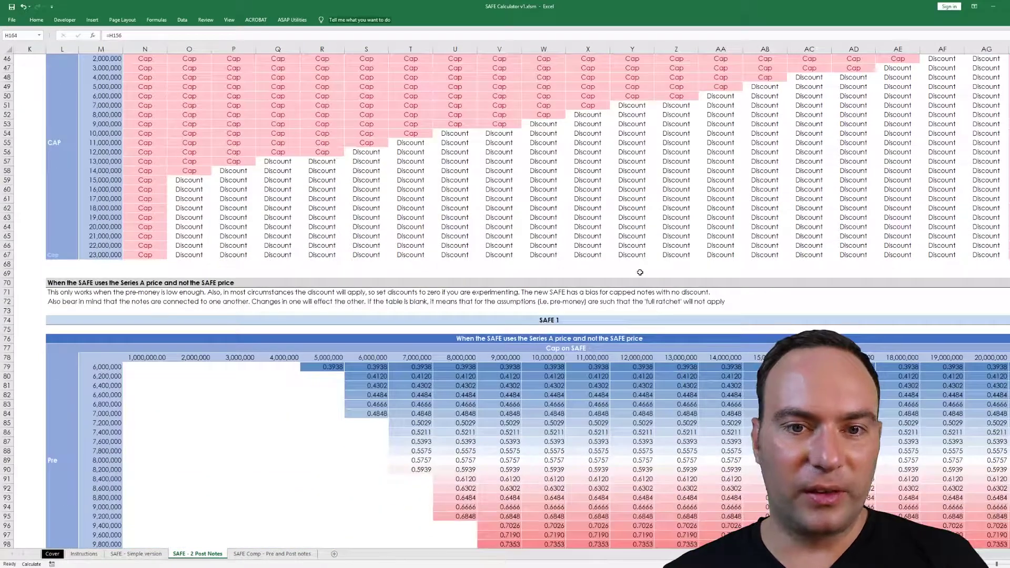
scroll(640, 271, down, 1)
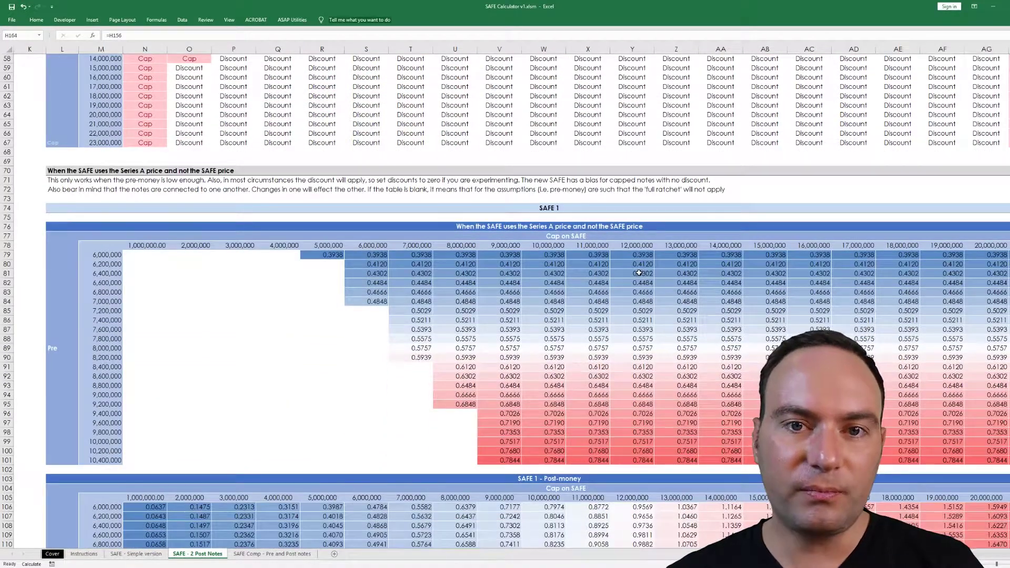
click(490, 272)
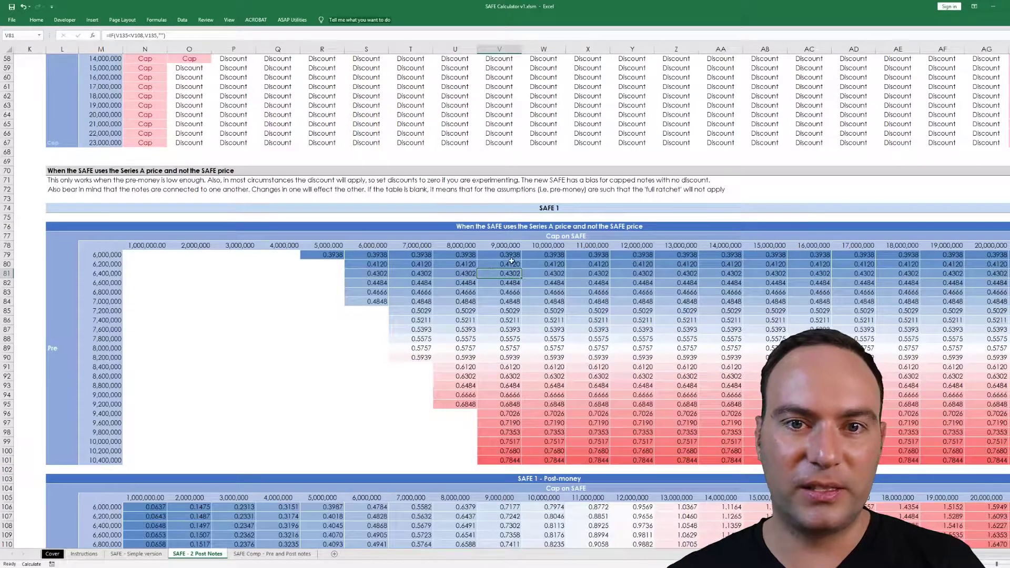
click(559, 254)
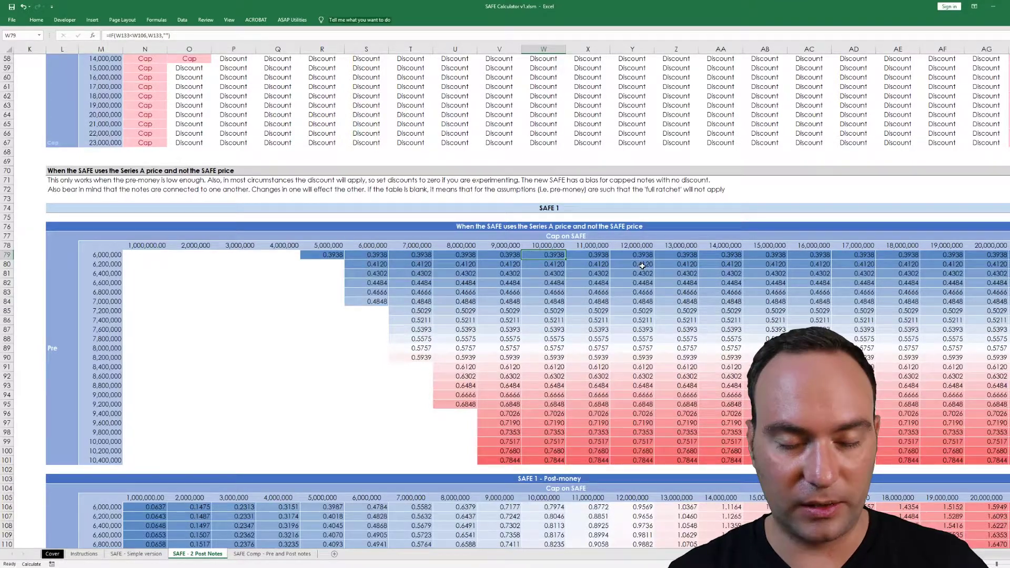
Step: Check the S-A price per share in the SAFE 2 ownership calculations
key(ctrl+Home)
scroll(642, 266, down, 9)
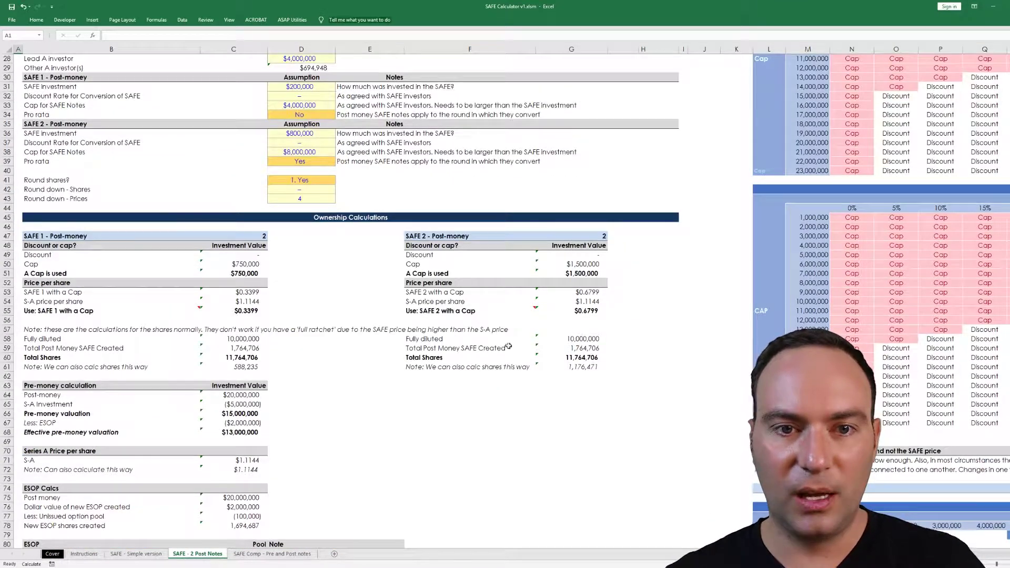
click(573, 303)
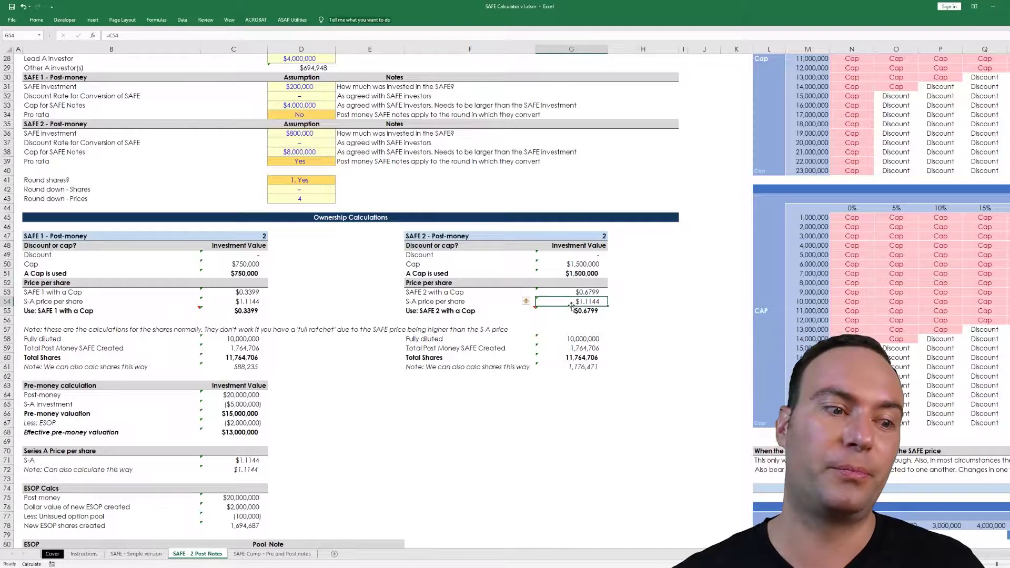
Step: Return to the SAFE 1 Series A price table and inspect its blank cells and the formula for a 10,000,000 cap at 7,600,000 pre-money
click(929, 350)
scroll(920, 350, down, 13)
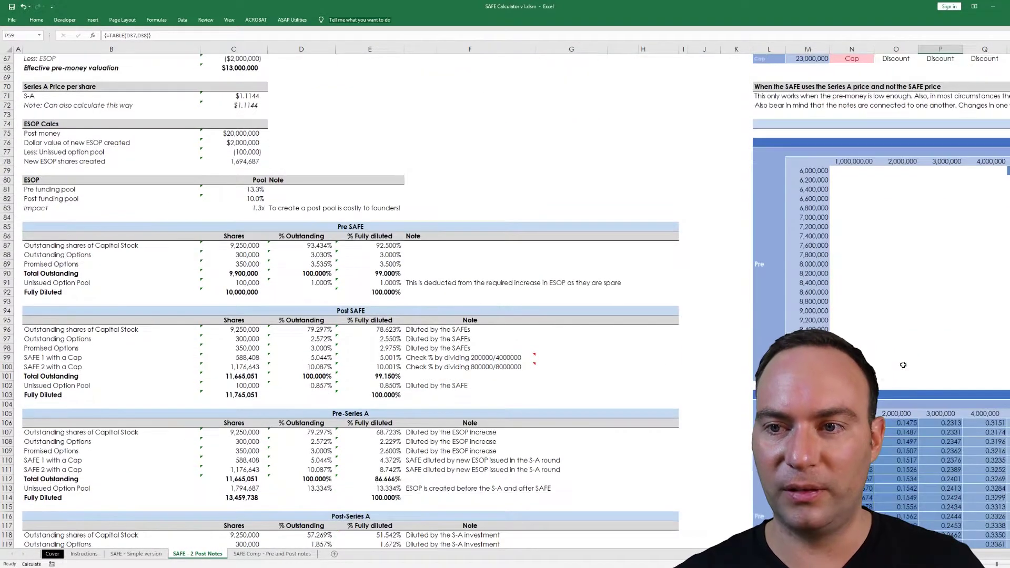
click(893, 332)
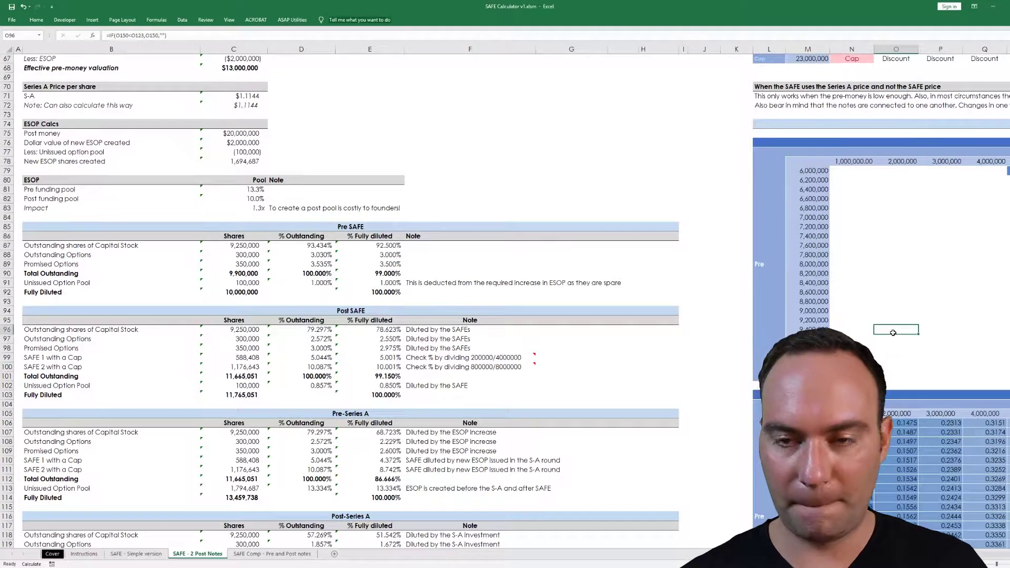
scroll(893, 332, right, 5)
key(Left)
key(Left)
key(Left)
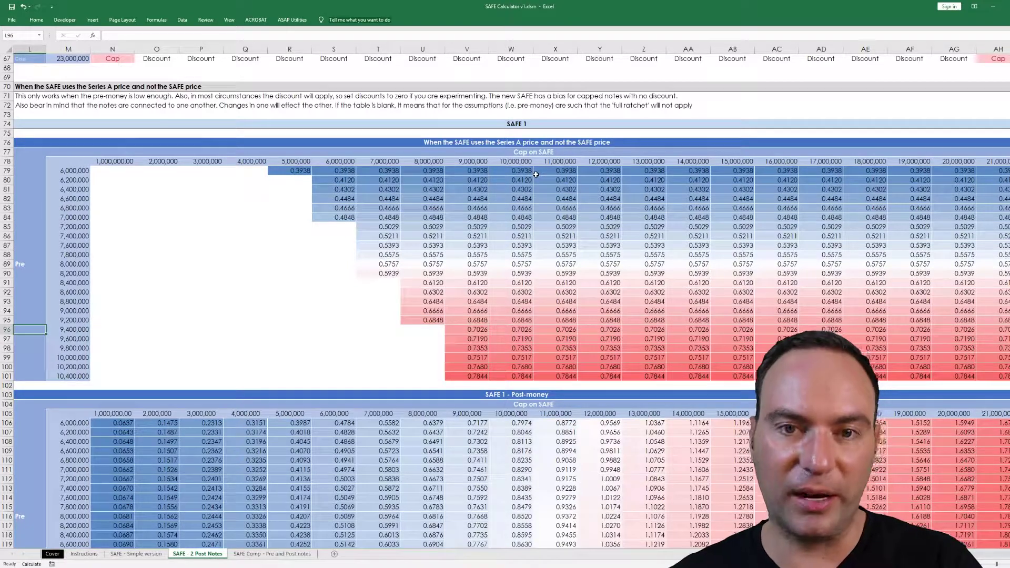
click(513, 245)
Step: Review the SAFE 1 post-money and discount price tables that feed the Series A price comparison
scroll(514, 244, down, 5)
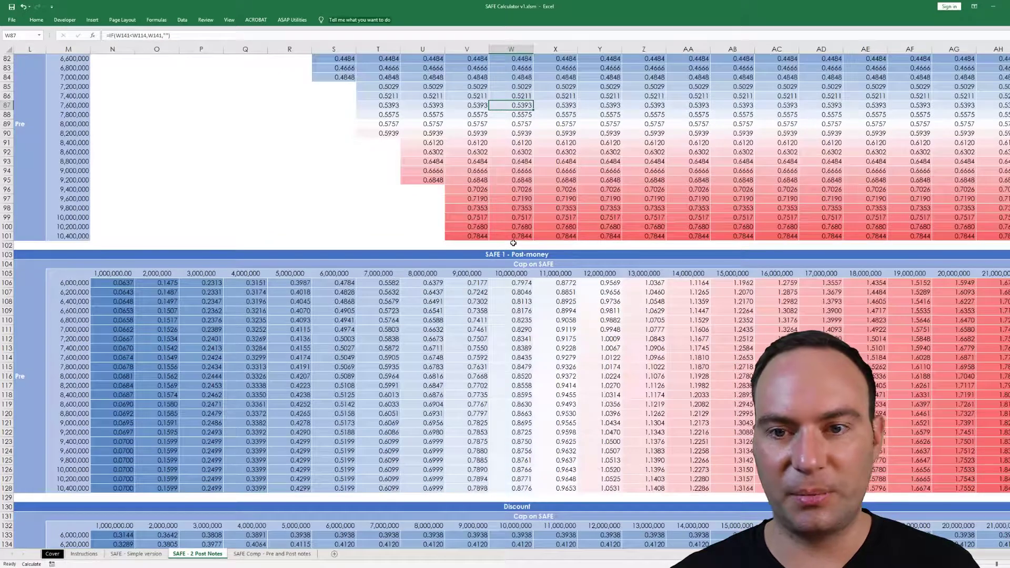
scroll(512, 243, down, 16)
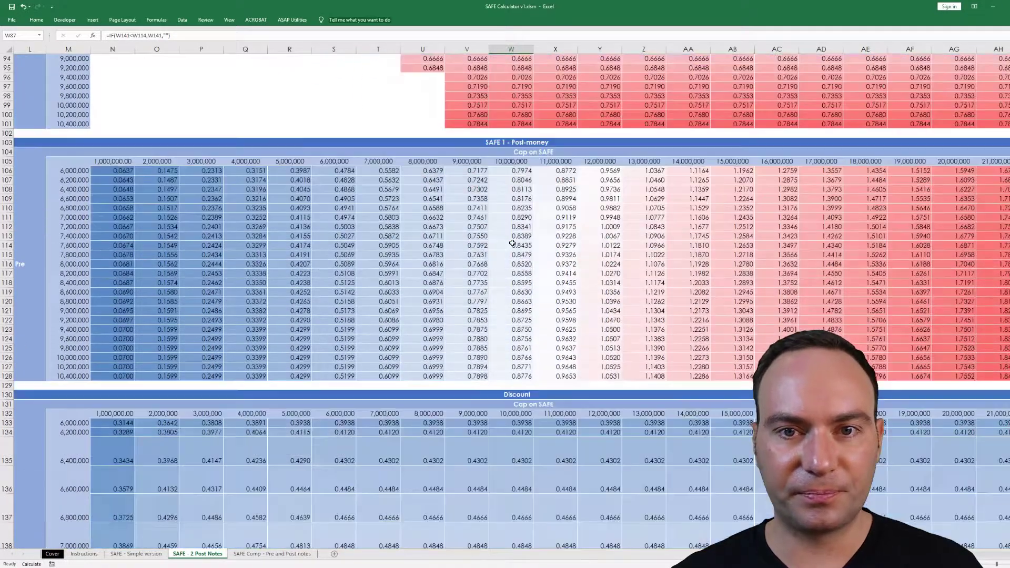
scroll(508, 242, up, 7)
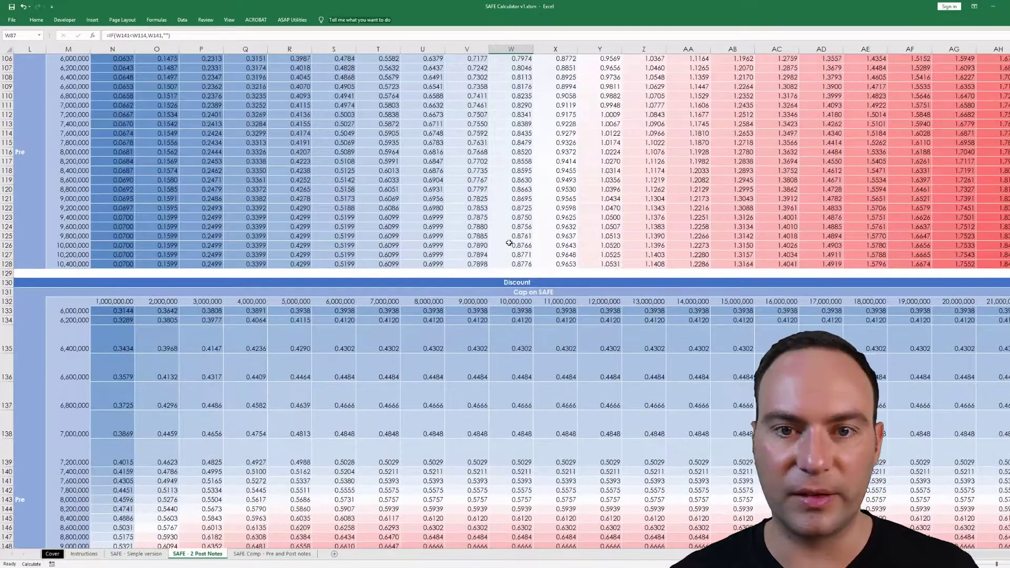
scroll(504, 339, down, 5)
scroll(504, 339, up, 6)
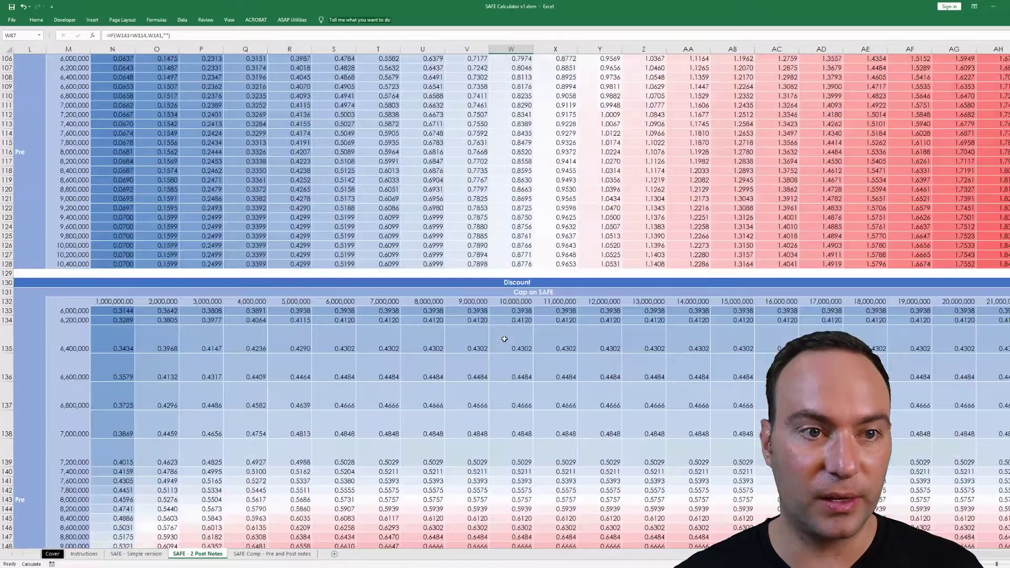
click(392, 290)
Step: Open the SAFE Comp - Pre and Post notes sheet and enlarge its view to show the assumptions
key(ctrl+Home)
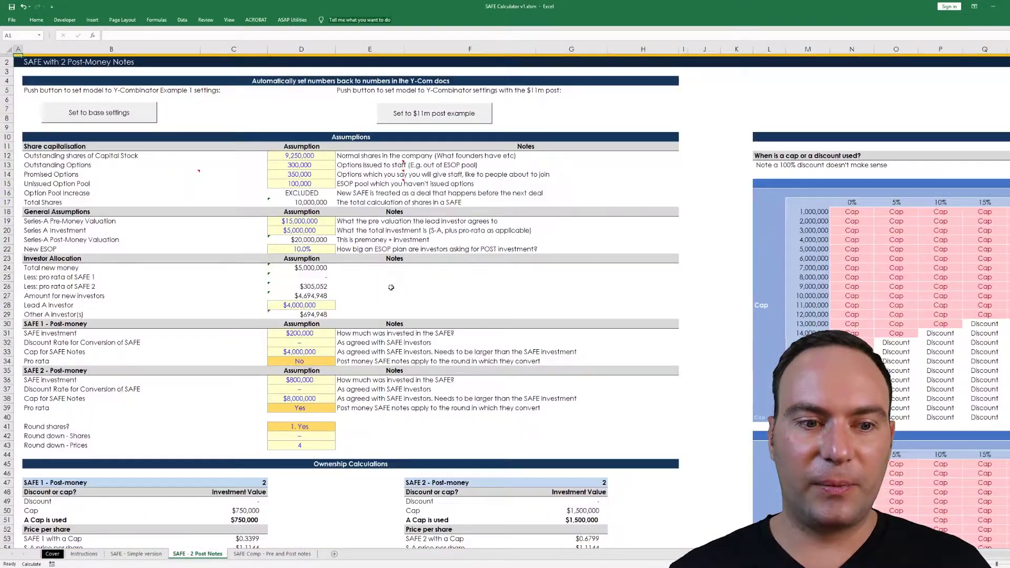
key(ctrl+Page_Down)
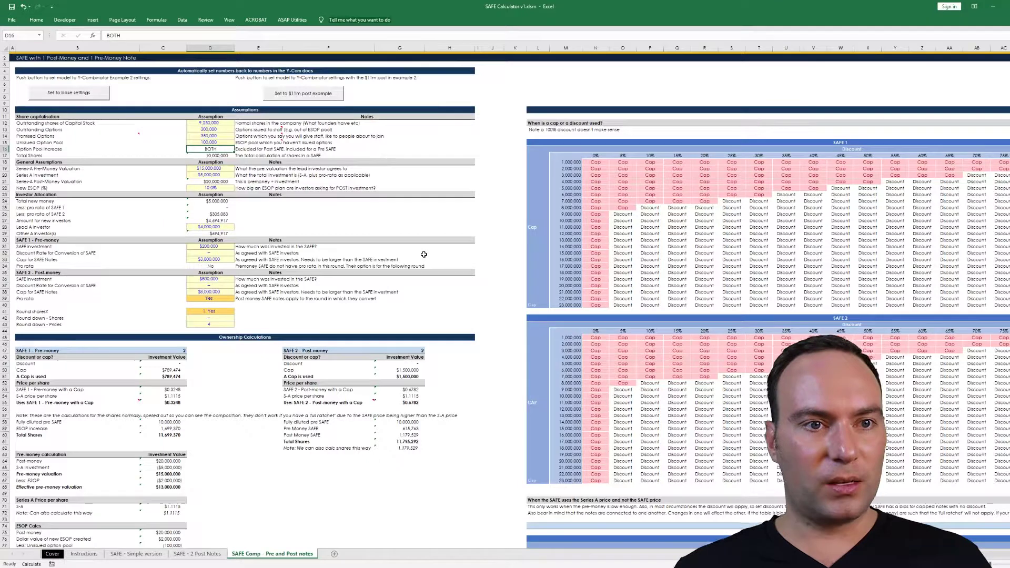
ctrl+scroll(415, 255, up, 3)
key(ctrl+Home)
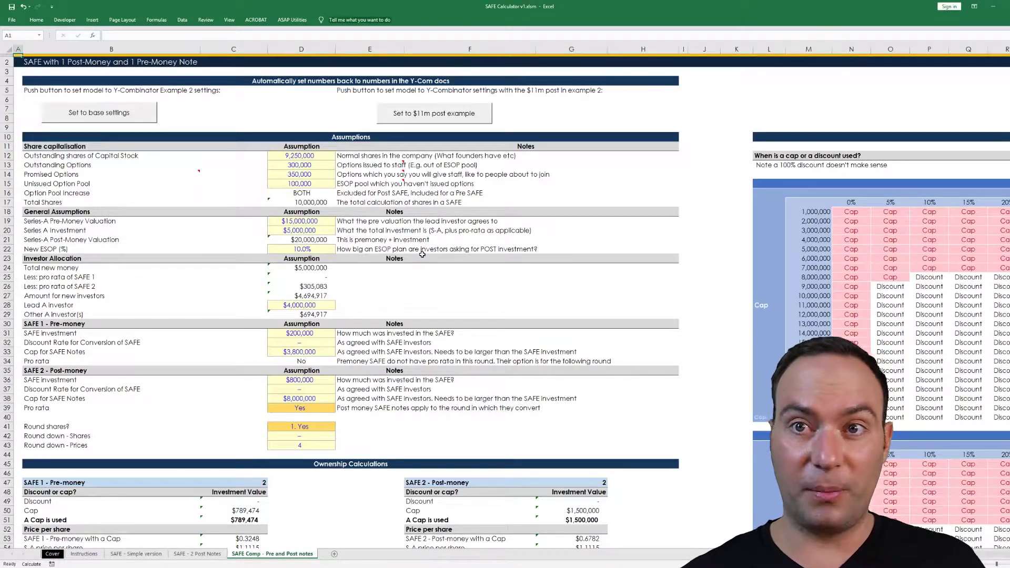
click(506, 269)
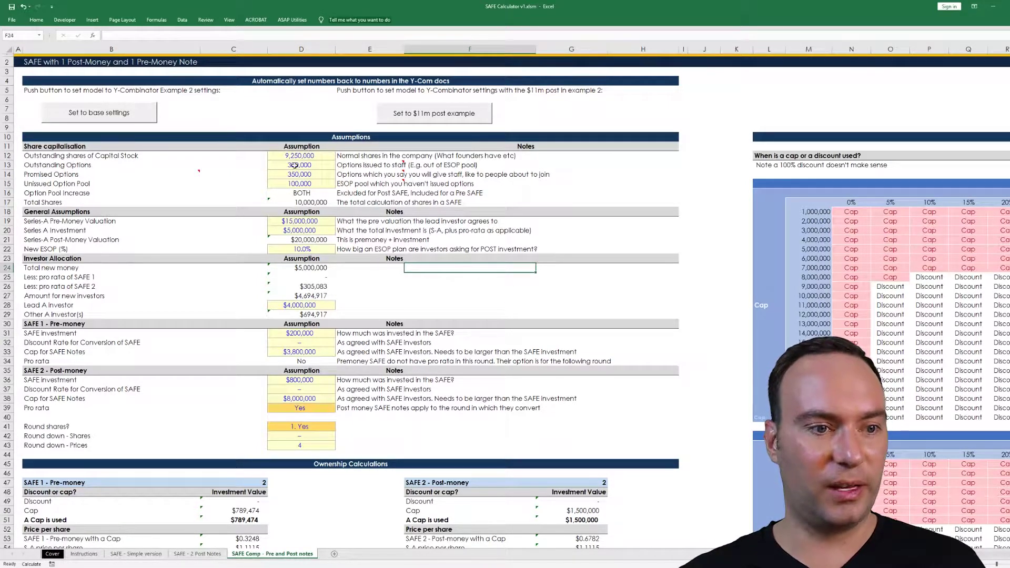
Step: Compare the assumptions on the 2 Post Notes and Pre and Post notes sheets, checking the pre-money SAFE 1 pro rata setting
click(314, 315)
key(ctrl+Home)
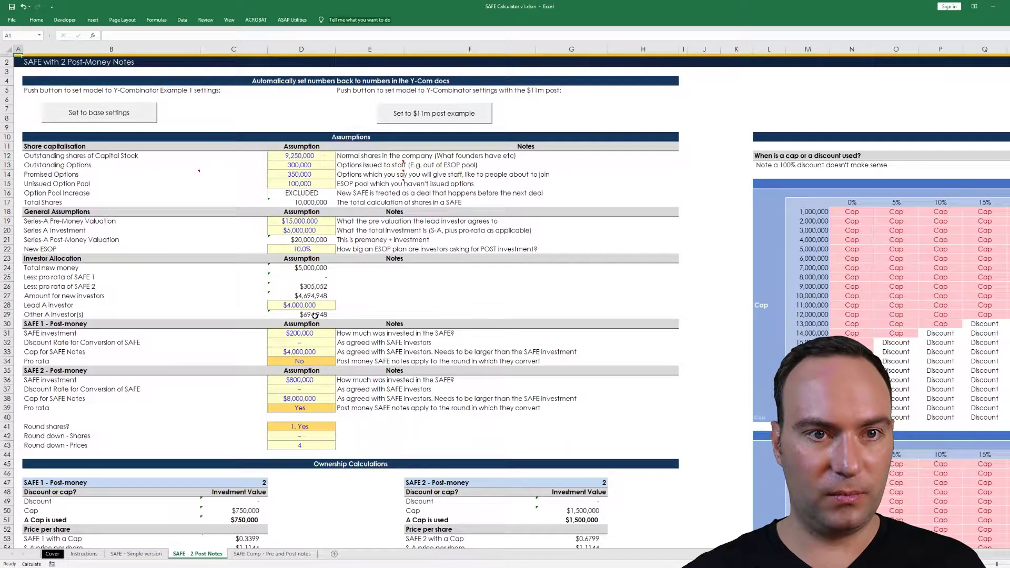
key(ctrl+Page_Up)
key(ctrl+Page_Down)
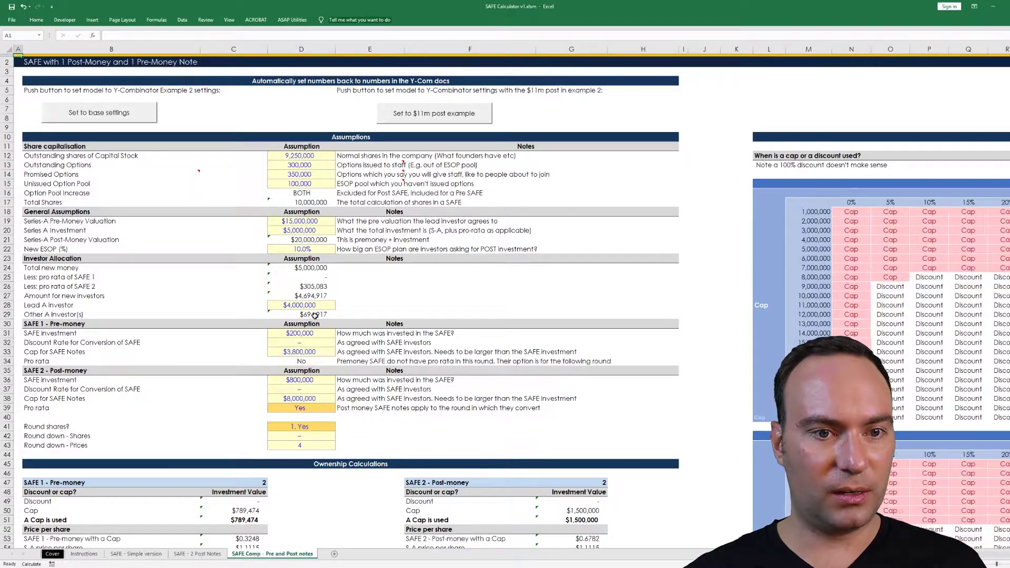
key(ctrl+Page_Up)
key(ctrl+Page_Down)
click(314, 361)
key(Left)
key(Right)
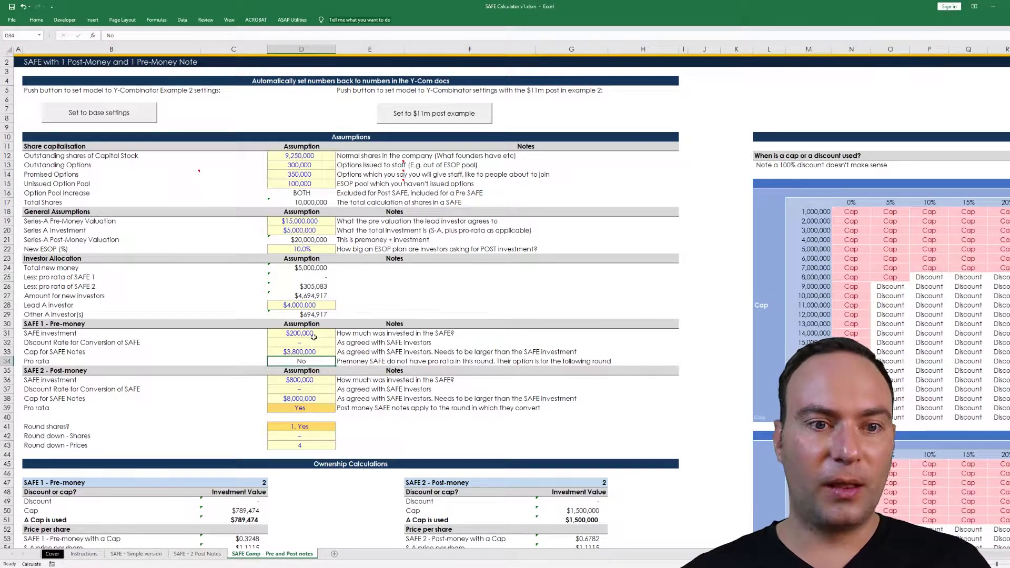
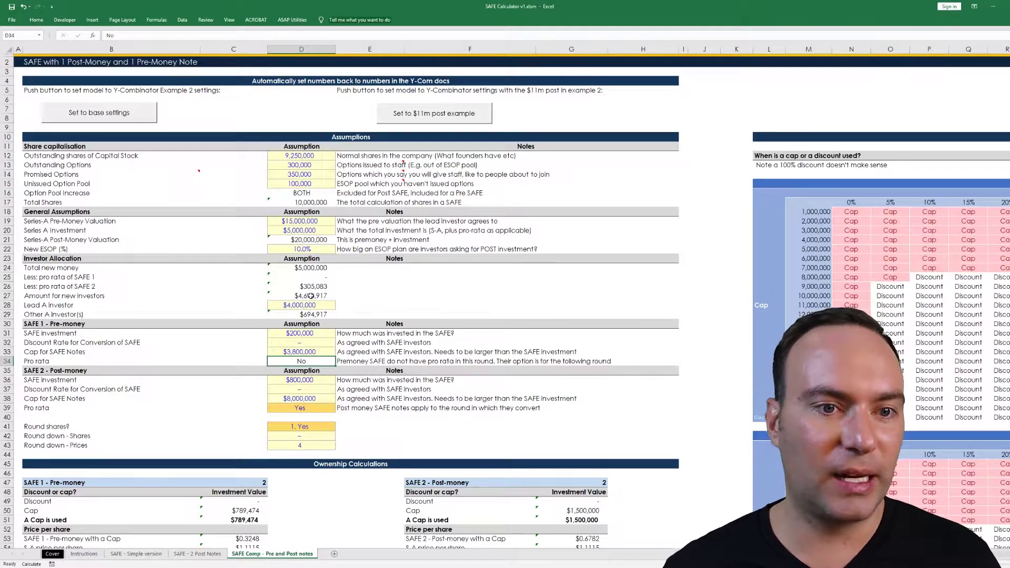
Step: Review the ownership calculations for the pre-money SAFE 1 and post-money SAFE 2, including share totals and the pre-money calculation
scroll(311, 296, down, 13)
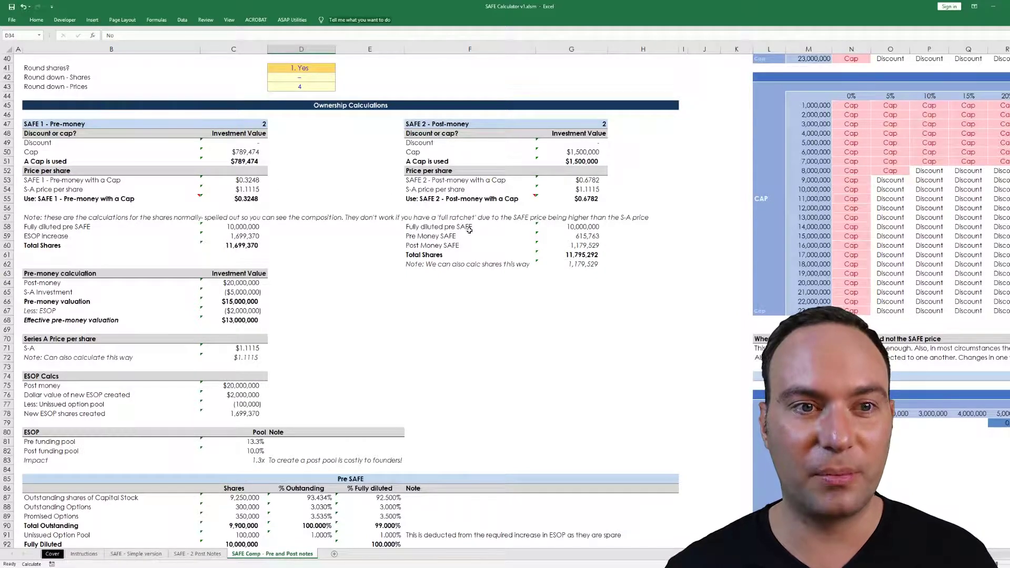
click(323, 196)
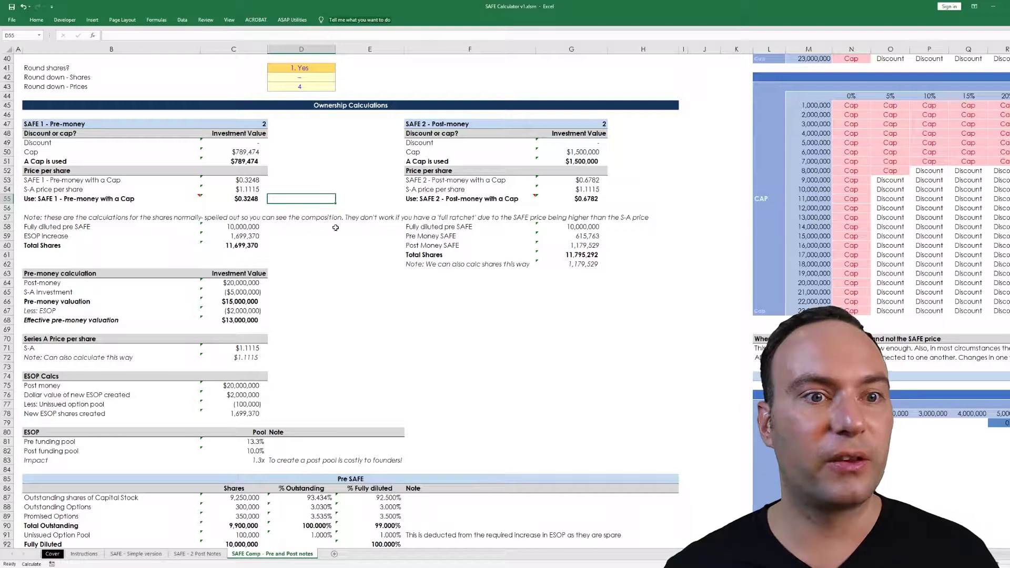
click(530, 208)
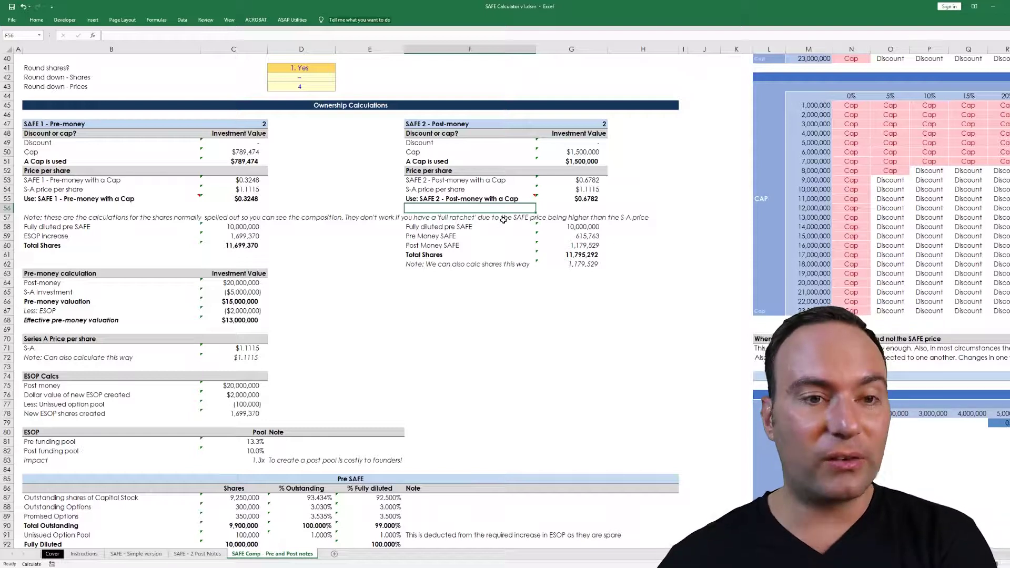
click(296, 313)
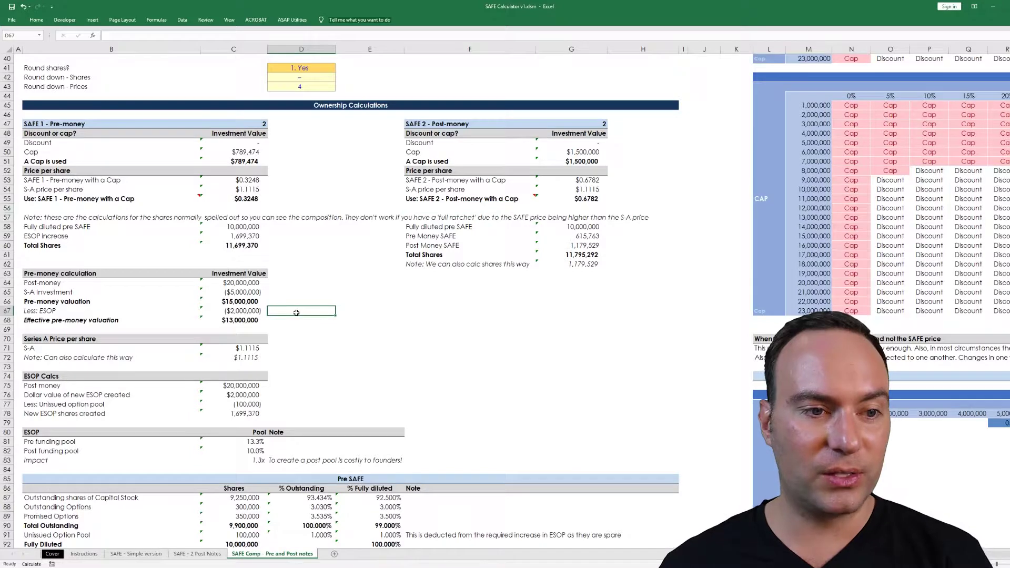
Step: Skim the fully diluted ownership tables from Pre SAFE through Post-Series A, down to the term summary
scroll(296, 313, down, 11)
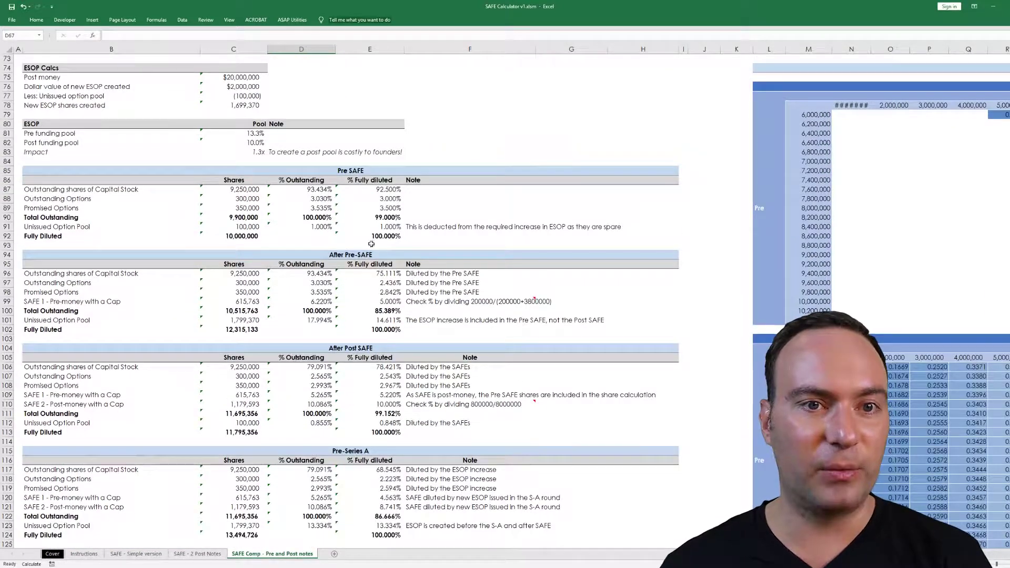
click(379, 190)
click(370, 222)
click(363, 292)
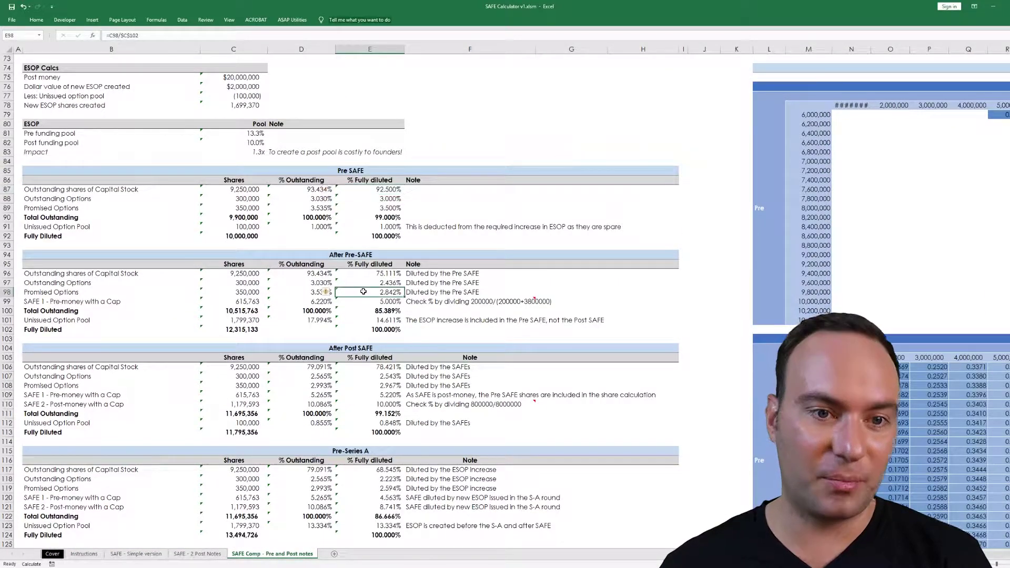
click(348, 387)
scroll(348, 389, down, 5)
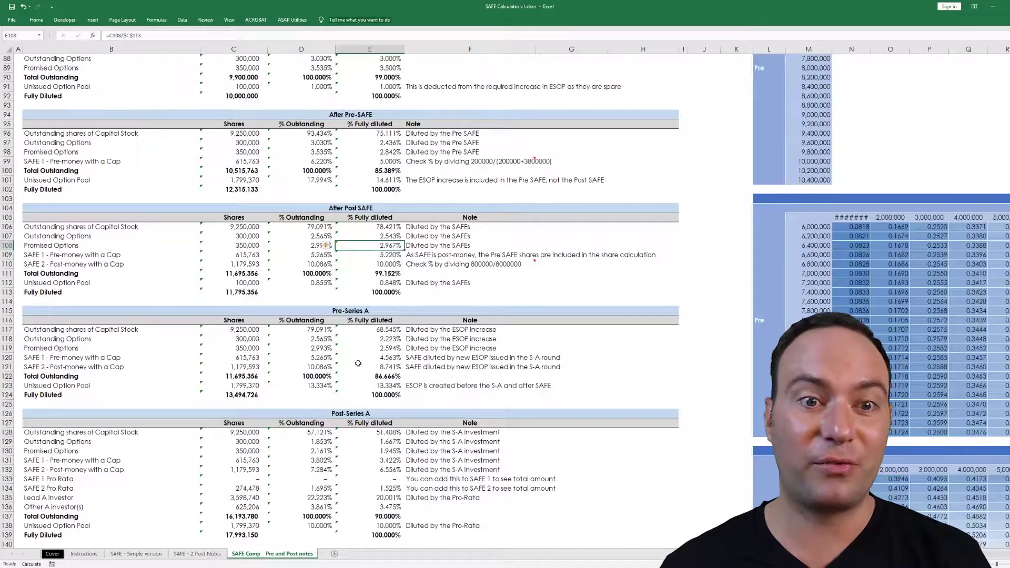
click(363, 450)
scroll(363, 437, down, 6)
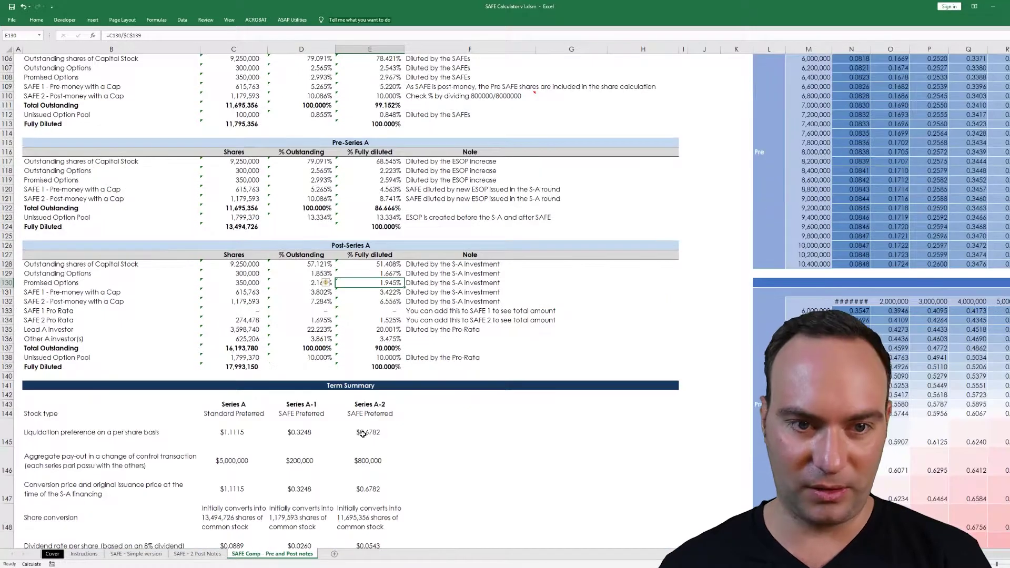
Step: Examine the Pre SAFE share counts, SAFE 1's ownership in After Pre-SAFE and SAFE 2's ownership in After Post SAFE
scroll(363, 434, up, 11)
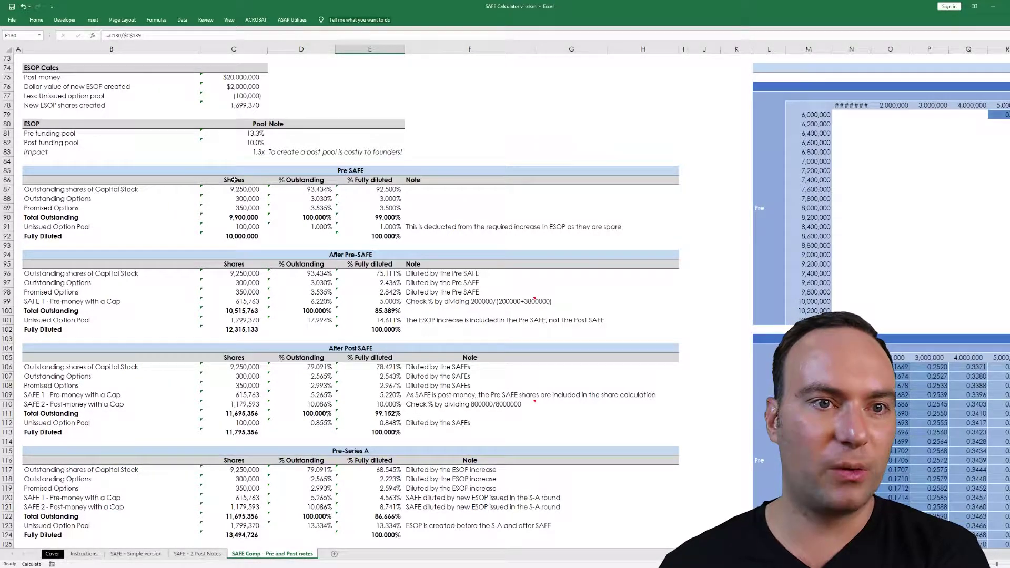
click(250, 190)
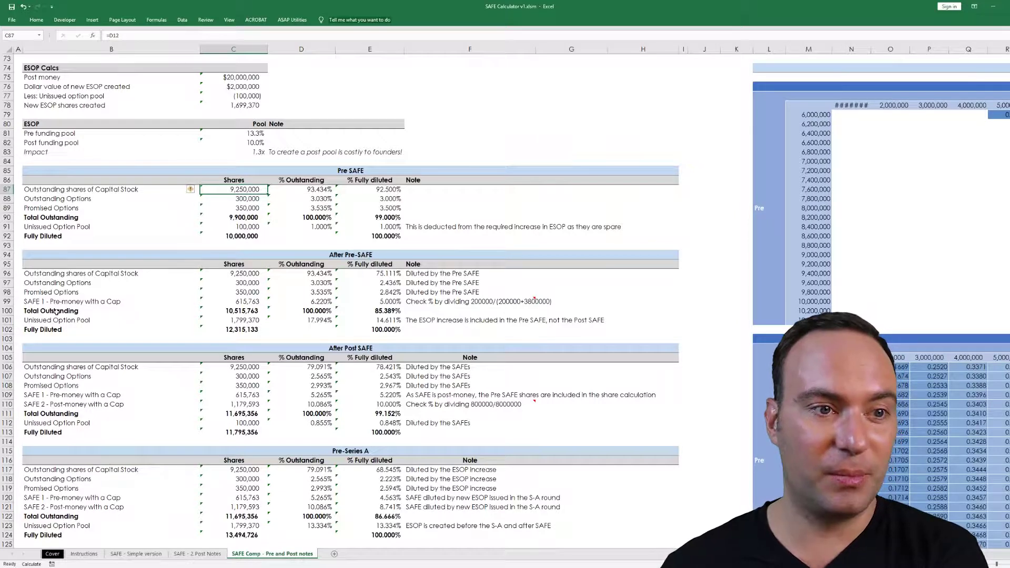
click(374, 301)
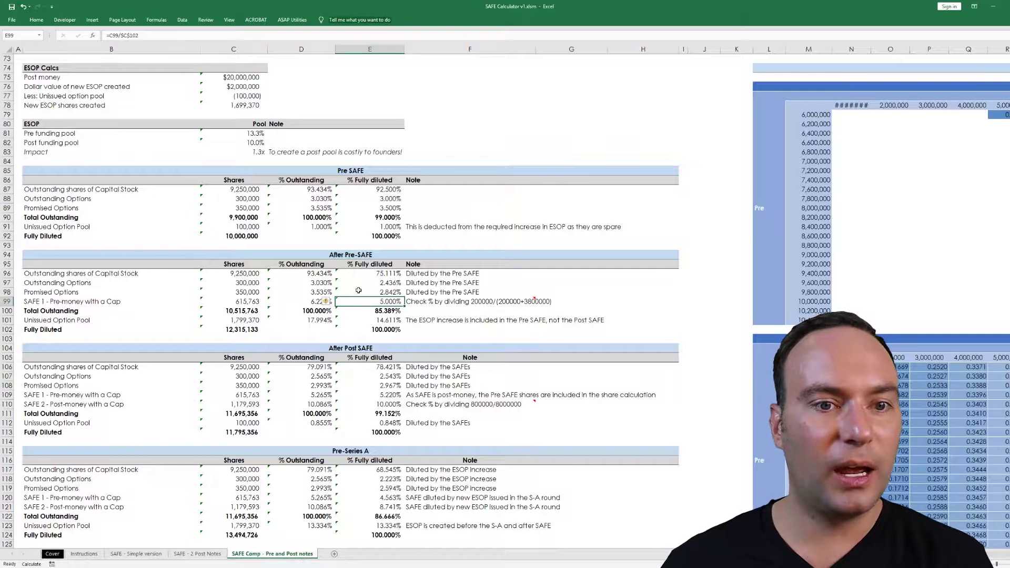
scroll(357, 287, down, 3)
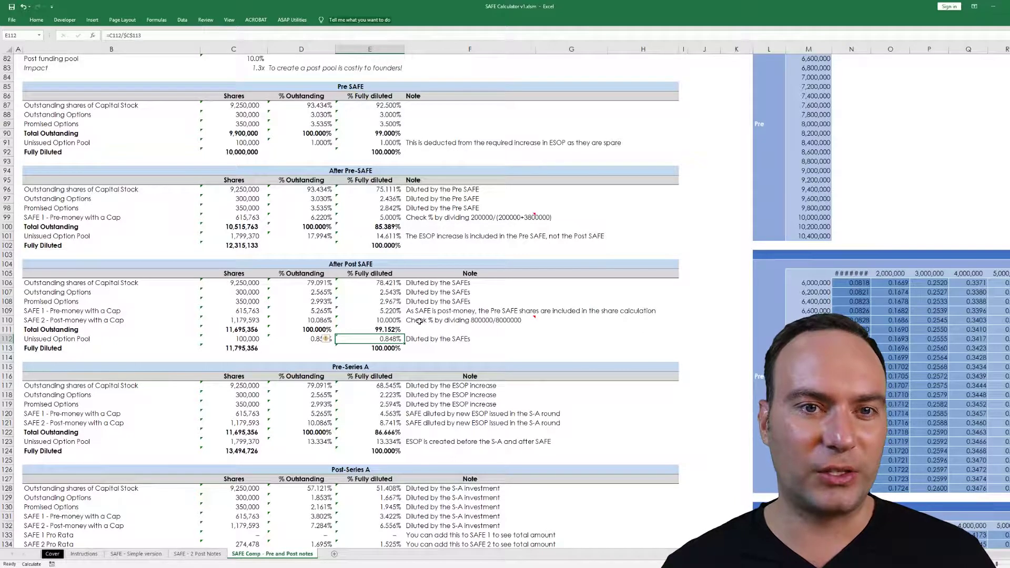
click(383, 318)
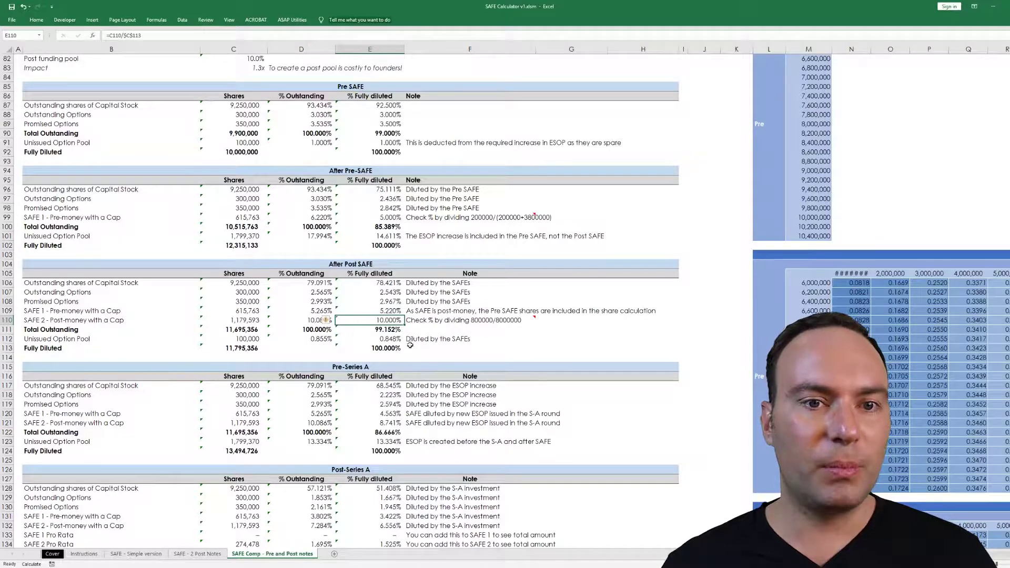
Step: Examine the Pre-Series A dilution and compare its unissued option pool with the pool in After Post SAFE
scroll(394, 321, down, 4)
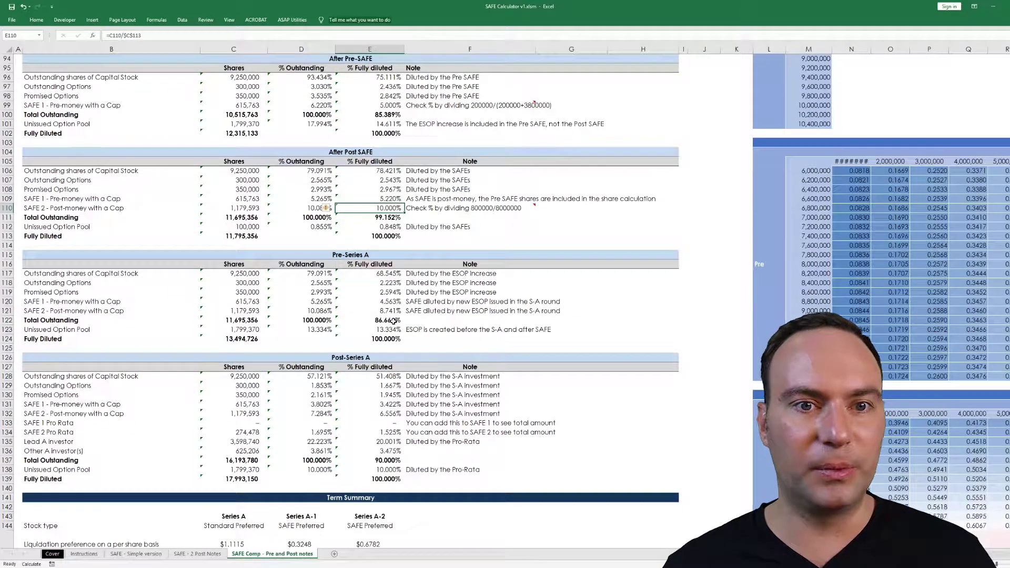
click(394, 285)
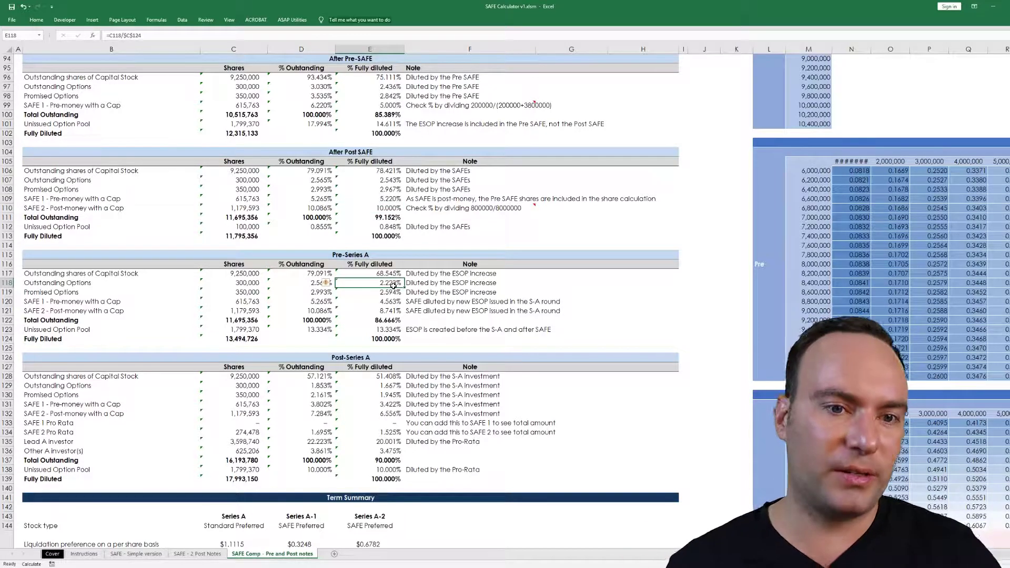
click(237, 226)
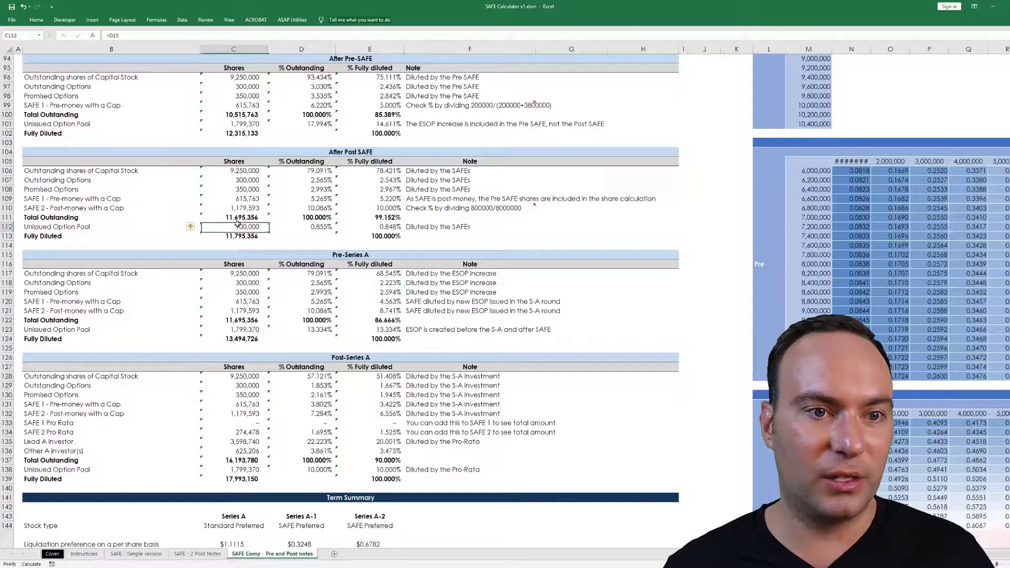
click(255, 328)
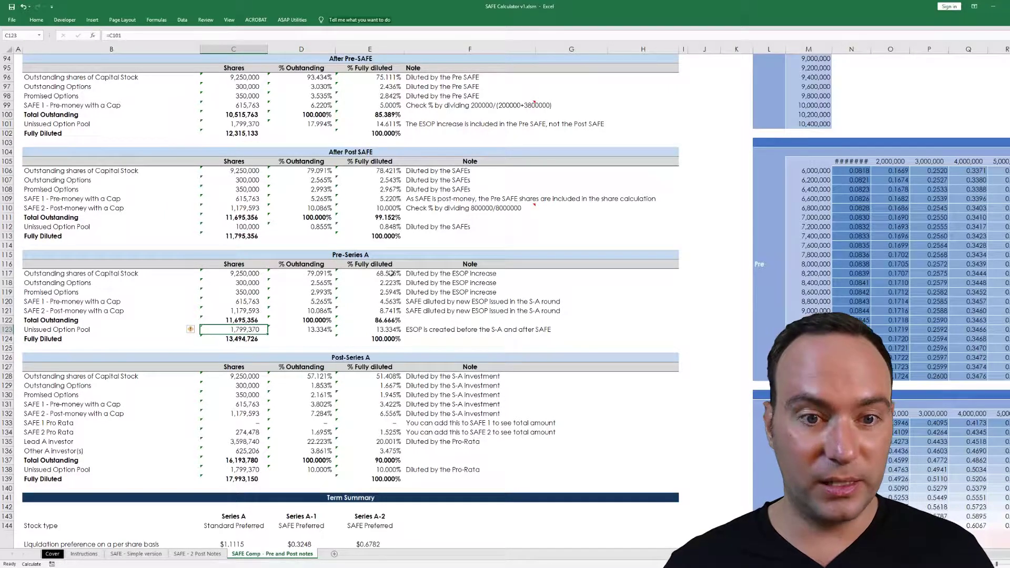
Step: Examine the Post-Series A SAFE 2 pro rata row, the lead A investor's share and the fully diluted total
scroll(392, 273, down, 3)
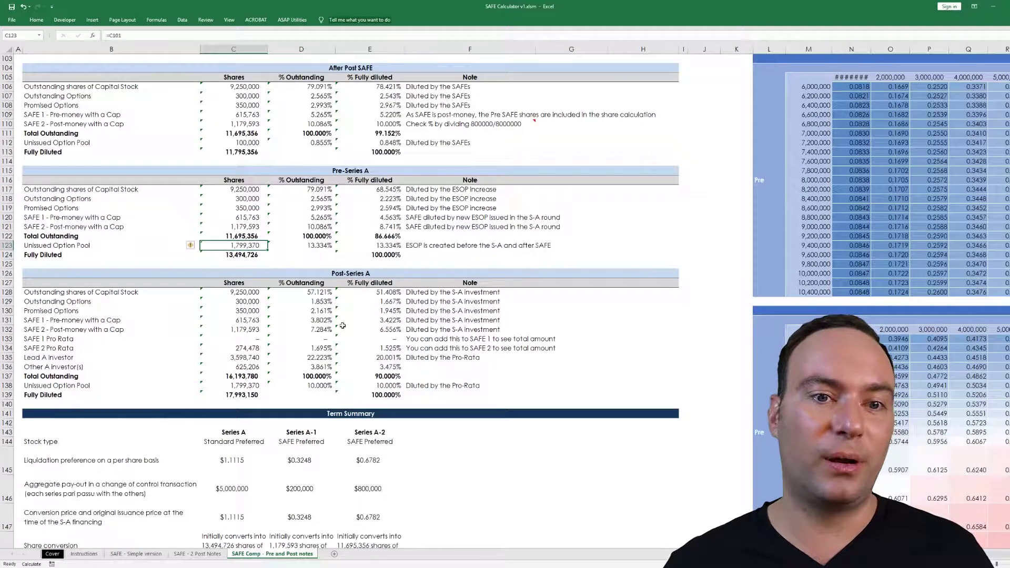
drag(48, 349, 367, 349)
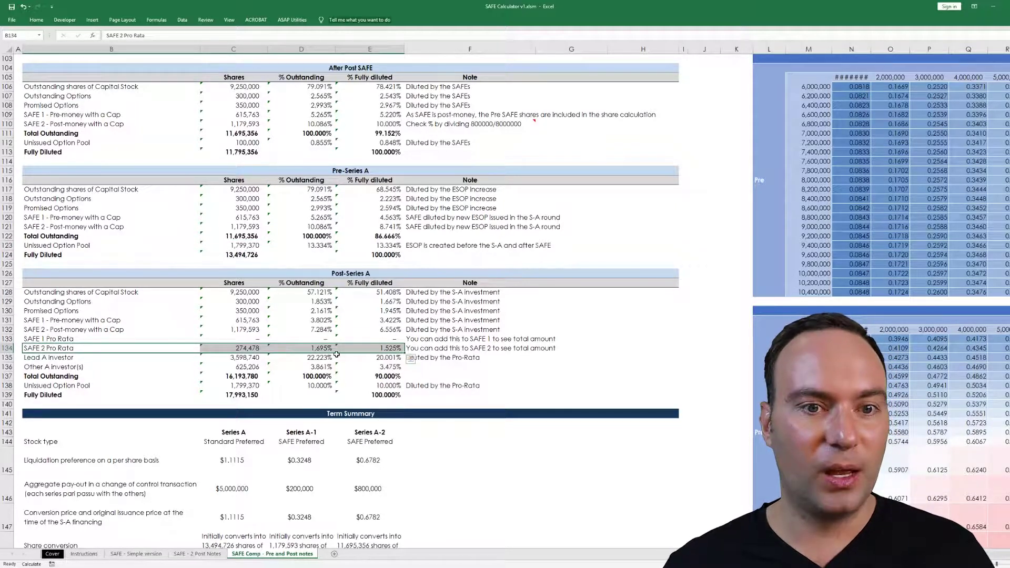
click(382, 358)
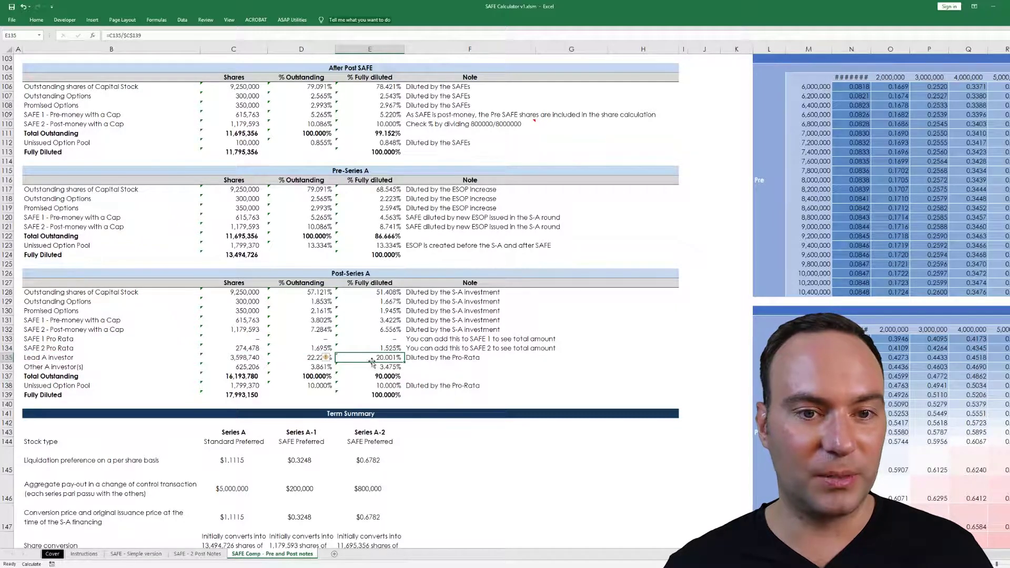
click(387, 396)
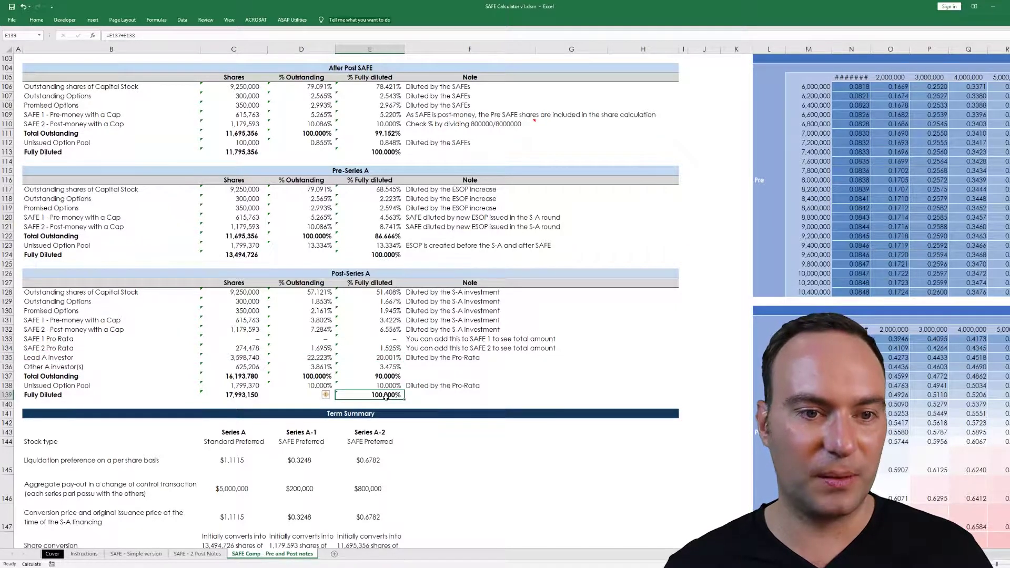
Step: Review the acquisition before S-A financing section, including the cap table and both SAFE return scenarios
scroll(387, 395, down, 10)
scroll(387, 397, down, 3)
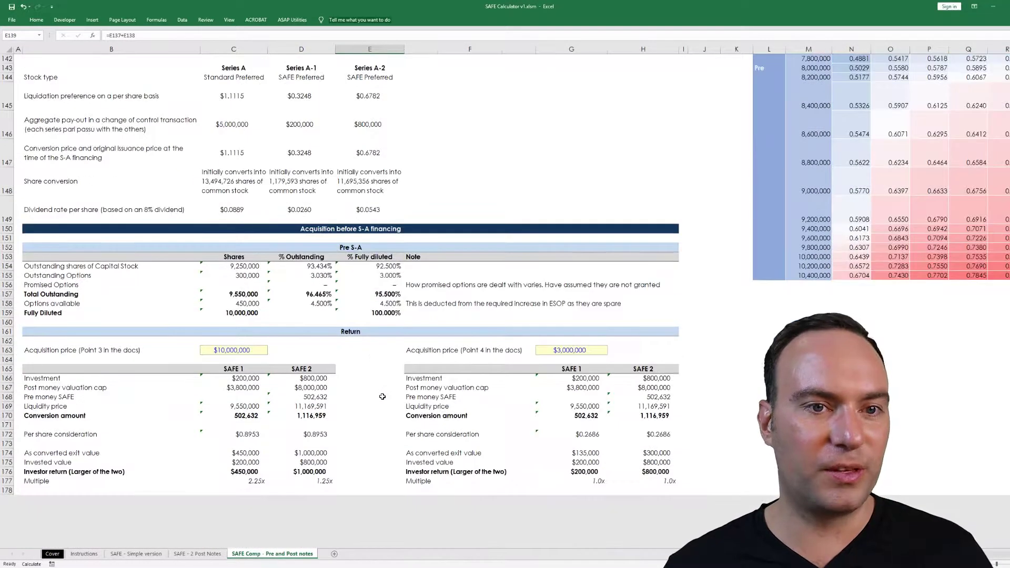
click(436, 269)
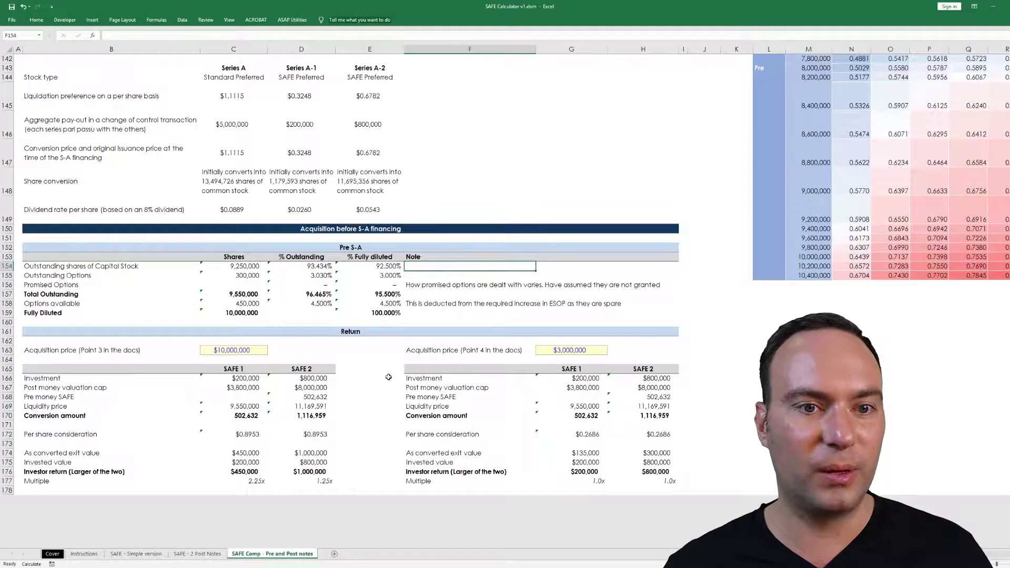
click(220, 389)
click(520, 360)
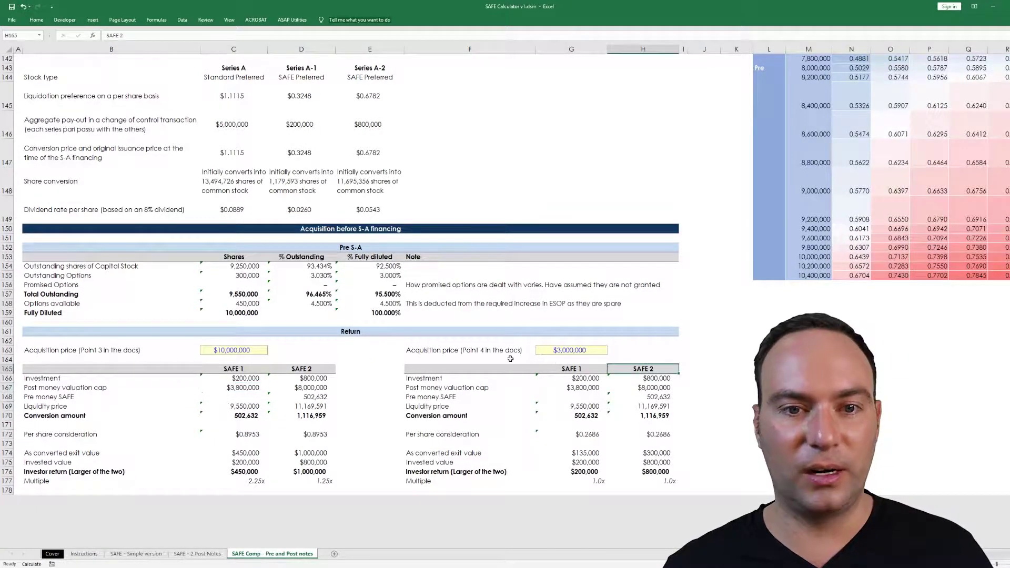
Step: Try an acquisition price of $5,000,000 in the Point 3 return scenario, and undo the change
click(237, 351)
text(5000000)
key(Return)
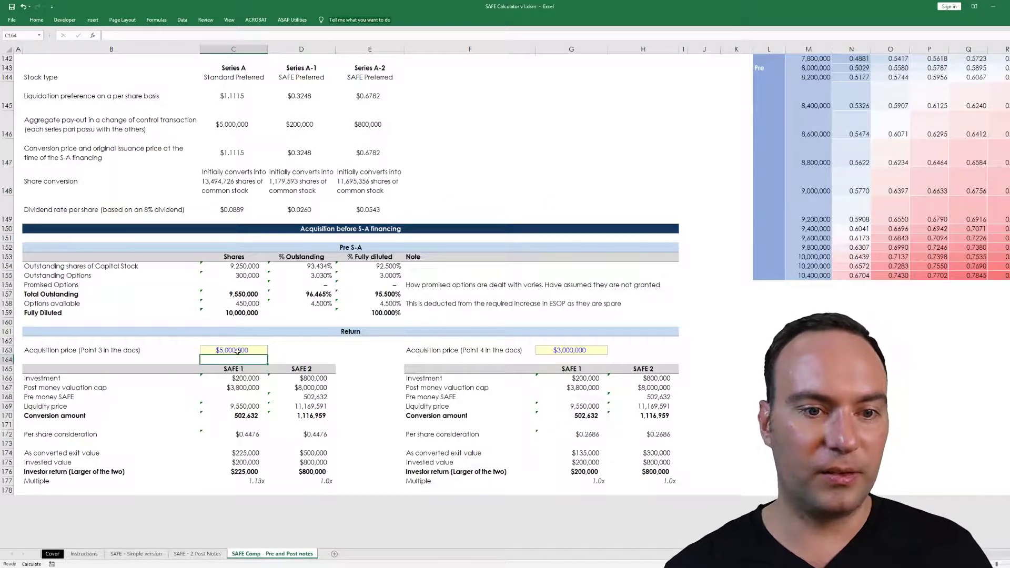
key(ctrl+z)
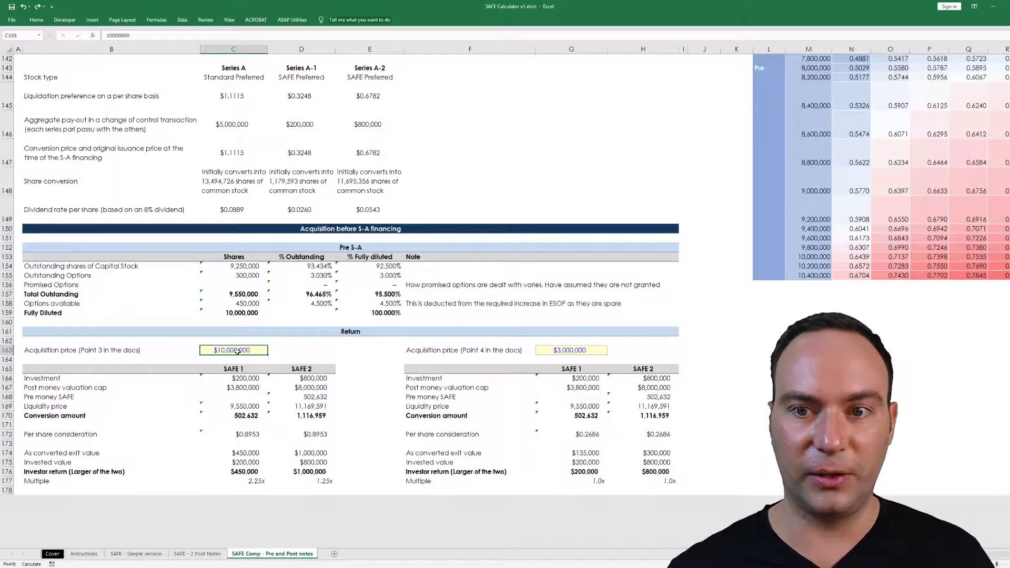
Step: Review the cap-or-discount sensitivity tables and the SAFE 1 price tables across their full width
click(890, 247)
scroll(890, 247, up, 20)
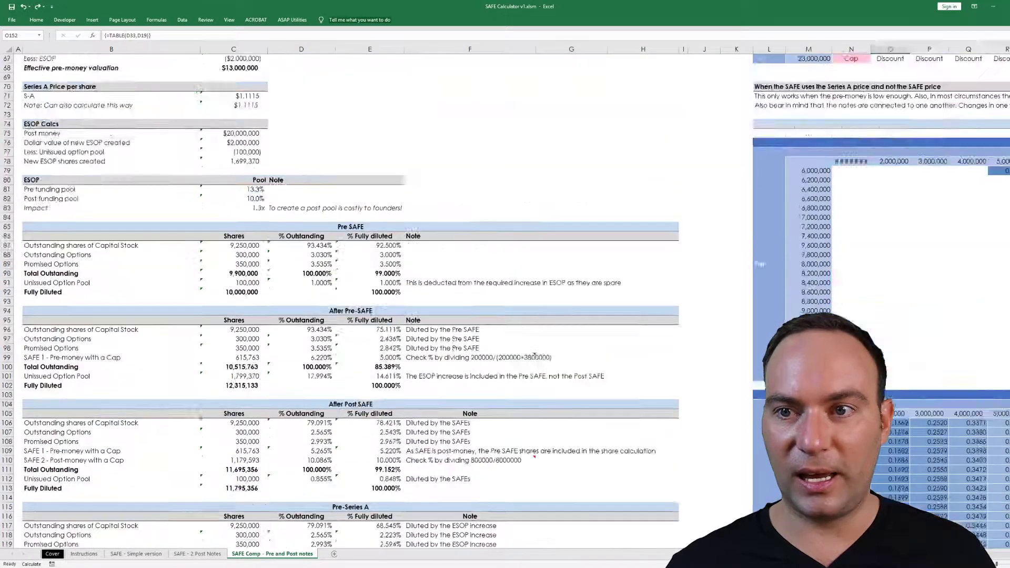
scroll(890, 247, up, 12)
click(890, 118)
key(Right)
key(Right)
key(Right)
key(Right)
key(Right)
key(Right)
key(Right)
key(Right)
key(Right)
key(Right)
key(Right)
key(Right)
key(Right)
key(Right)
key(Right)
key(Right)
key(Right)
key(Right)
key(Right)
scroll(710, 275, down, 20)
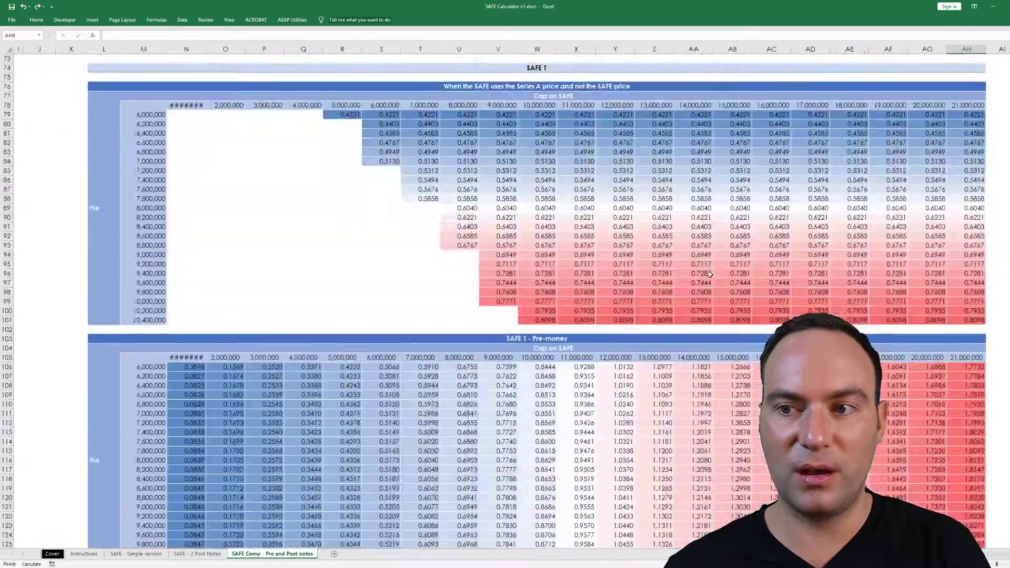
scroll(709, 275, up, 20)
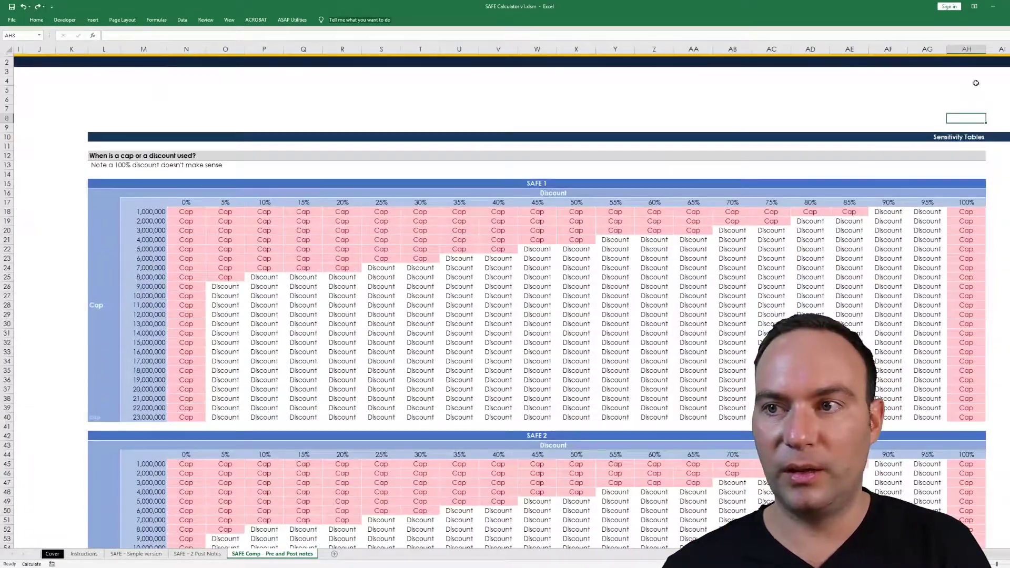
Step: Examine the founder ownership sensitivity table by fundraise amount and pre-money valuation
key(Right)
key(Right)
key(Right)
key(Right)
key(Right)
key(Right)
key(Right)
key(Right)
key(Right)
key(Right)
key(Right)
key(Right)
key(Right)
key(Right)
key(Right)
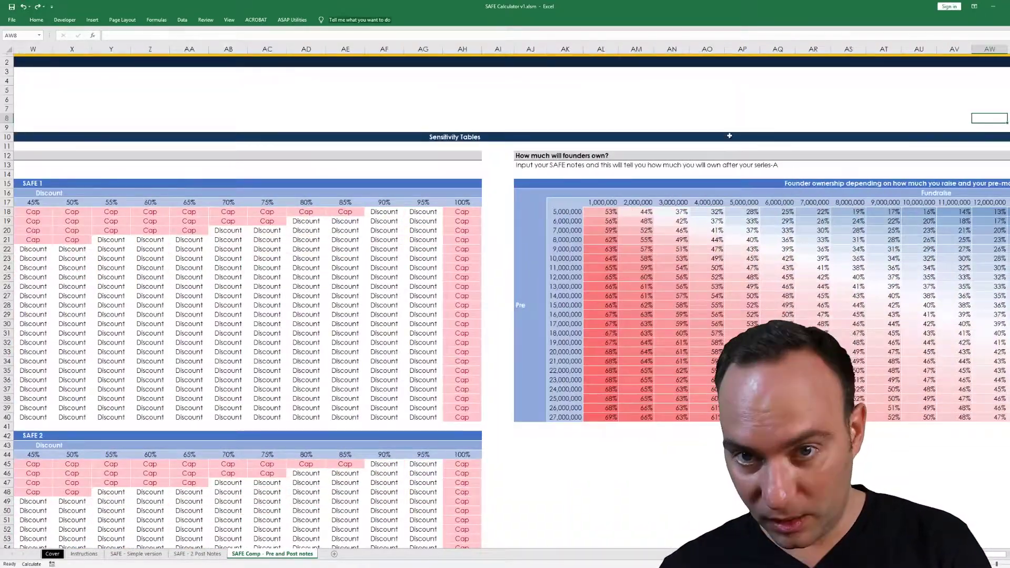
key(Right)
key(Right)
key(Right)
key(Right)
key(Right)
key(Right)
key(Right)
key(Right)
key(Right)
key(Right)
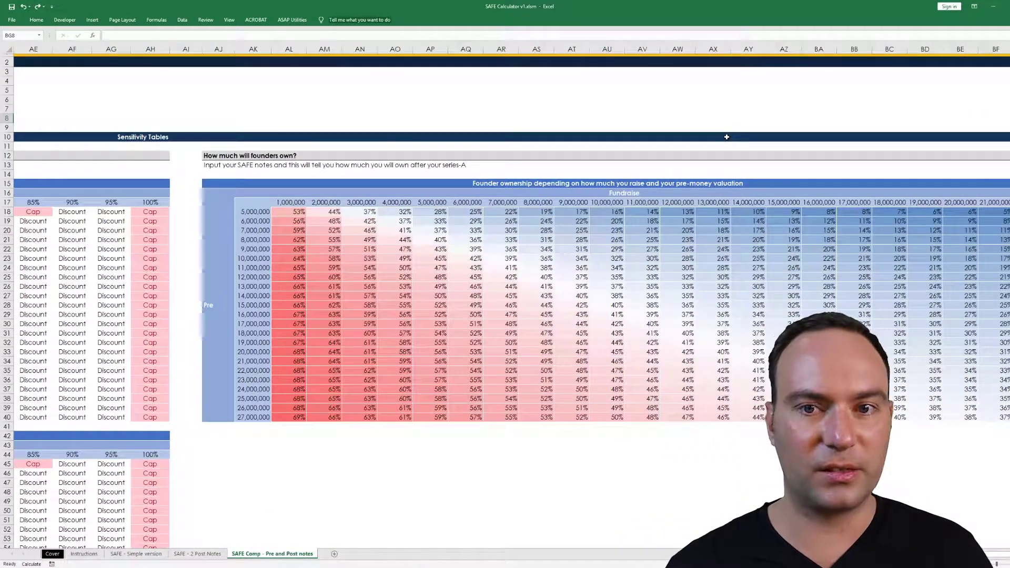
Step: Try the $11m post example settings from the start of the sheet, and restore the base settings
key(ctrl+Home)
click(206, 175)
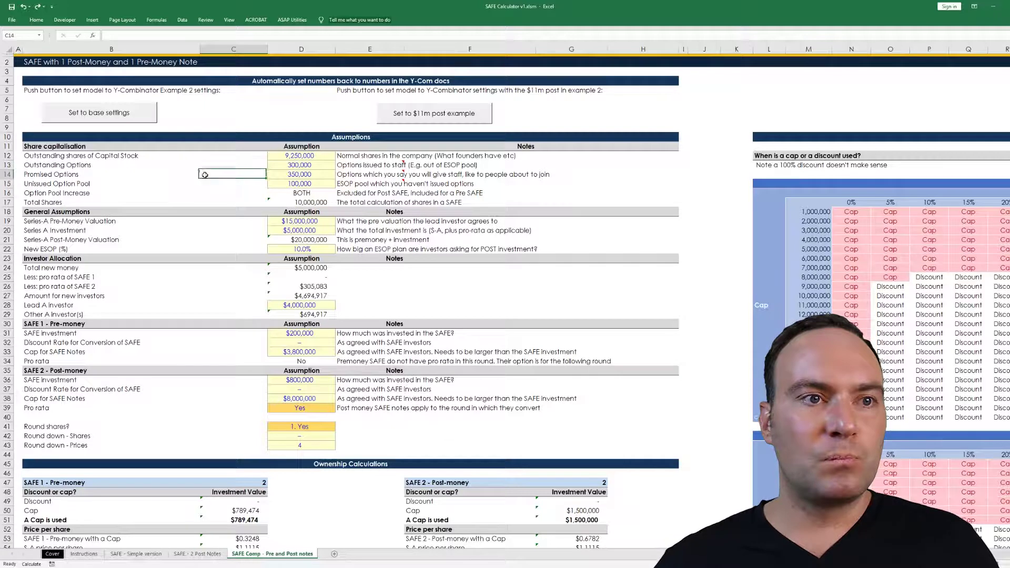
click(120, 120)
click(409, 117)
click(98, 122)
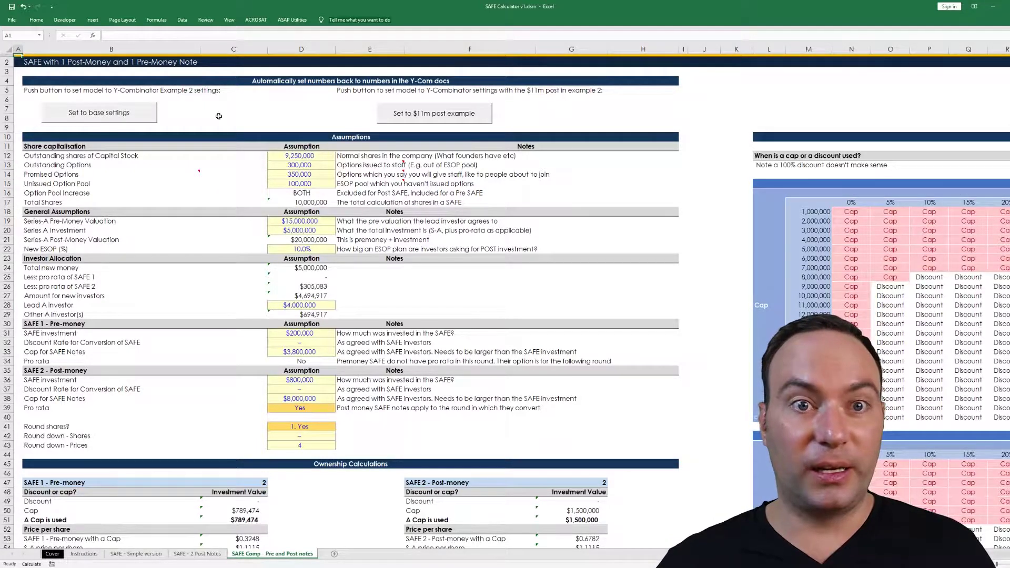
click(394, 118)
click(117, 113)
click(180, 255)
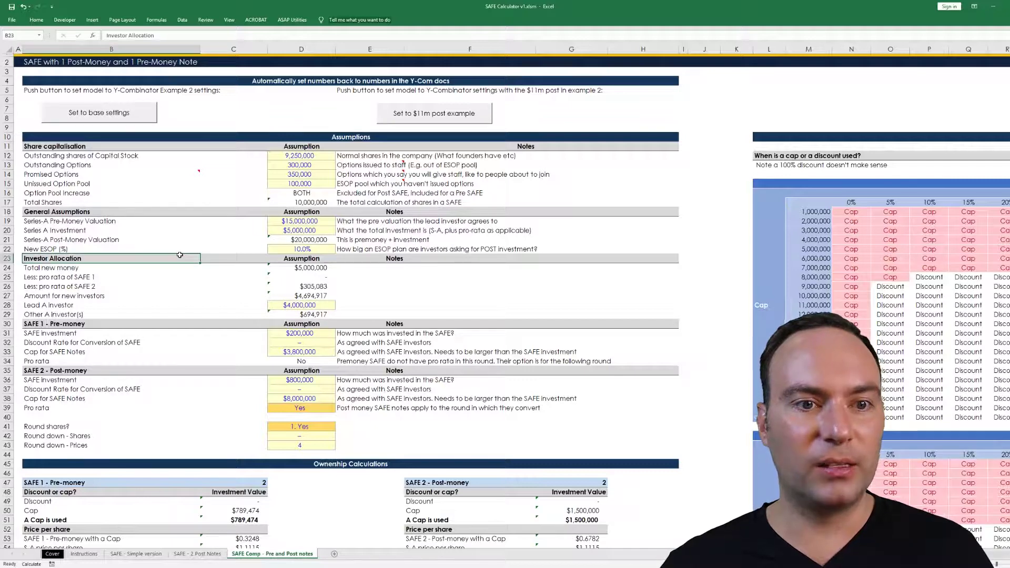
click(326, 266)
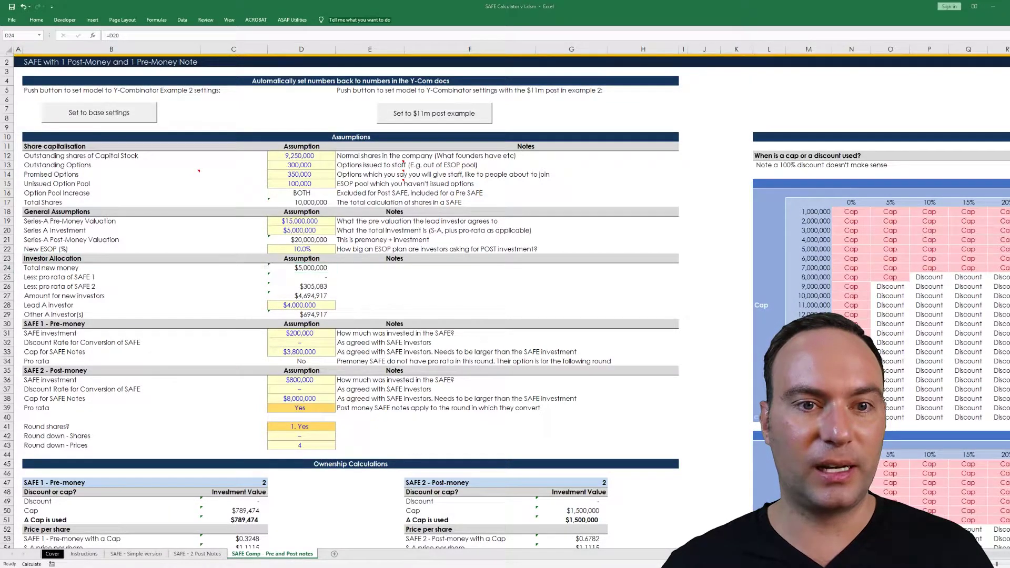
Step: Review the worked financing and acquisition examples in the Post Money Safe User Guide PDF in Adobe Acrobat, and return to the Excel assumptions
key(alt+Tab)
scroll(363, 435, down, 13)
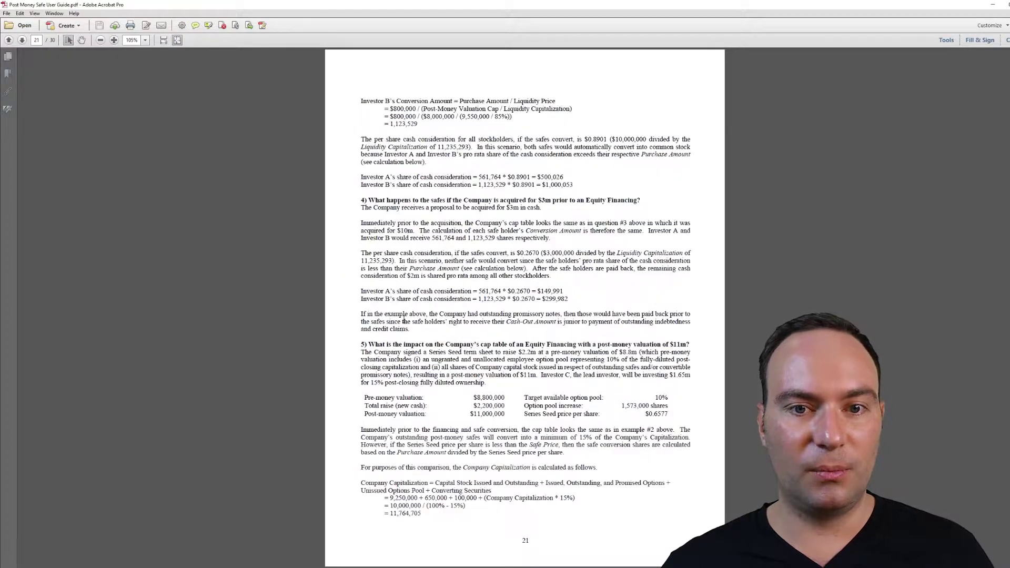
scroll(404, 319, down, 1)
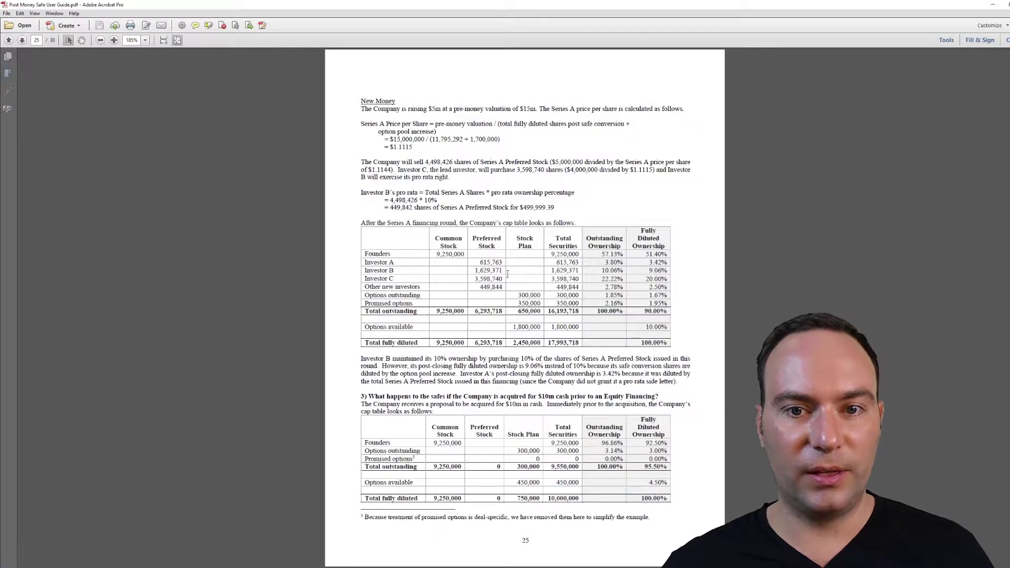
scroll(535, 277, down, 5)
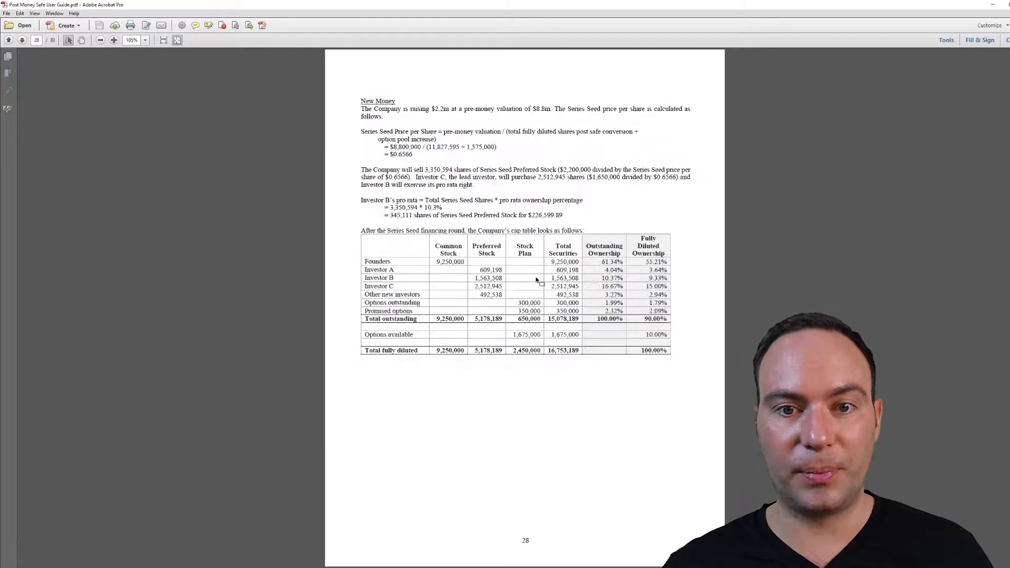
scroll(530, 278, up, 20)
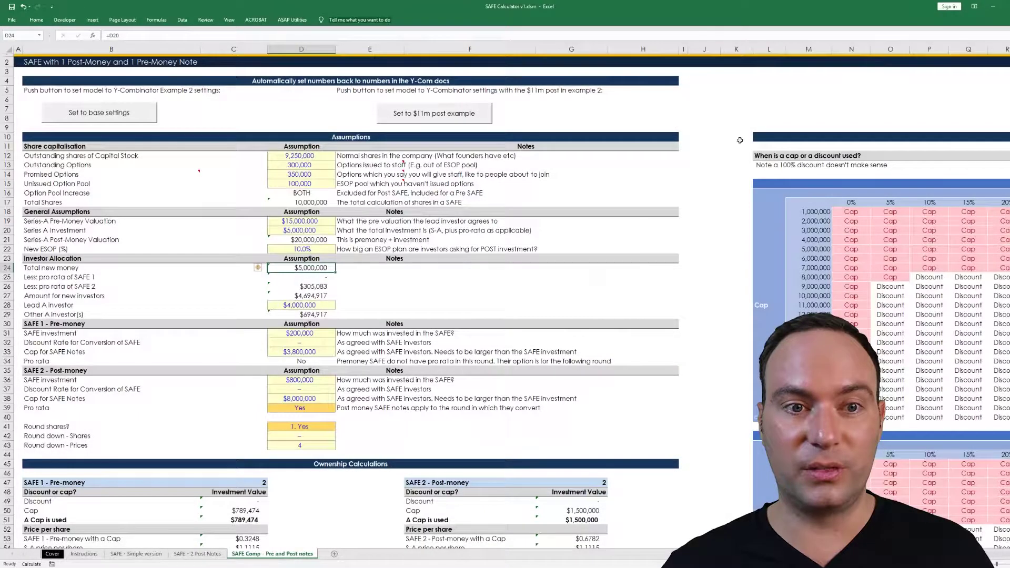
click(315, 257)
click(301, 145)
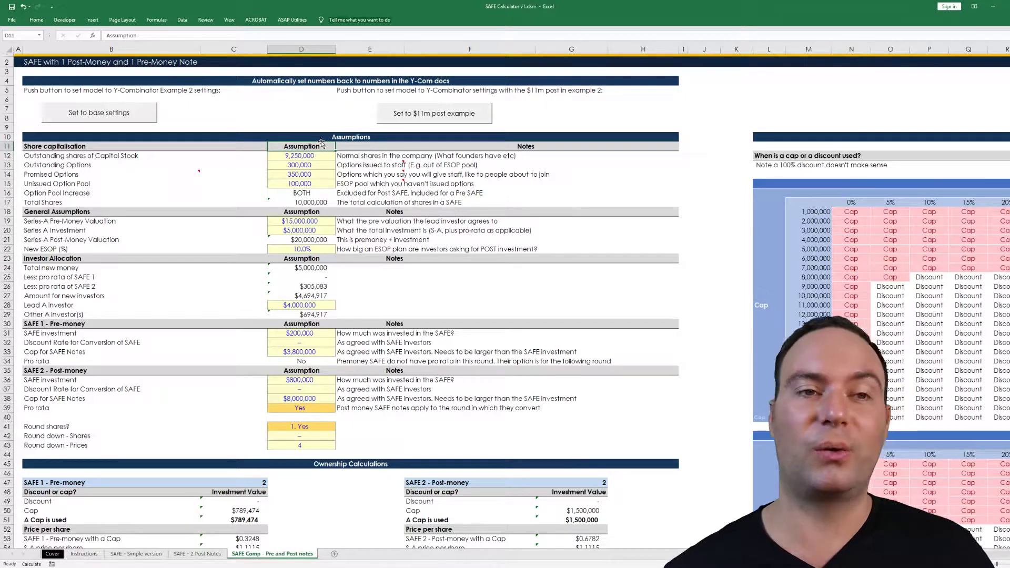